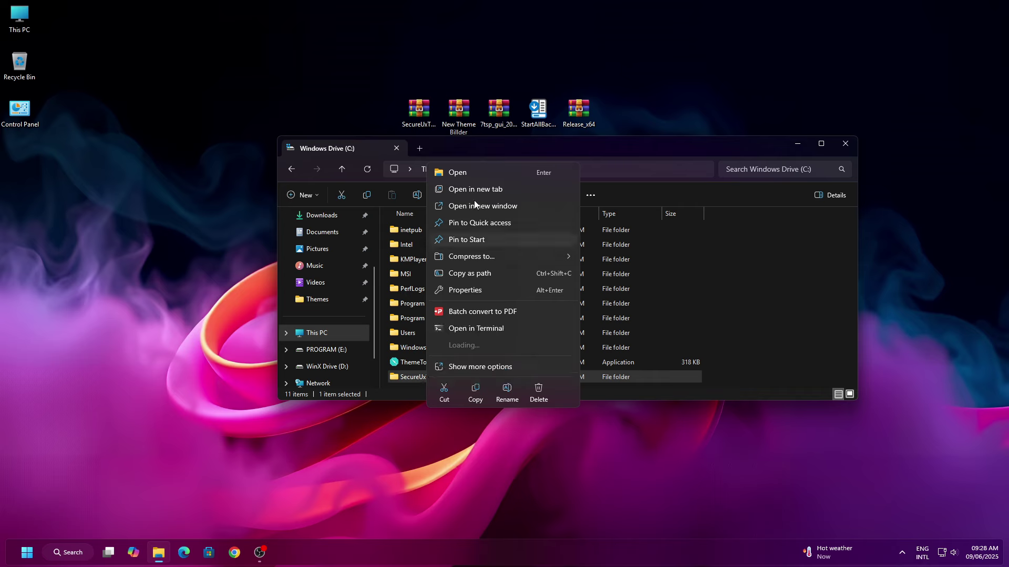
Step: Run ThemeTool from the SecureUxTheme-amd64 folder as administrator and install the patcher with Remove DefaultColors enabled
{"action": "left_click", "coordinate": [471, 176]}
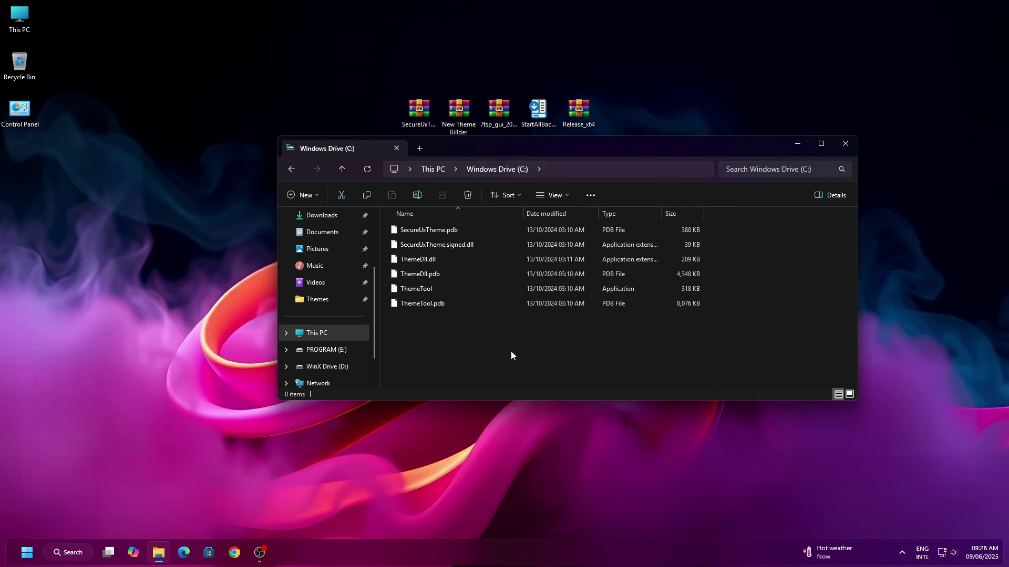
{"action": "right_click", "coordinate": [445, 288]}
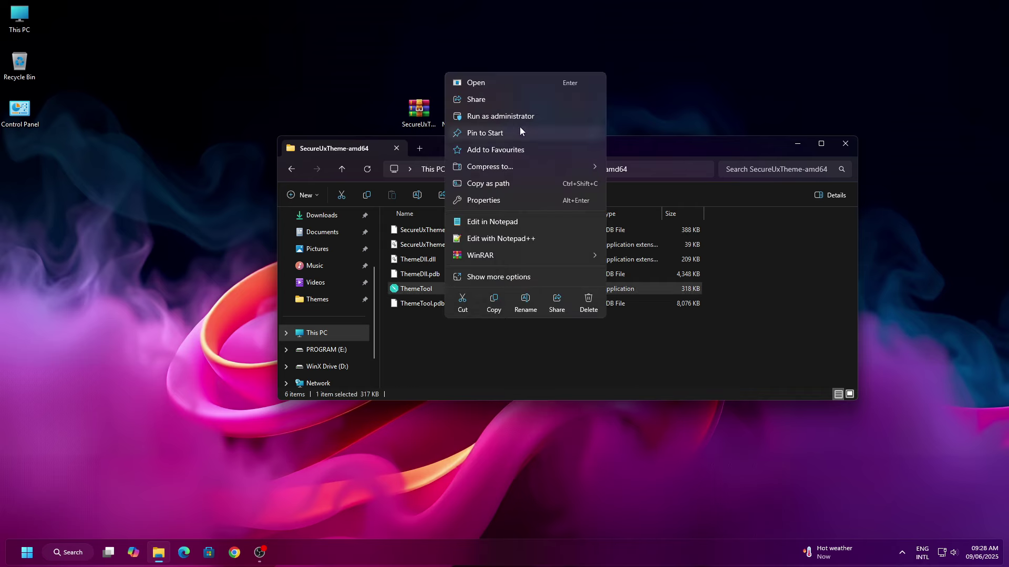
{"action": "left_click", "coordinate": [489, 116]}
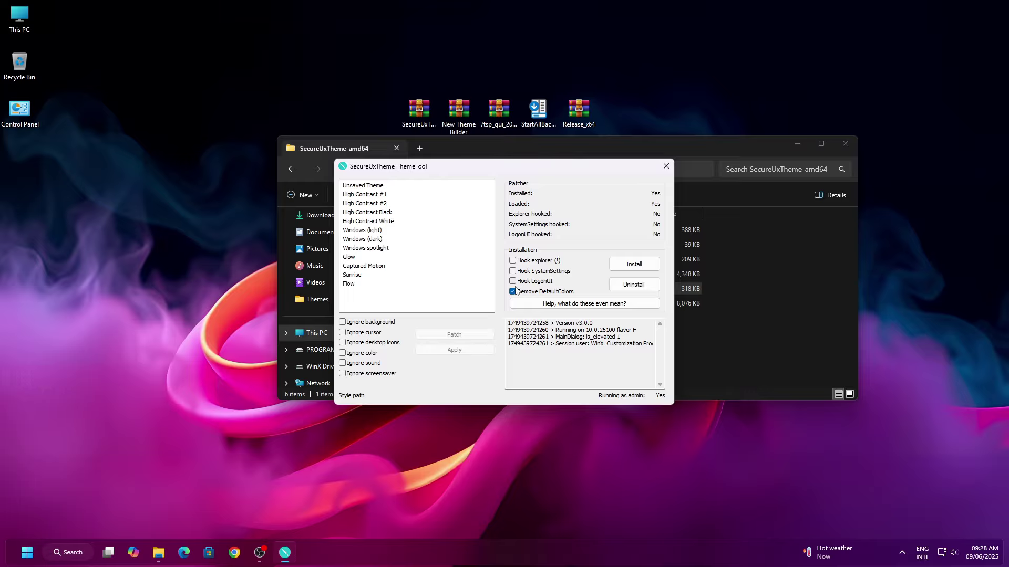
{"action": "left_click", "coordinate": [620, 267]}
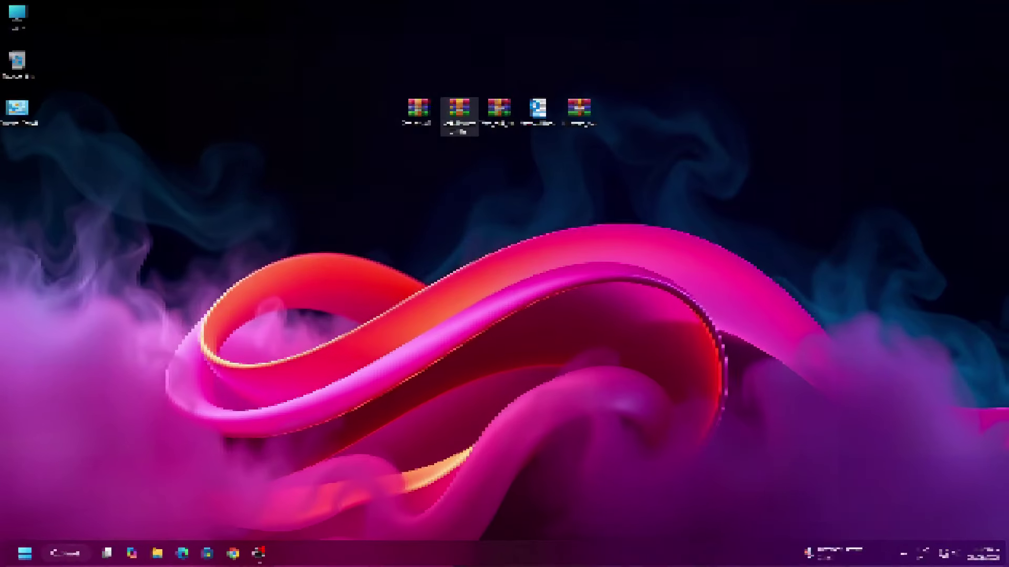
Step: Extract the New Theme Billder archive into a New Theme Billder folder on the desktop
{"action": "right_click", "coordinate": [462, 117]}
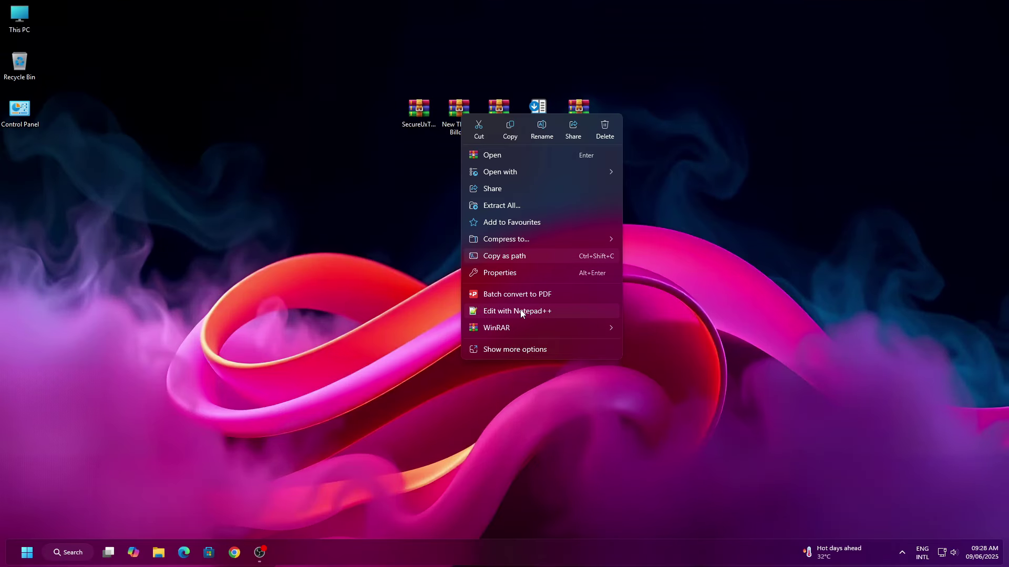
{"action": "left_click", "coordinate": [528, 205]}
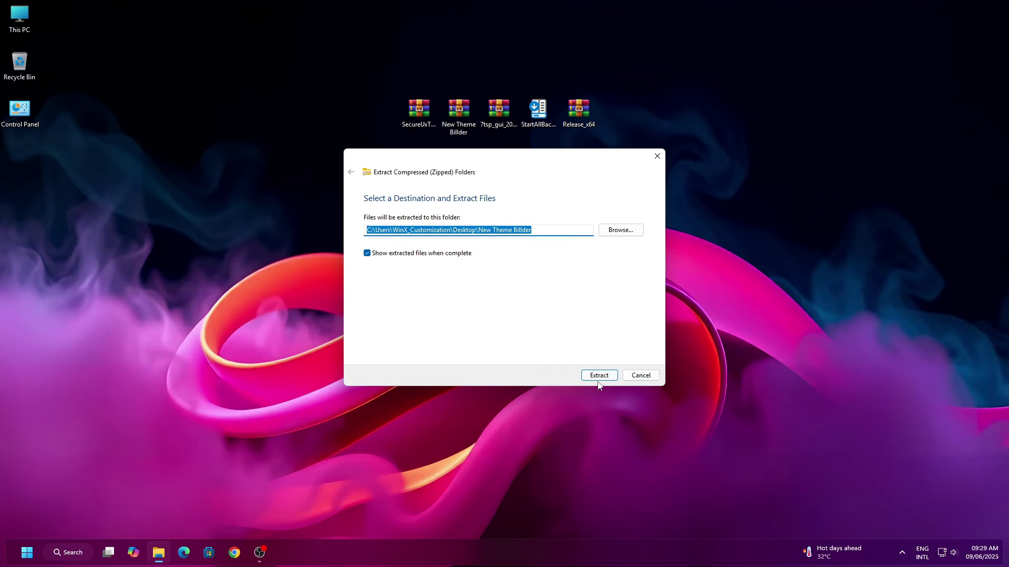
{"action": "left_click", "coordinate": [599, 377]}
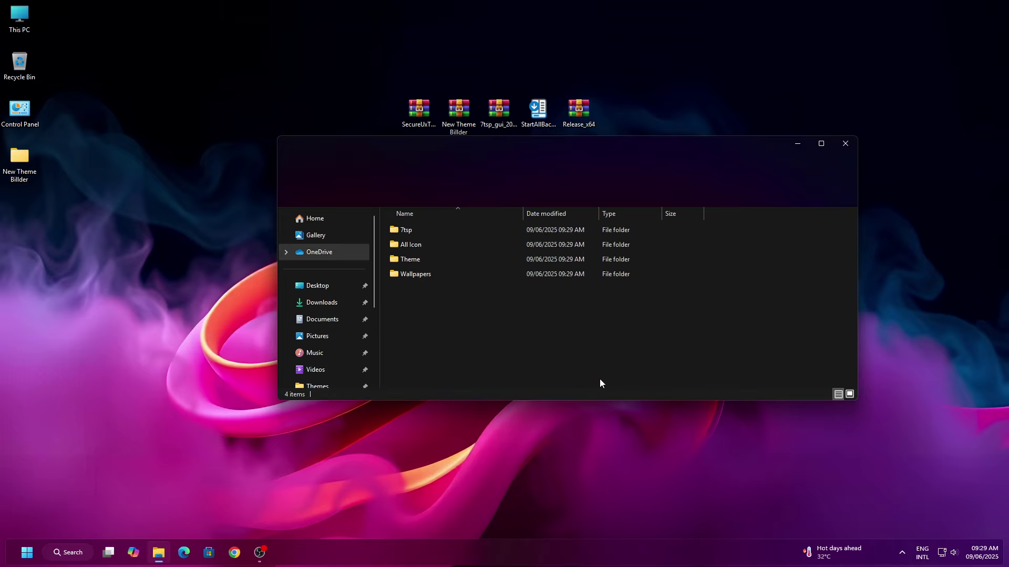
Step: Open the Jade Jubilee - Dark folder inside the extracted Theme folder
{"action": "left_click", "coordinate": [413, 260]}
{"action": "right_click", "coordinate": [413, 260]}
{"action": "key", "text": "Escape"}
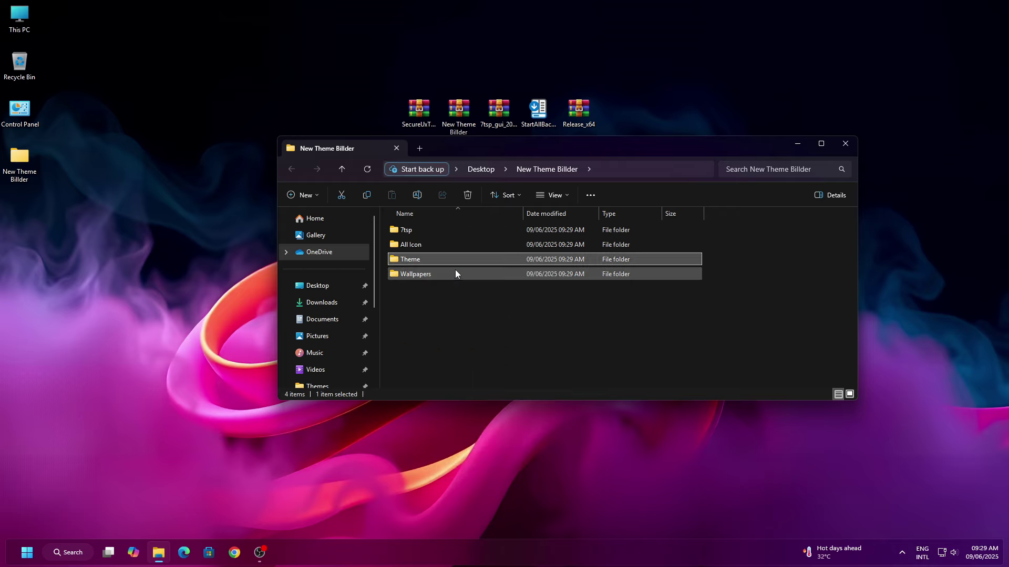
{"action": "key", "text": "Return"}
{"action": "left_click", "coordinate": [427, 231]}
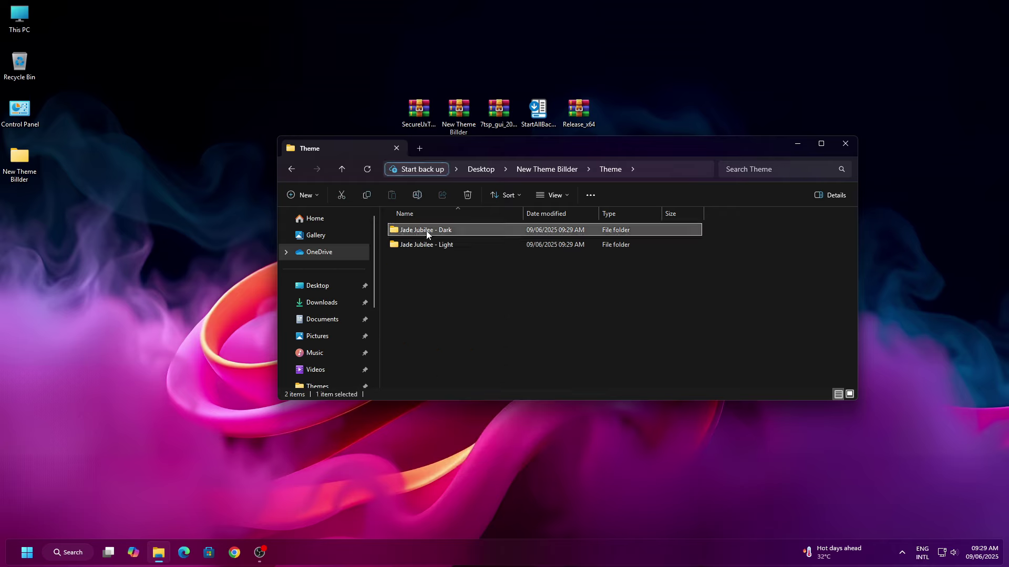
{"action": "right_click", "coordinate": [428, 227]}
{"action": "left_click", "coordinate": [465, 267]}
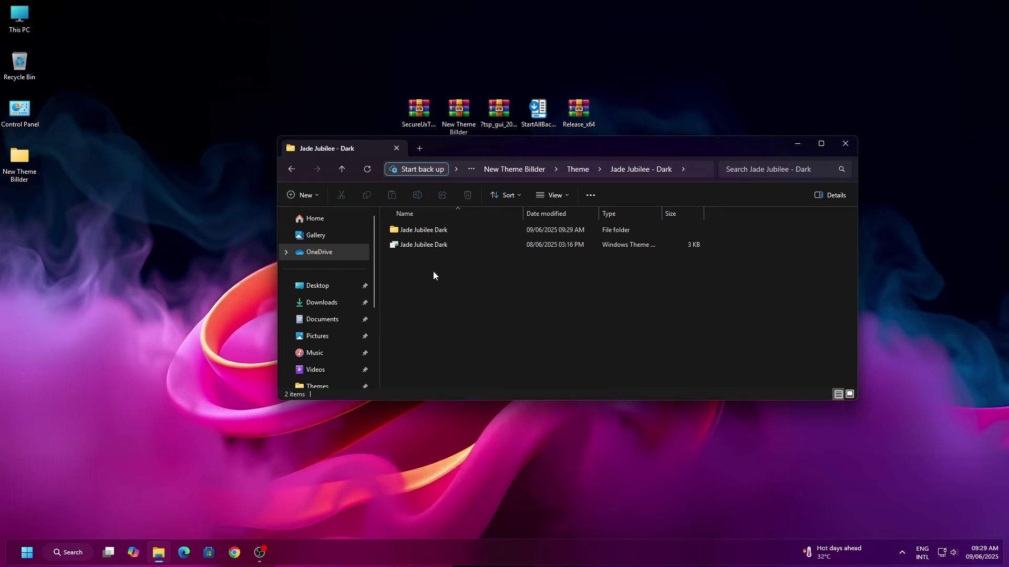
Step: Open the Windows folder on Windows Drive (C:) in a separate File Explorer window
{"action": "right_click", "coordinate": [18, 17]}
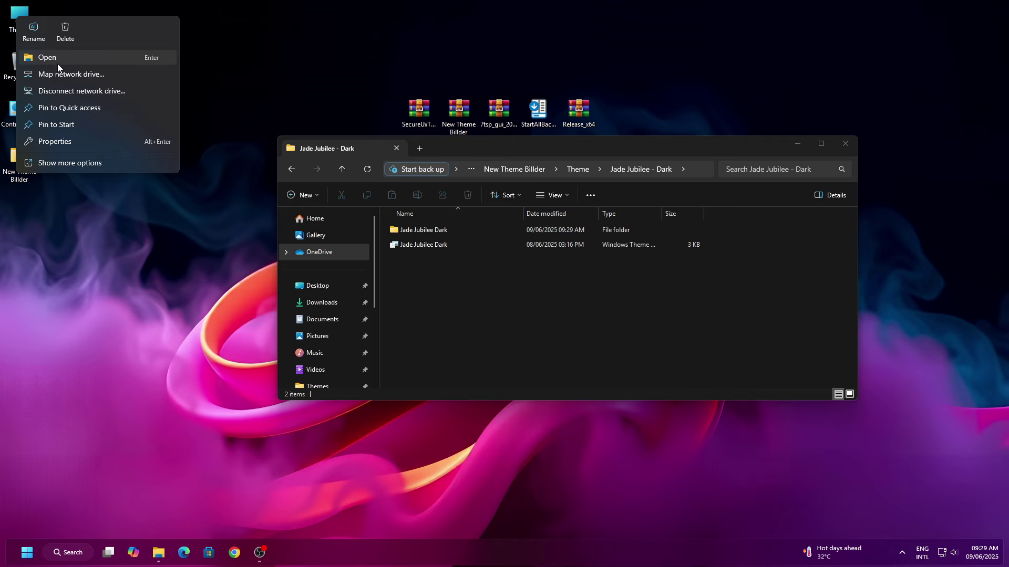
{"action": "left_click", "coordinate": [57, 62]}
{"action": "left_click", "coordinate": [430, 247]}
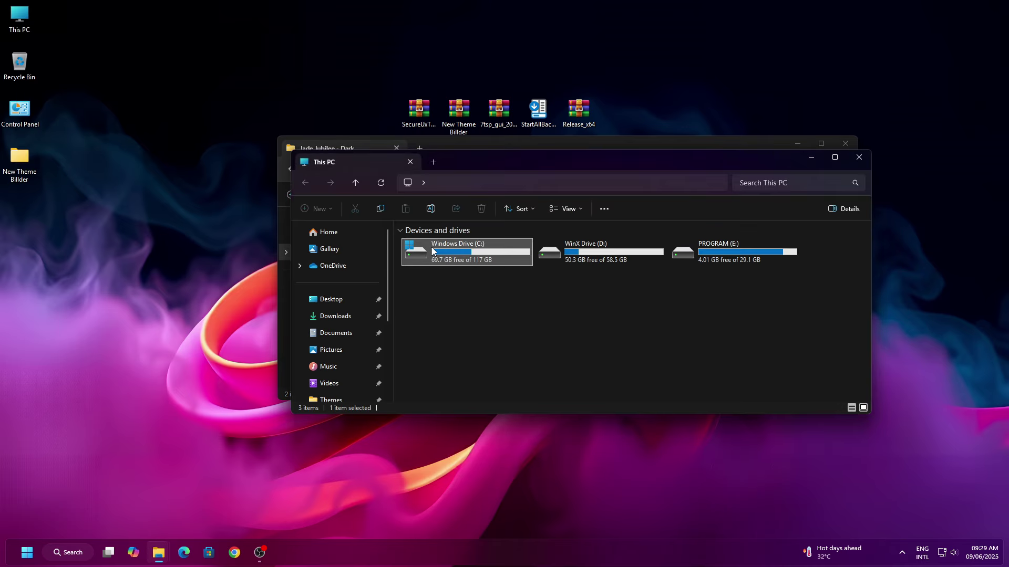
{"action": "right_click", "coordinate": [431, 247]}
{"action": "left_click", "coordinate": [466, 287]}
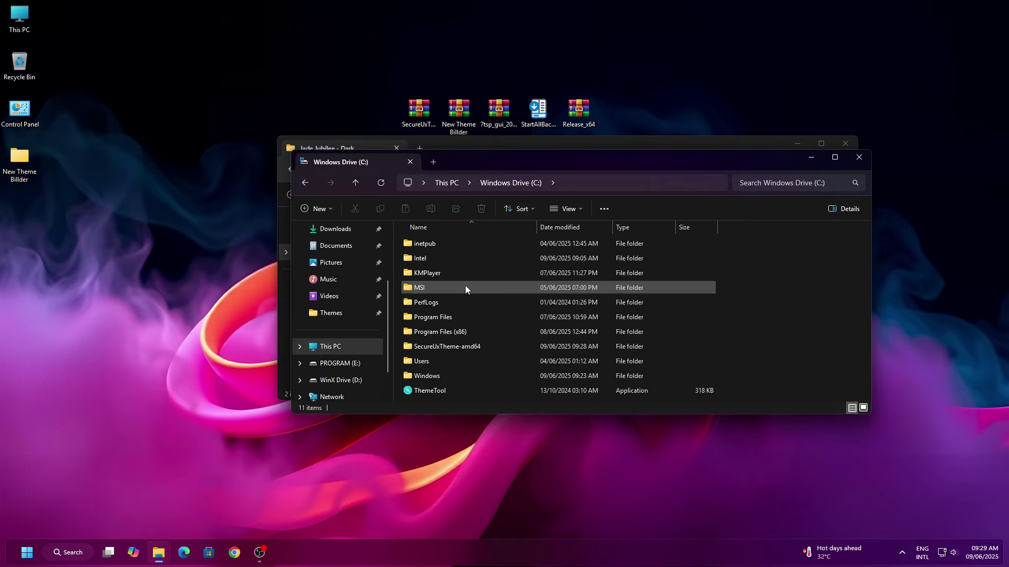
{"action": "right_click", "coordinate": [484, 374]}
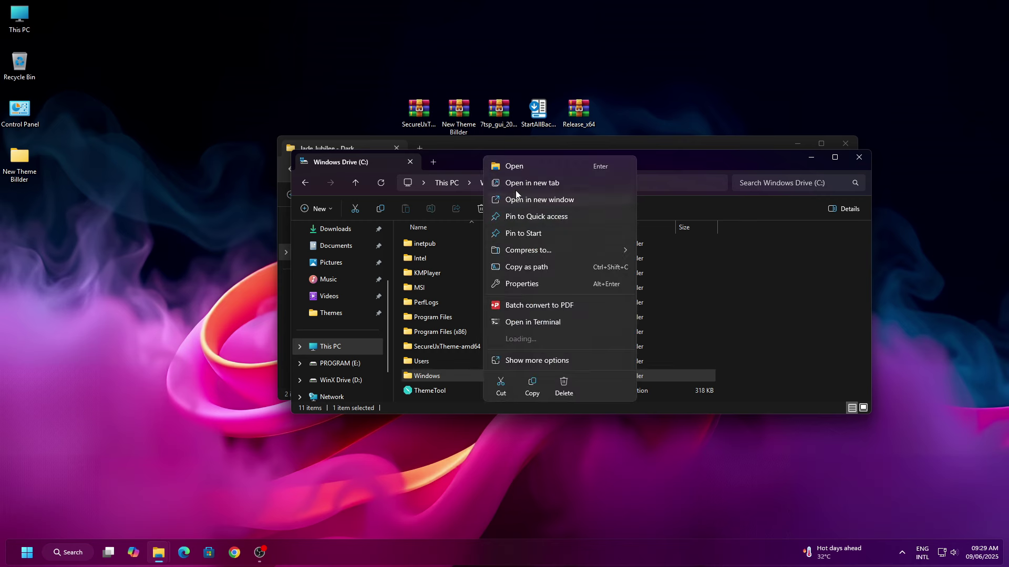
{"action": "left_click", "coordinate": [514, 166]}
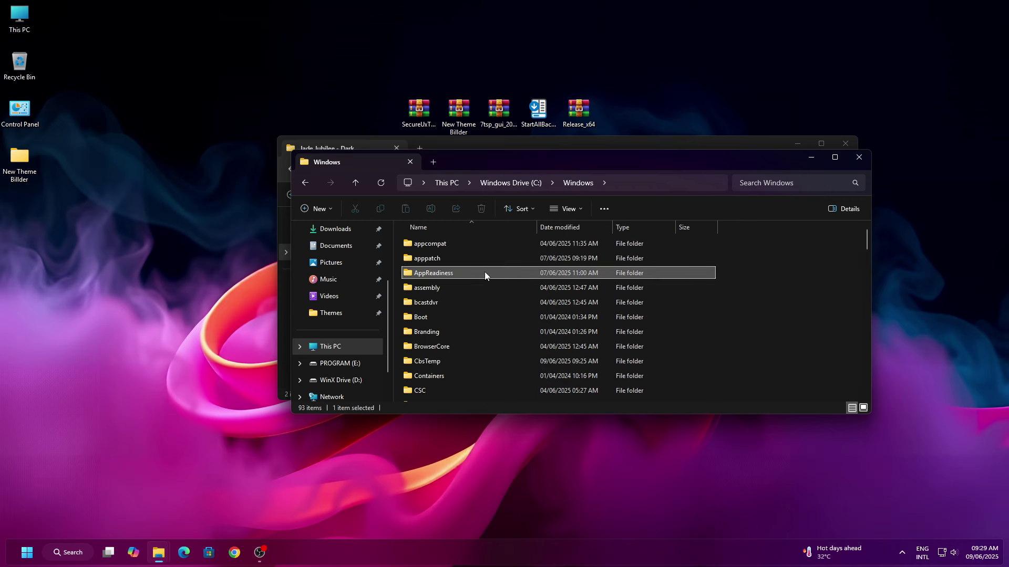
Step: Open the Themes folder inside Resources and move its window clear of the Jade Jubilee - Dark window
{"action": "key", "text": "r"}
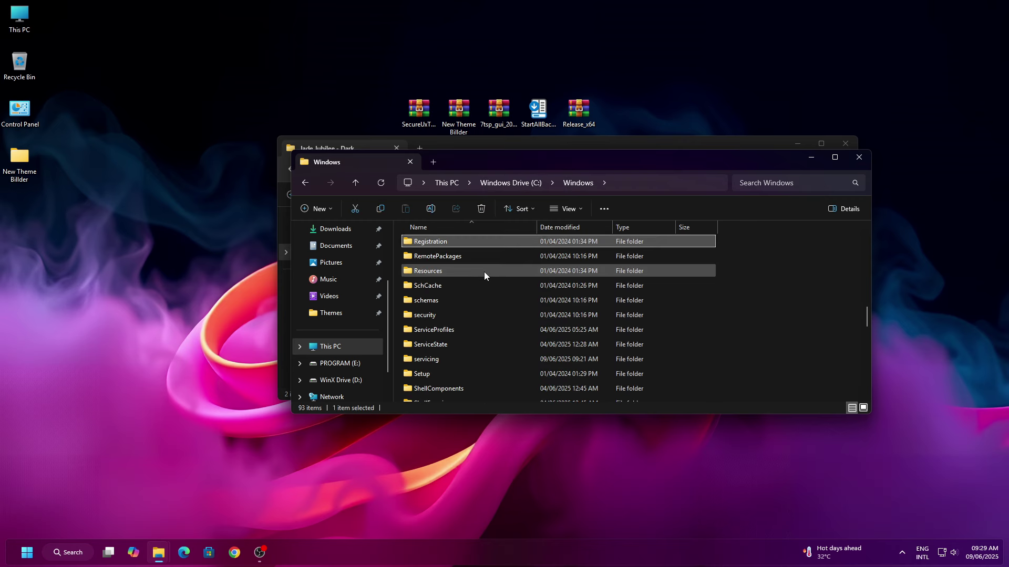
{"action": "right_click", "coordinate": [445, 270]}
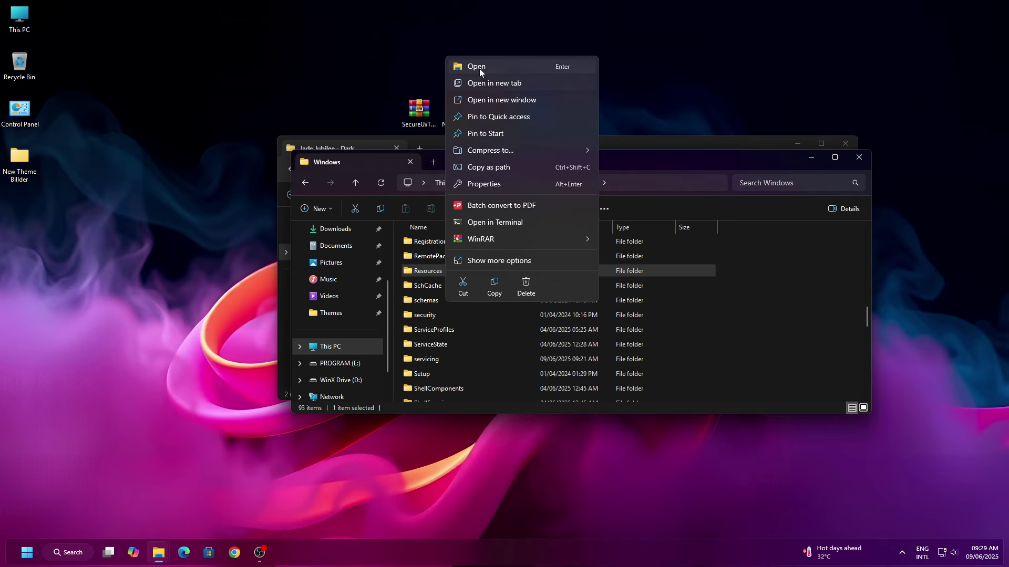
{"action": "left_click", "coordinate": [479, 68]}
{"action": "left_click", "coordinate": [431, 260]}
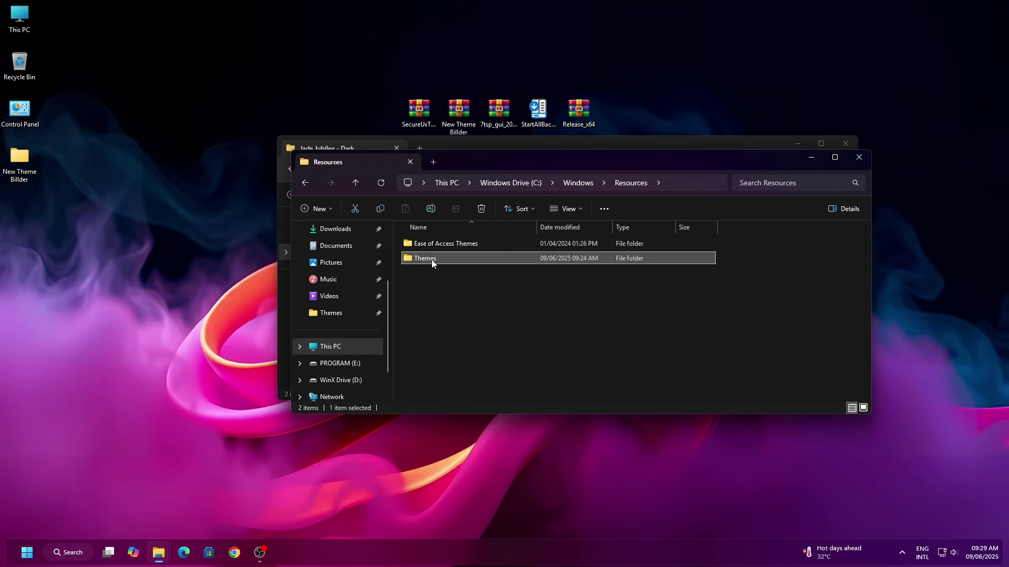
{"action": "right_click", "coordinate": [431, 259]}
{"action": "left_click", "coordinate": [471, 266]}
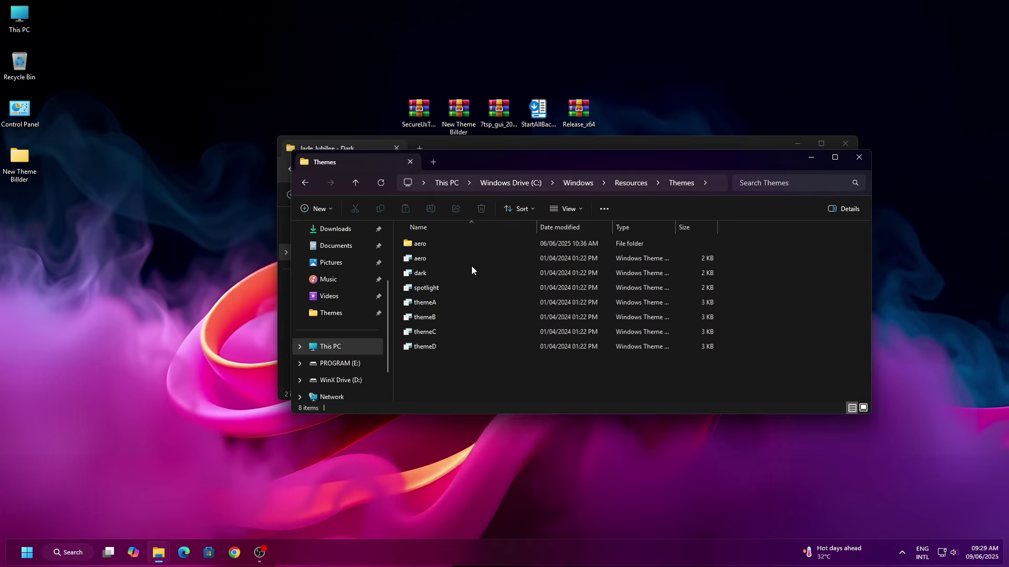
{"action": "left_click_drag", "start_coordinate": [543, 155], "coordinate": [447, 231]}
Step: Copy the Jade Jubilee Dark folder and theme file into C:\Windows\Resources\Themes, granting administrator permission
{"action": "left_click", "coordinate": [412, 260]}
{"action": "right_click", "coordinate": [458, 245]}
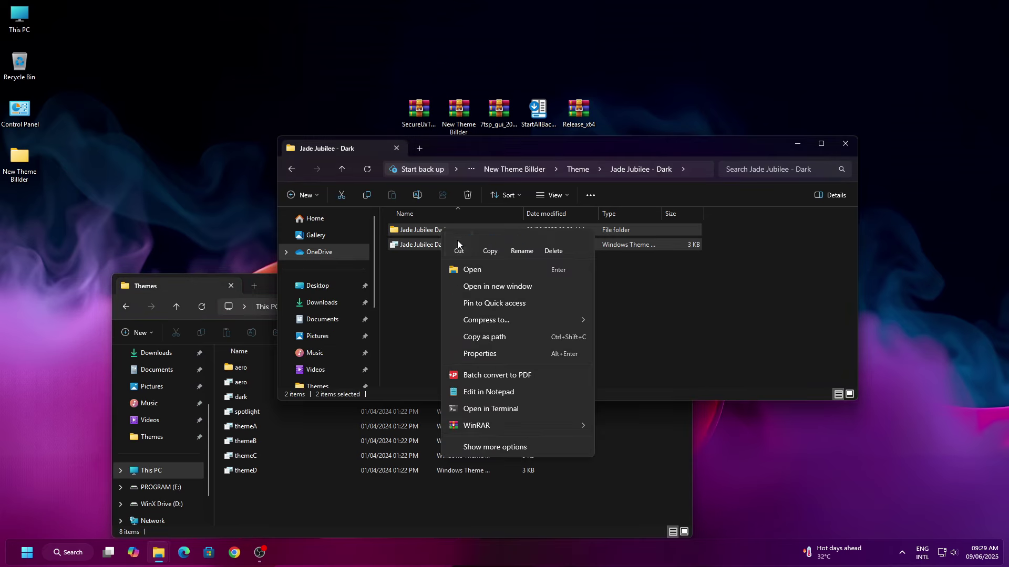
{"action": "left_click", "coordinate": [487, 251]}
{"action": "left_click", "coordinate": [602, 455]}
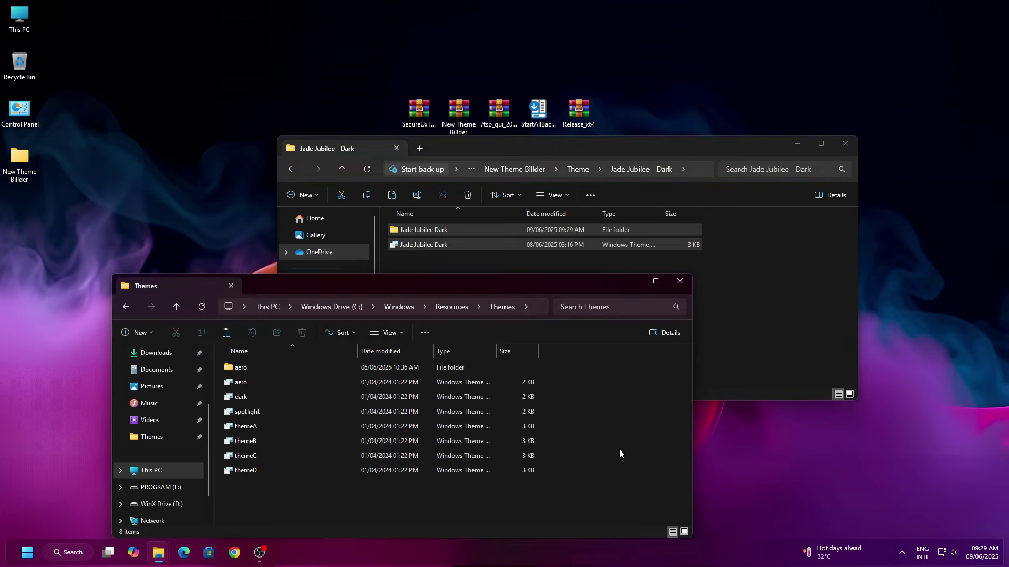
{"action": "right_click", "coordinate": [620, 454]}
{"action": "left_click", "coordinate": [620, 466]}
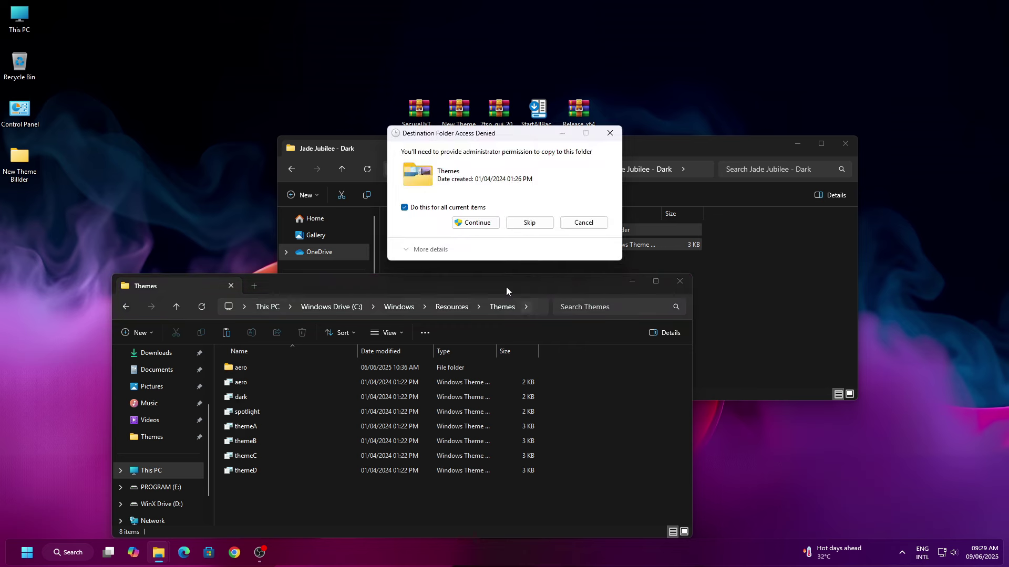
{"action": "left_click", "coordinate": [473, 222]}
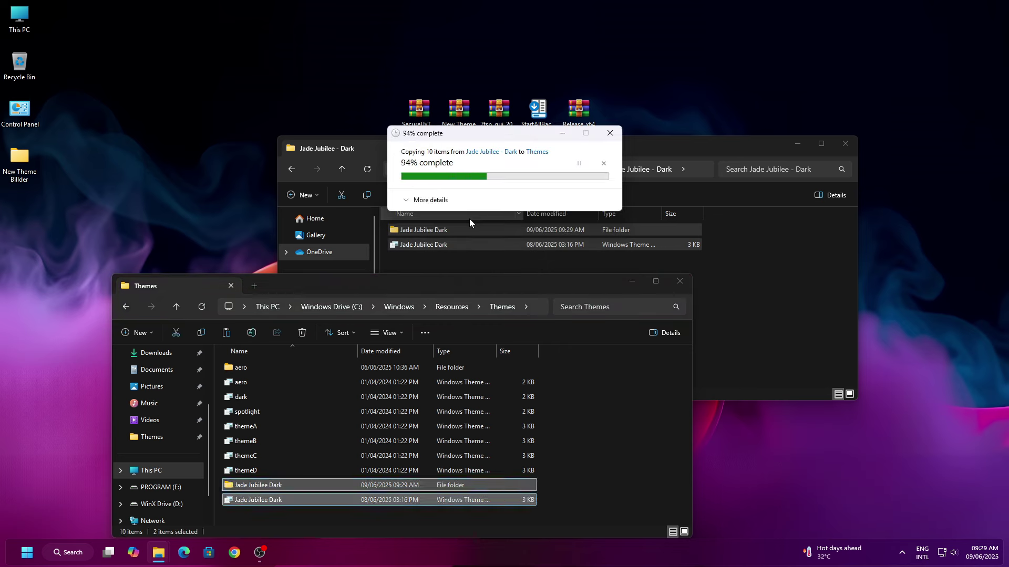
Step: Copy the Jade Jubilee Light folder and theme file into the Windows Themes folder with administrator permission, and close both File Explorer windows
{"action": "left_click", "coordinate": [292, 169]}
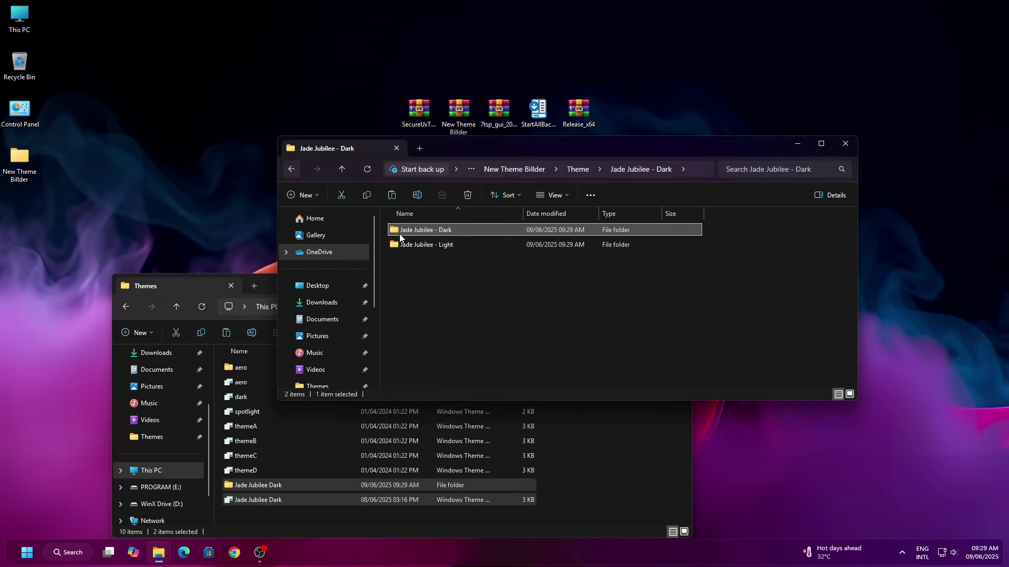
{"action": "right_click", "coordinate": [421, 243]}
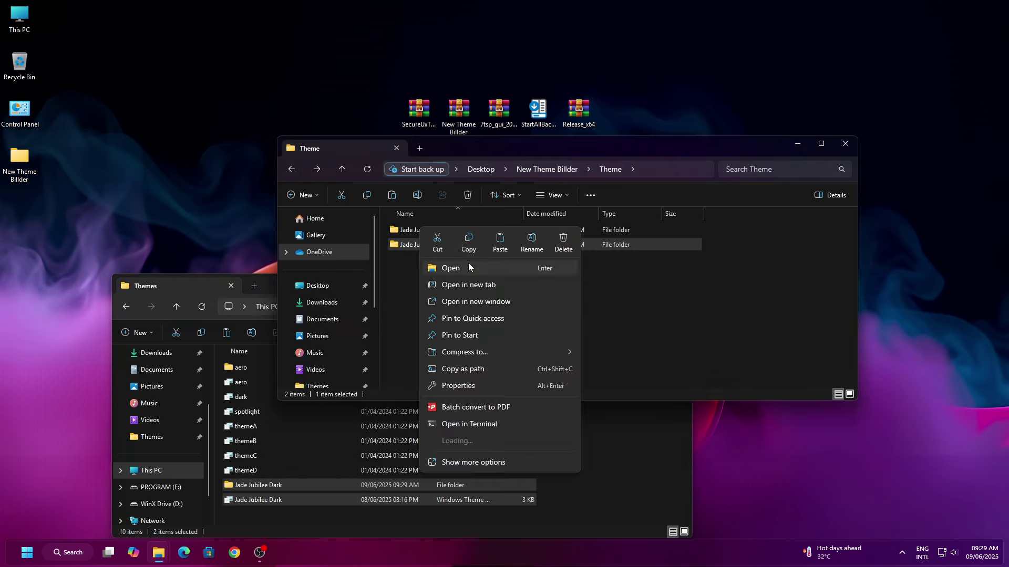
{"action": "left_click", "coordinate": [468, 265]}
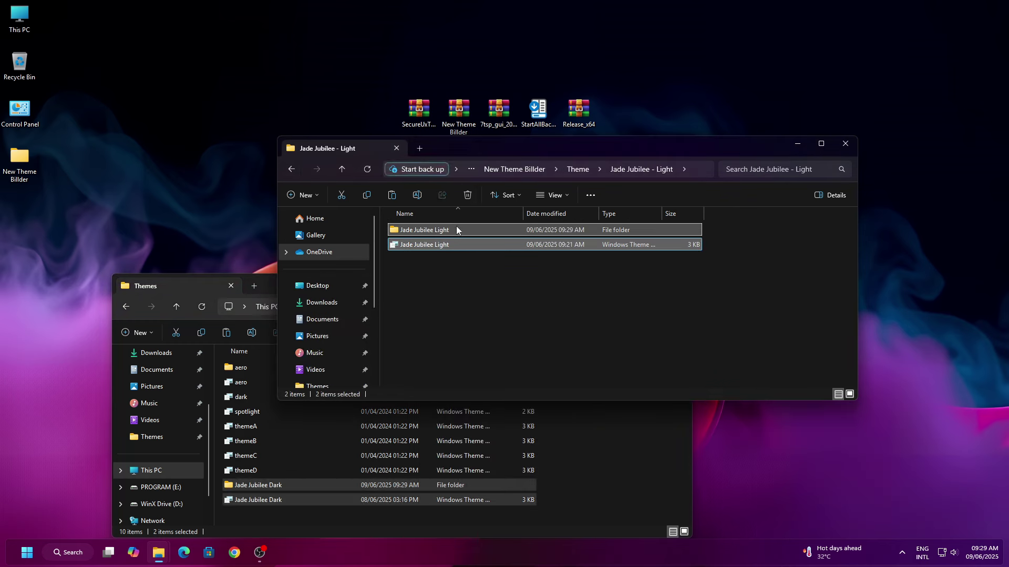
{"action": "right_click", "coordinate": [457, 230]}
{"action": "left_click", "coordinate": [502, 242]}
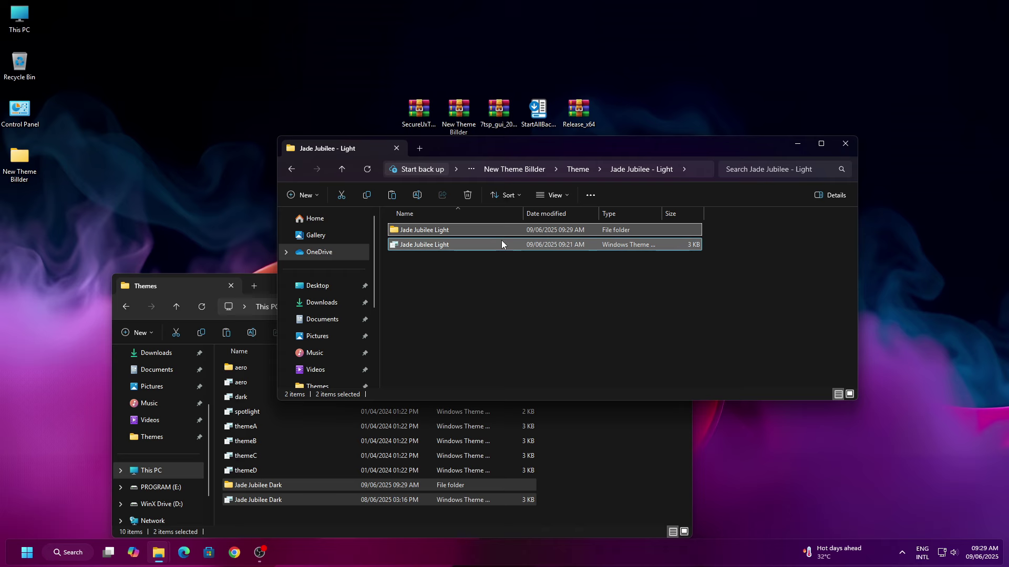
{"action": "left_click", "coordinate": [588, 428]}
{"action": "right_click", "coordinate": [588, 428]}
{"action": "left_click", "coordinate": [607, 444]}
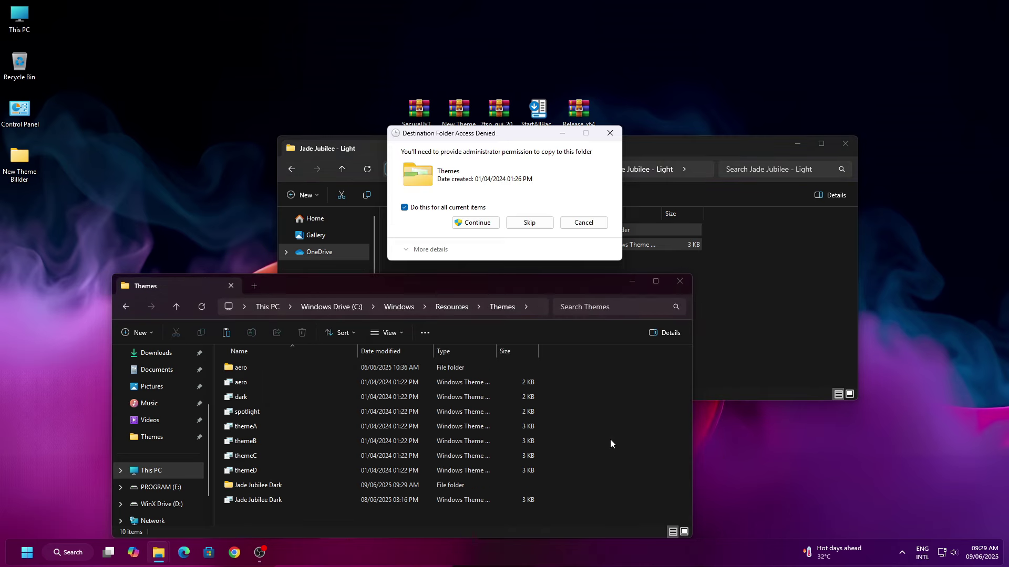
{"action": "left_click", "coordinate": [458, 221]}
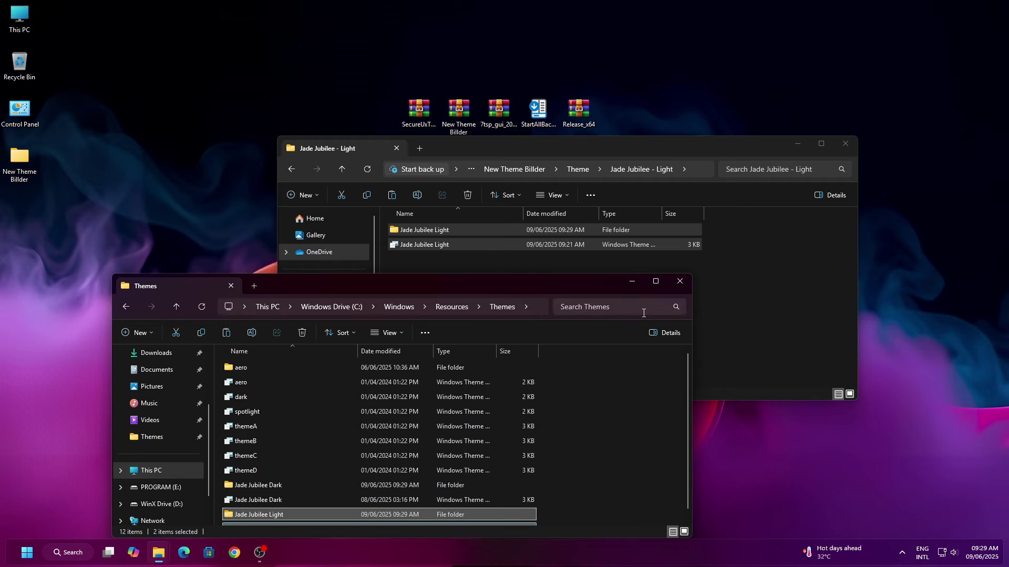
{"action": "left_click", "coordinate": [679, 282]}
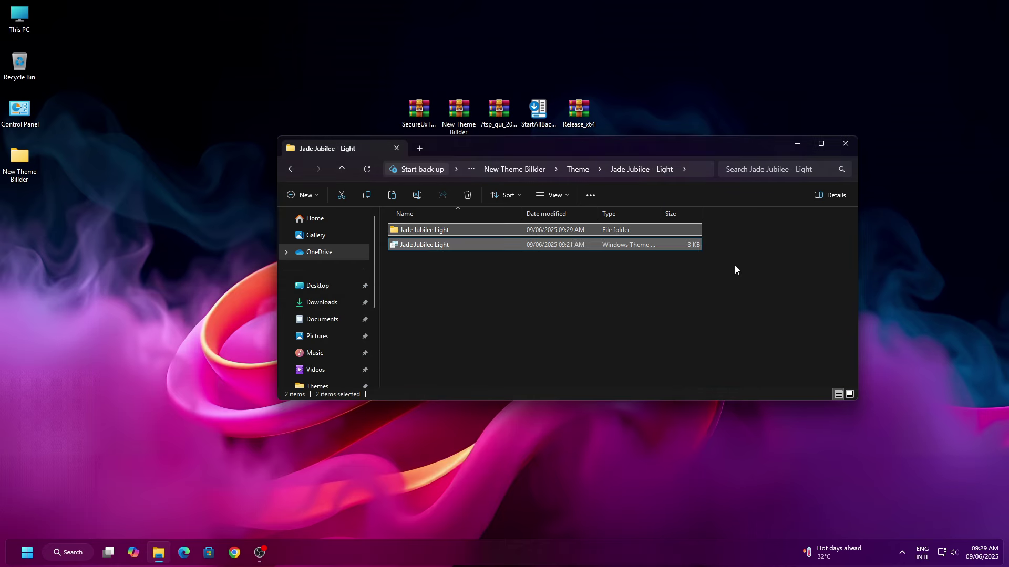
{"action": "left_click", "coordinate": [837, 147]}
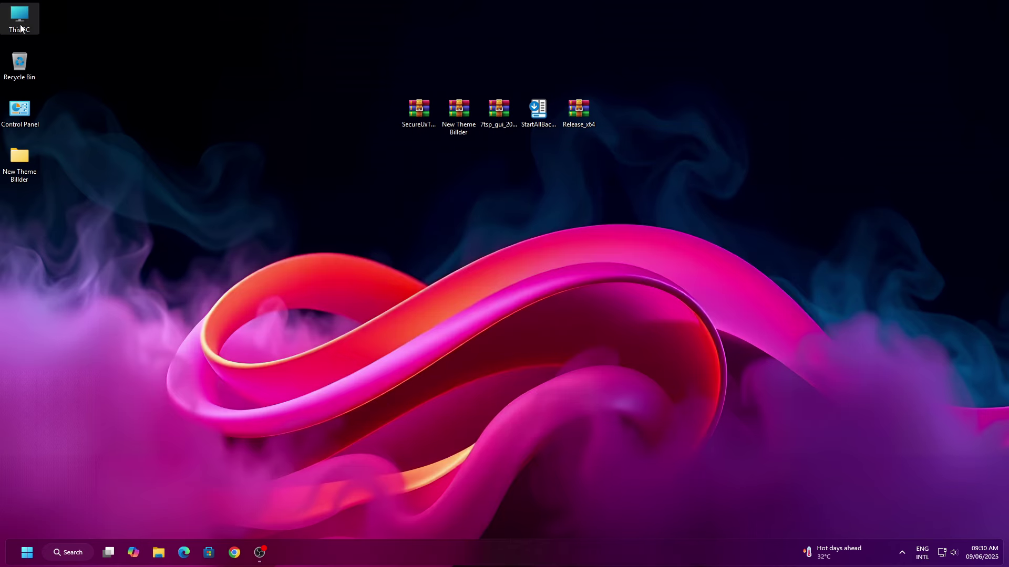
Step: Open the SecureUxTheme-amd64 folder on Windows Drive (C:) in a File Explorer window moved higher on the desktop
{"action": "right_click", "coordinate": [24, 31]}
{"action": "left_click", "coordinate": [42, 65]}
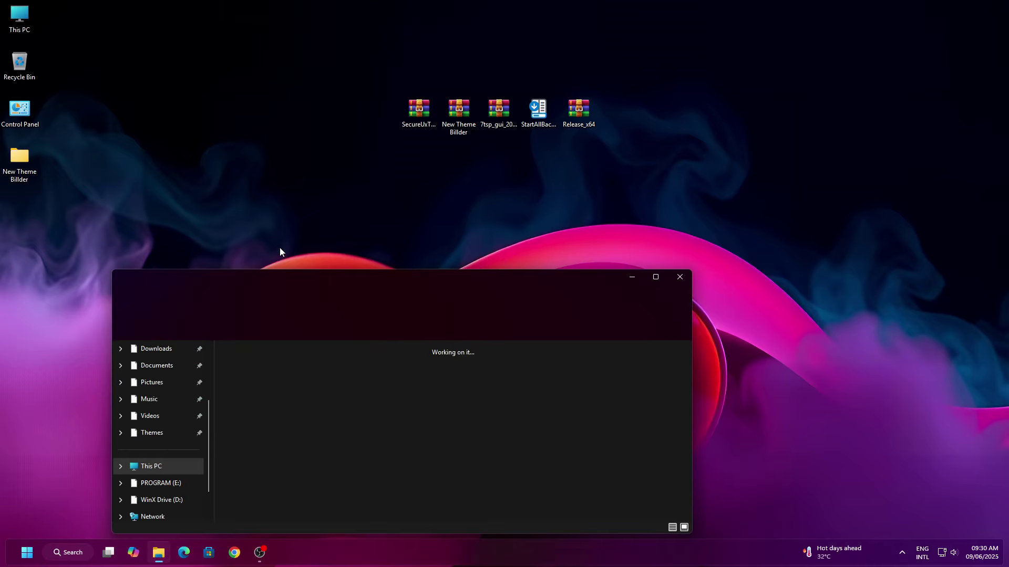
{"action": "left_click_drag", "start_coordinate": [304, 286], "coordinate": [331, 130]}
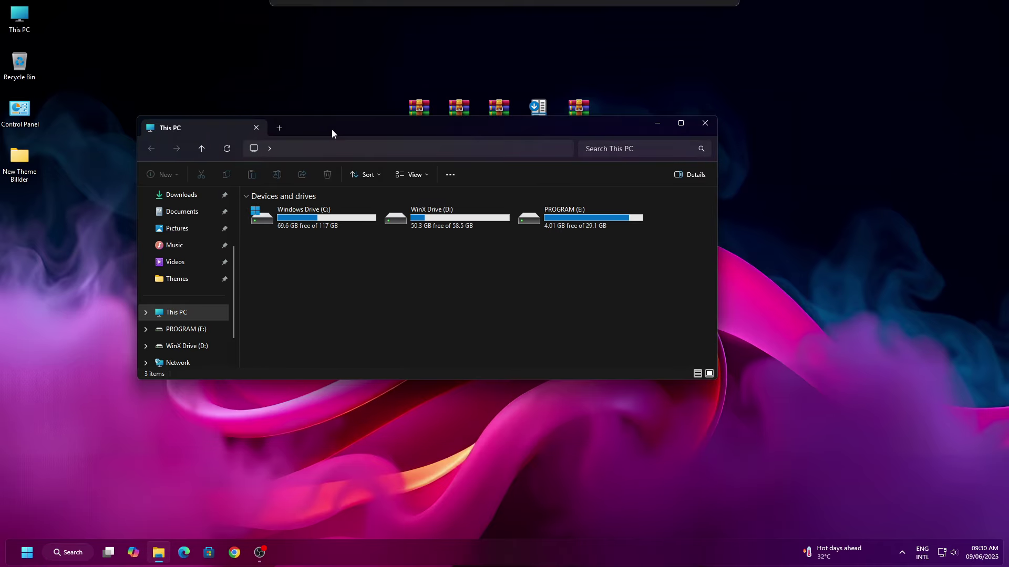
{"action": "right_click", "coordinate": [306, 216]}
{"action": "left_click", "coordinate": [338, 263]}
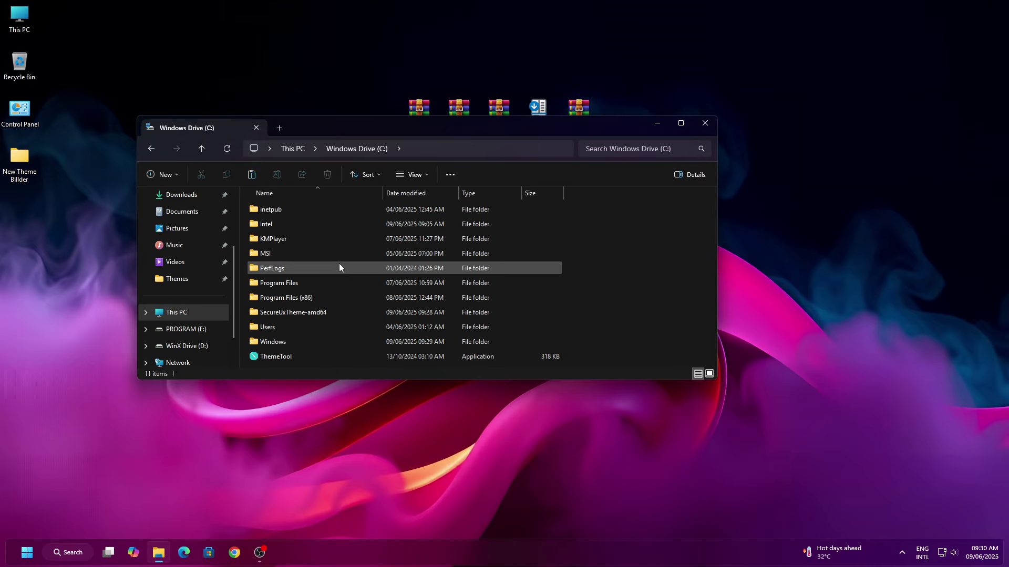
{"action": "right_click", "coordinate": [278, 311]}
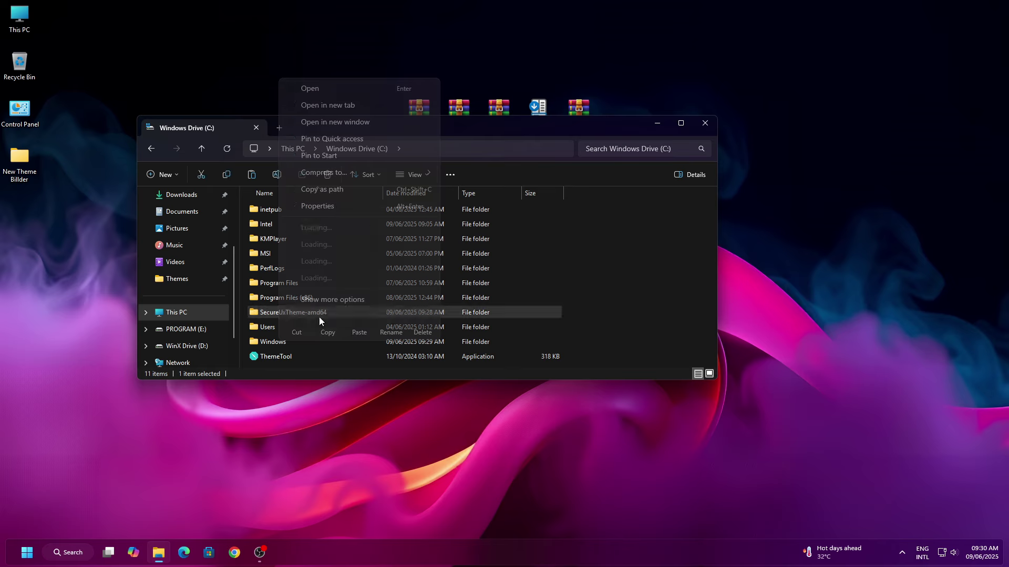
{"action": "left_click", "coordinate": [329, 111]}
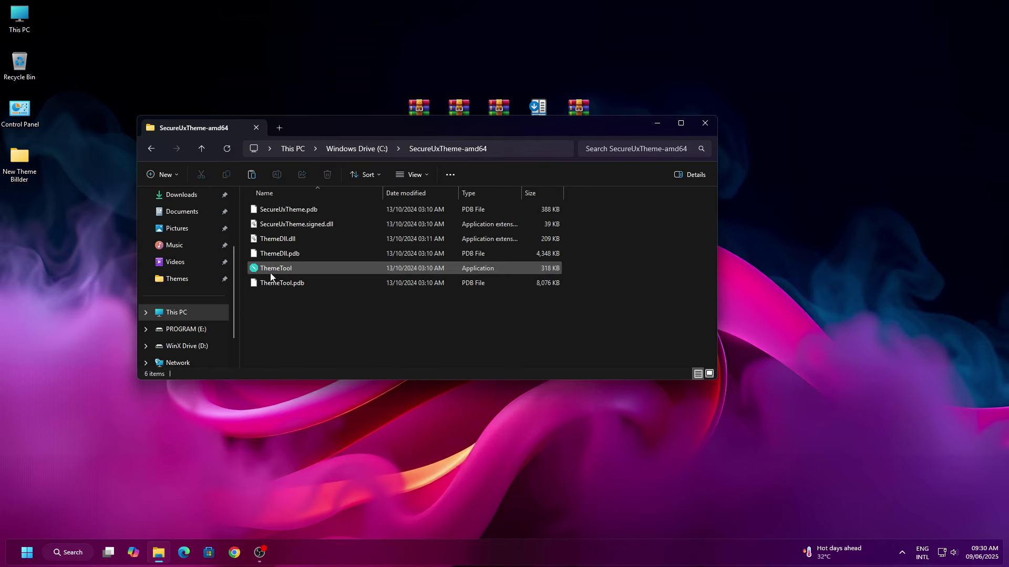
Step: Run ThemeTool from the SecureUxTheme-amd64 folder as administrator and reposition its window
{"action": "right_click", "coordinate": [271, 268]}
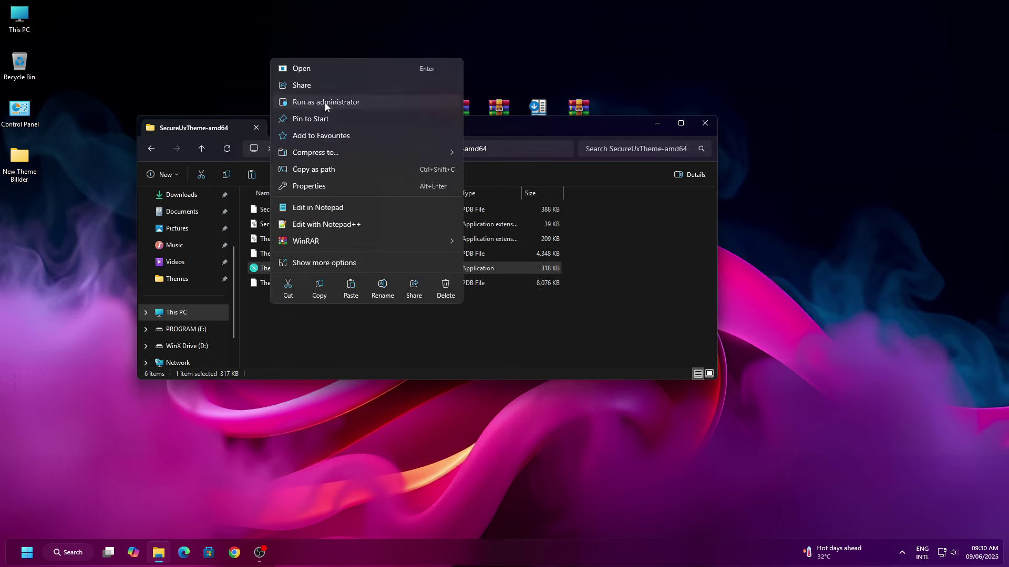
{"action": "left_click", "coordinate": [324, 102]}
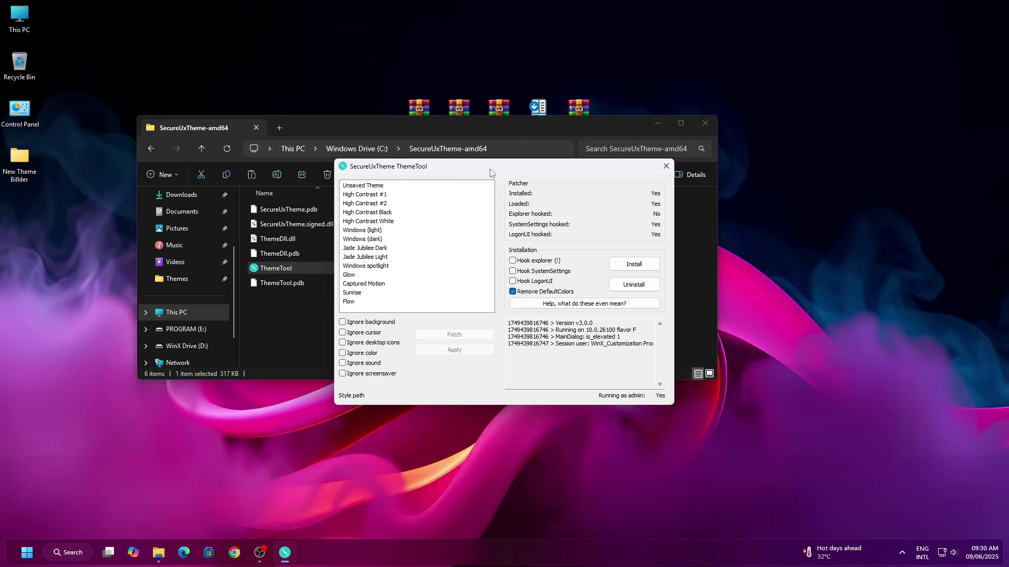
{"action": "left_click_drag", "start_coordinate": [489, 168], "coordinate": [507, 121]}
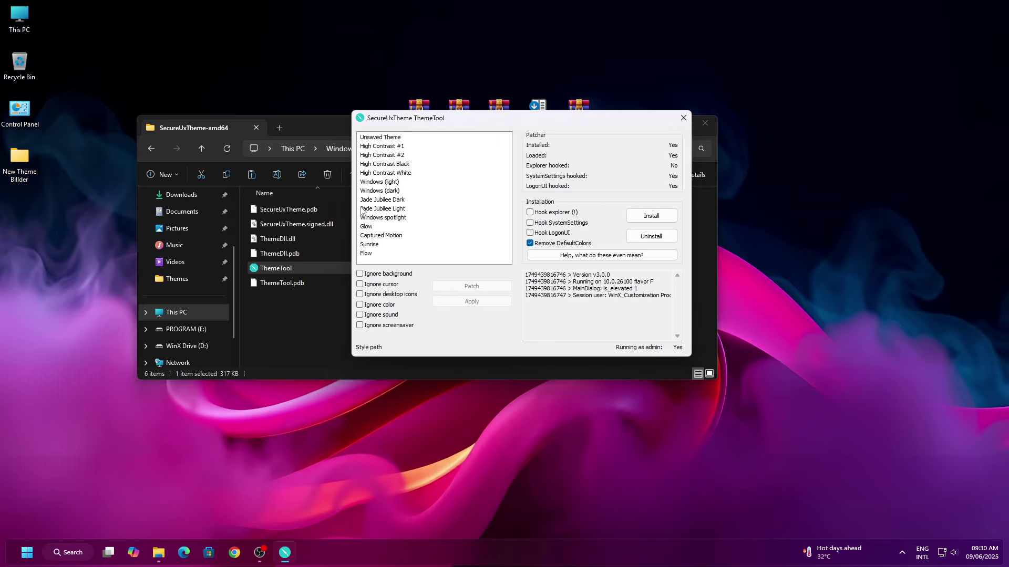
Step: Patch and apply the Jade Jubilee Dark theme in ThemeTool, and move its window clear of File Explorer's file area
{"action": "left_click", "coordinate": [375, 201]}
{"action": "left_click", "coordinate": [482, 302]}
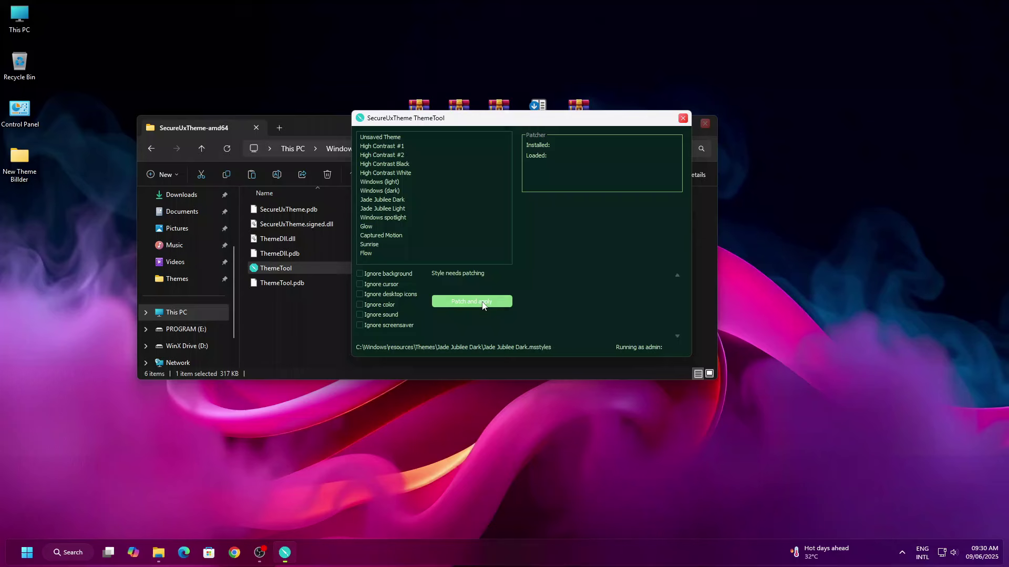
{"action": "left_click_drag", "start_coordinate": [514, 126], "coordinate": [507, 264]}
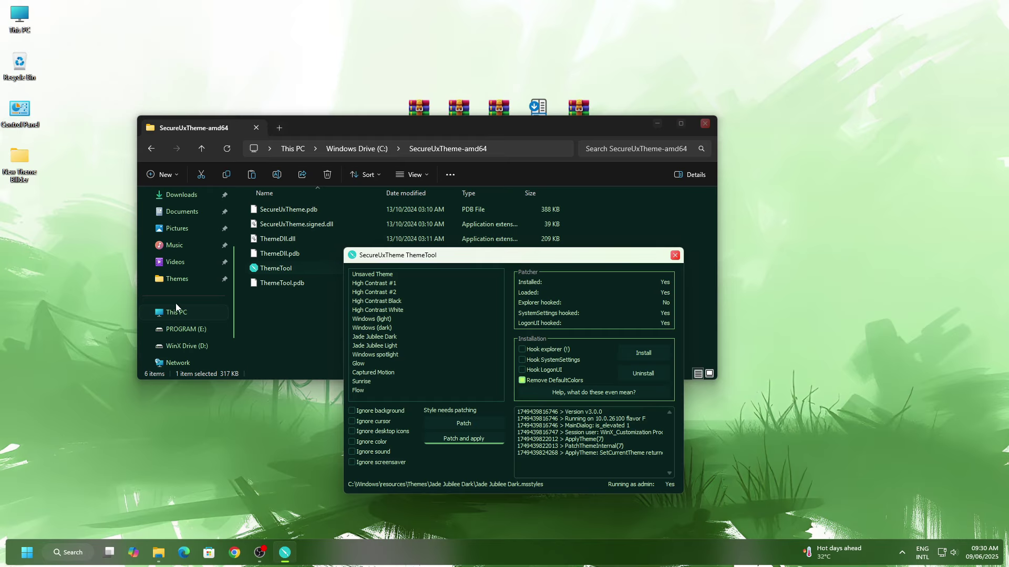
Step: Examine the dark theme on This PC in File Explorer, both maximized and restored
{"action": "left_click", "coordinate": [177, 312]}
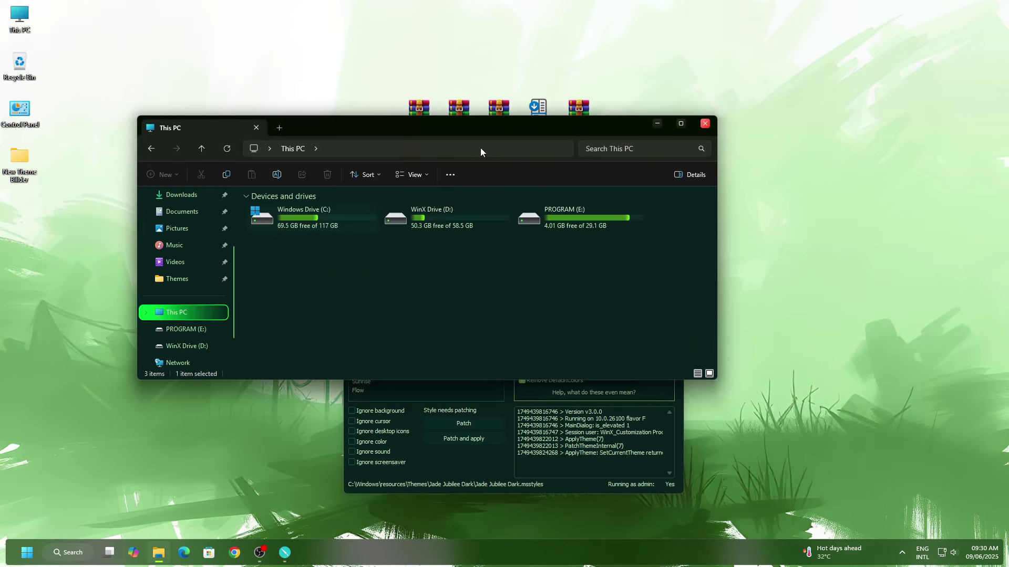
{"action": "double_click", "coordinate": [455, 132]}
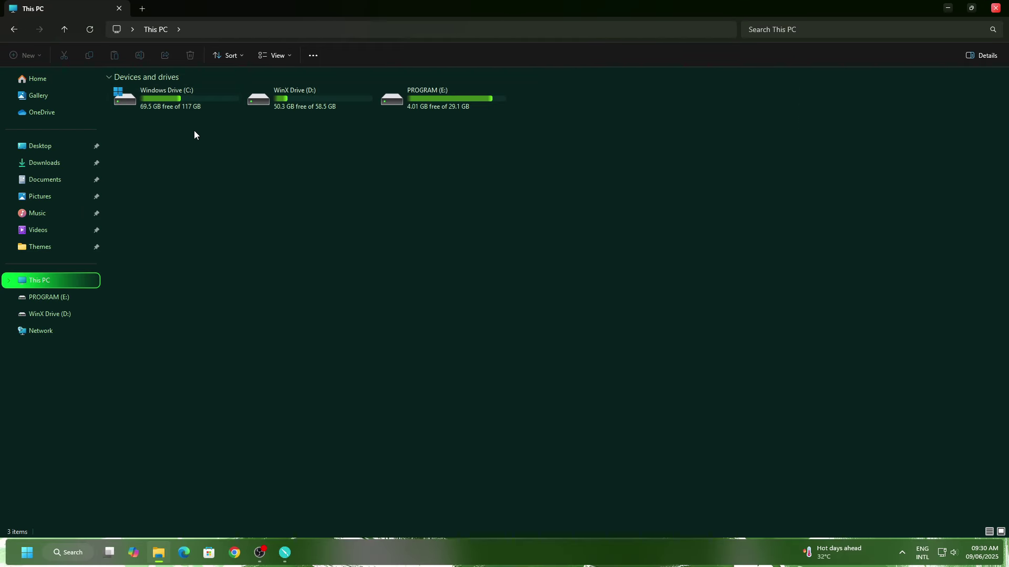
{"action": "left_click_drag", "start_coordinate": [914, 8], "coordinate": [712, 83]}
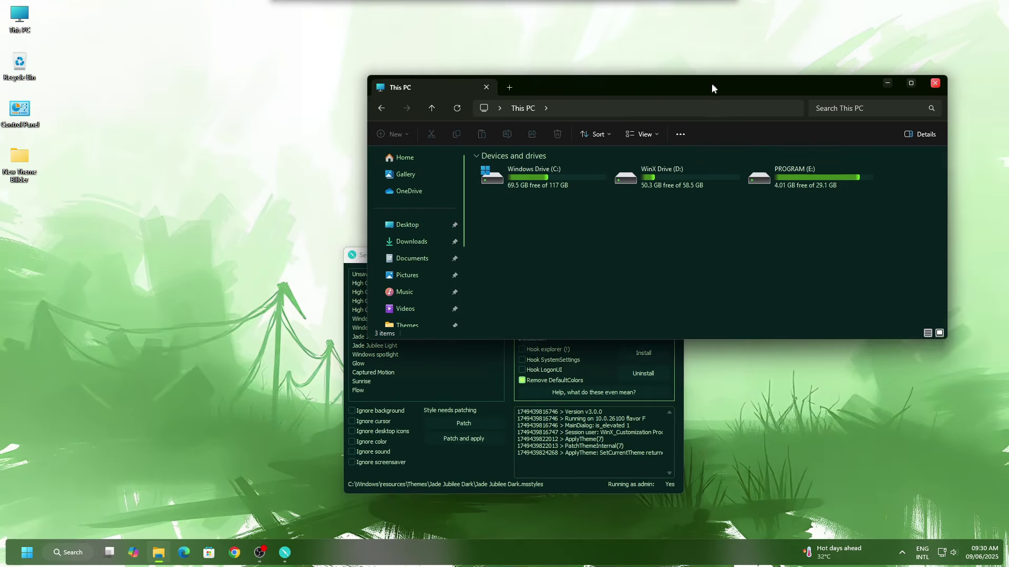
Step: Patch and apply the Jade Jubilee Light theme in ThemeTool
{"action": "left_click", "coordinate": [479, 374]}
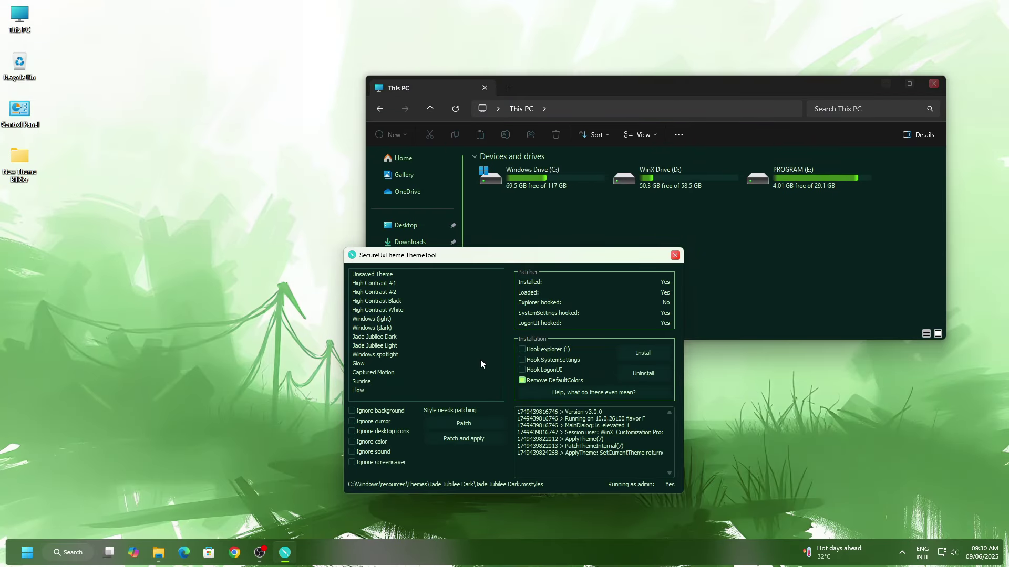
{"action": "left_click", "coordinate": [380, 347]}
{"action": "left_click", "coordinate": [470, 439]}
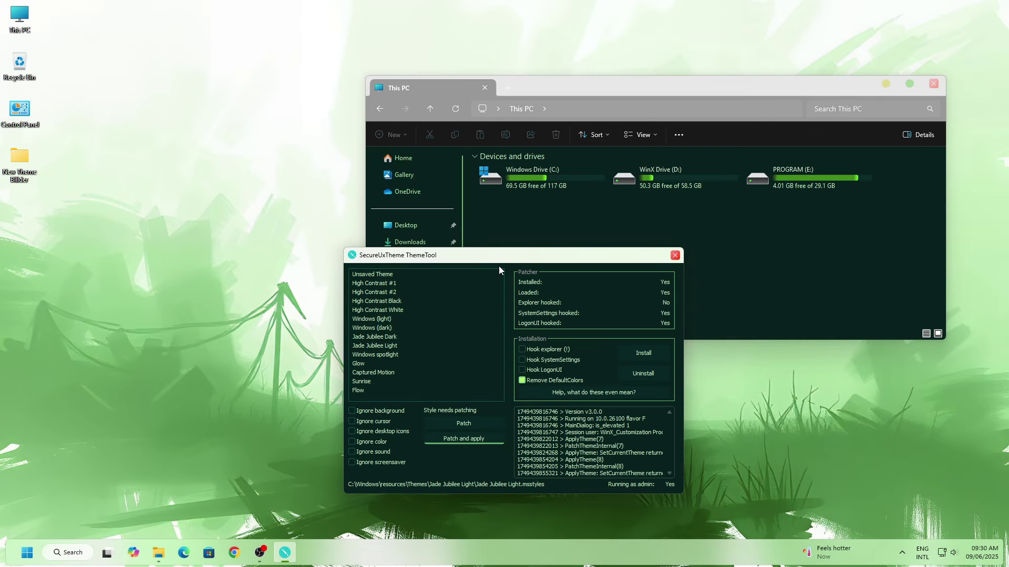
Step: Separate the ThemeTool and File Explorer windows to inspect the light theme, and close File Explorer
{"action": "left_click_drag", "start_coordinate": [500, 266], "coordinate": [308, 247]}
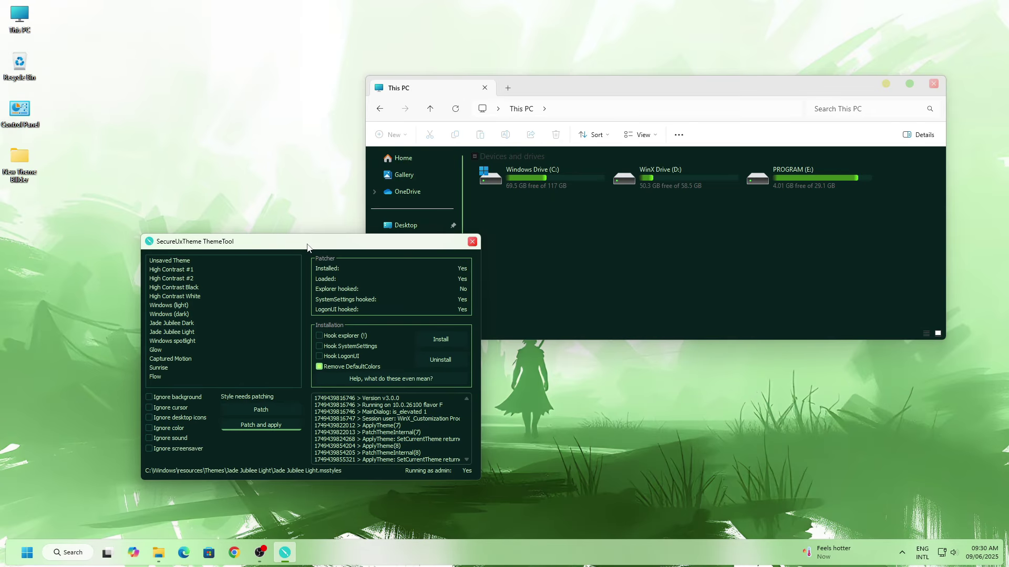
{"action": "left_click_drag", "start_coordinate": [641, 85], "coordinate": [476, 89]}
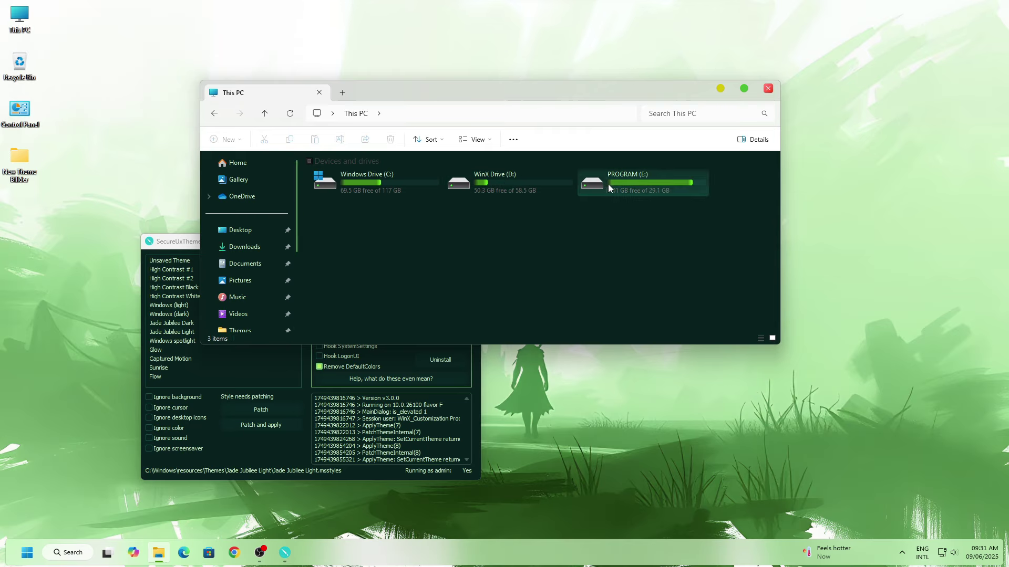
{"action": "left_click", "coordinate": [767, 88]}
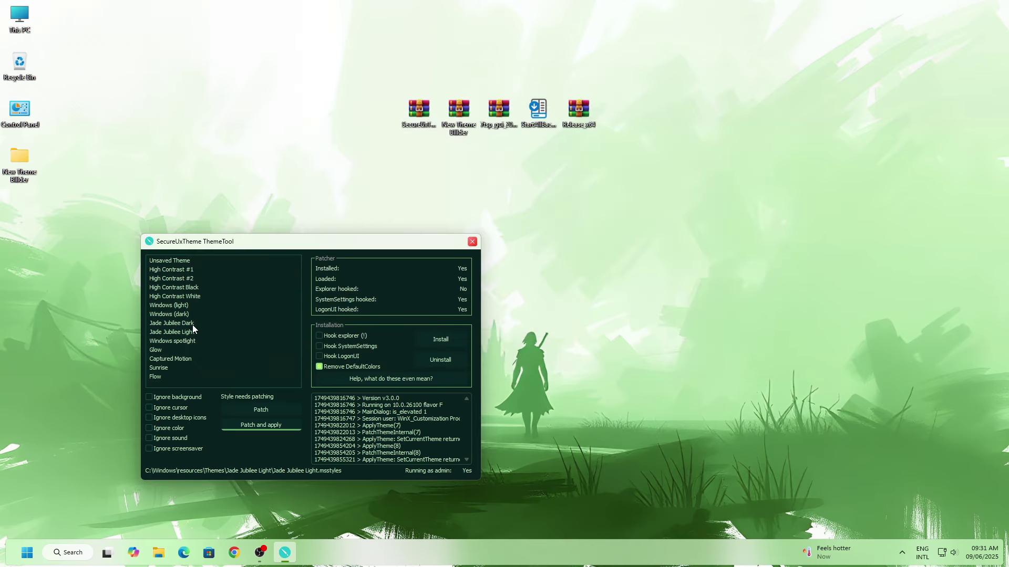
Step: Apply the Jade Jubilee Dark theme again and close ThemeTool
{"action": "left_click", "coordinate": [183, 323]}
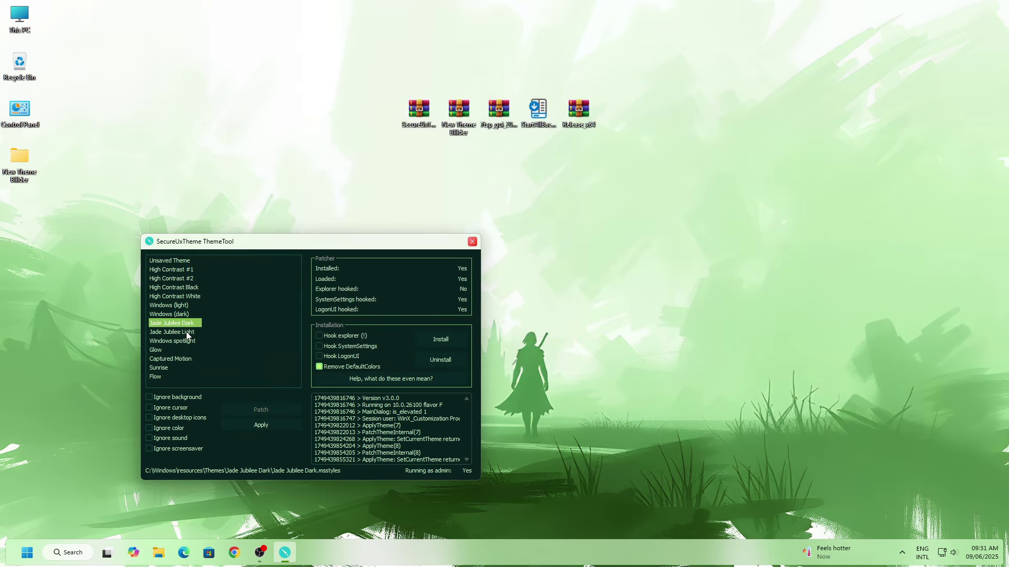
{"action": "left_click", "coordinate": [269, 428]}
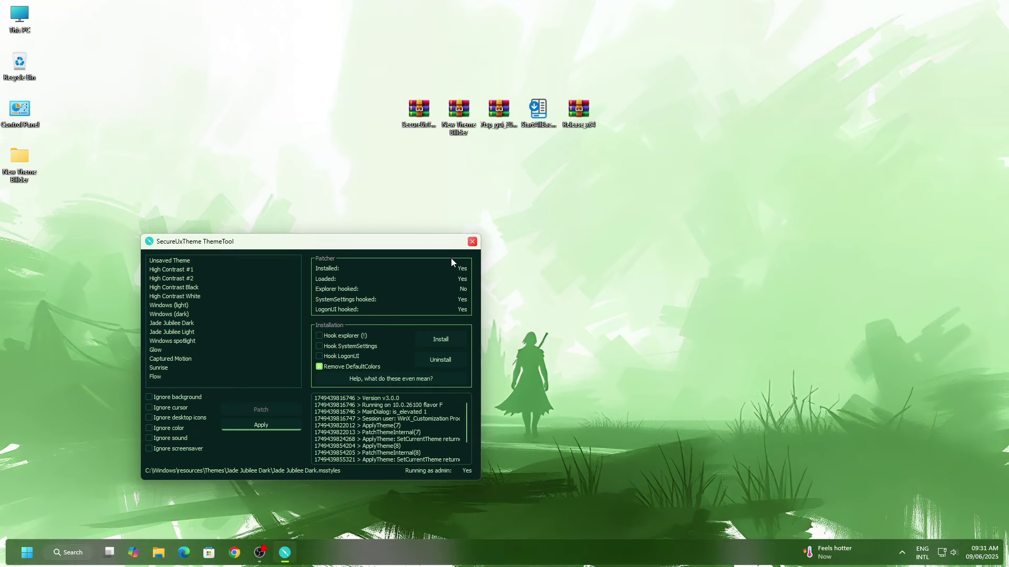
{"action": "left_click", "coordinate": [472, 243]}
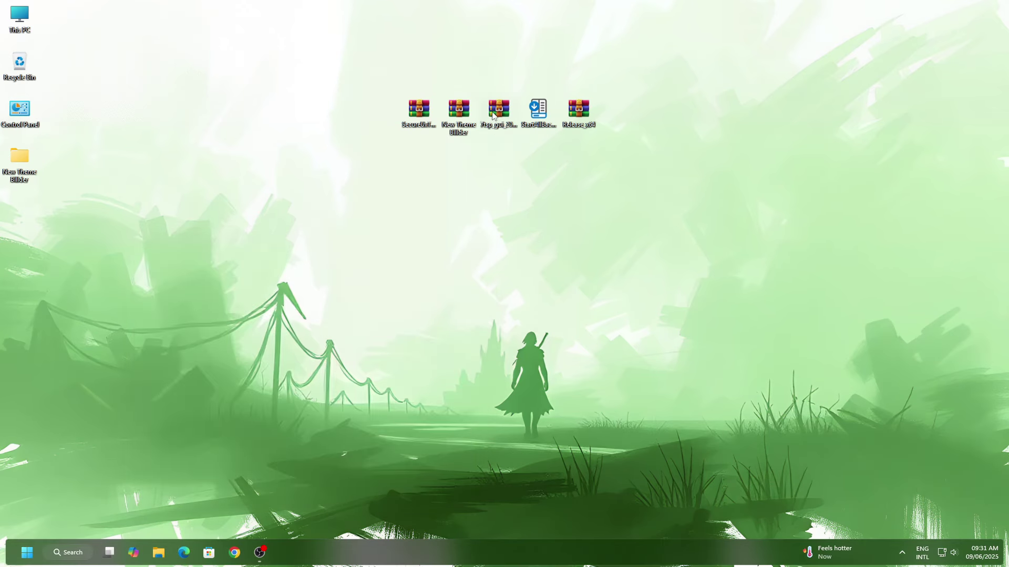
Step: Extract the 7tsp_gui_2019 archive with WinRAR into its own desktop folder, and open the extracted folder
{"action": "right_click", "coordinate": [493, 115]}
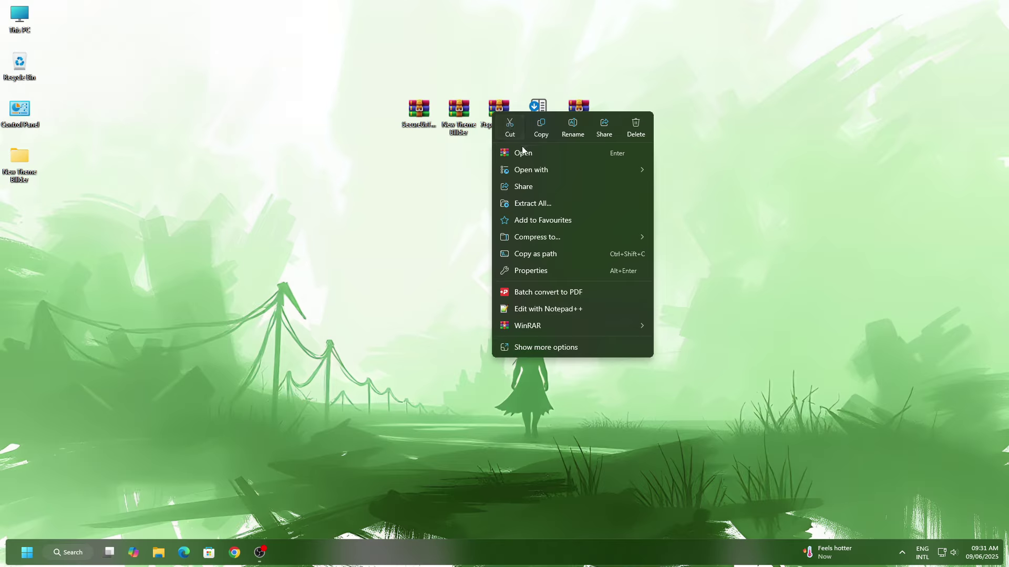
{"action": "mouse_move", "coordinate": [545, 323]}
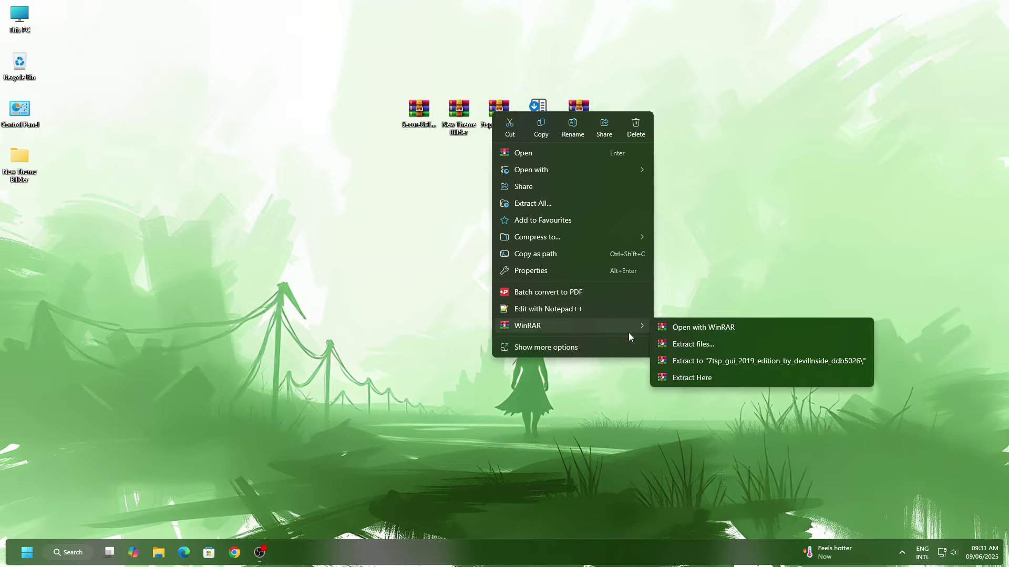
{"action": "left_click", "coordinate": [679, 340]}
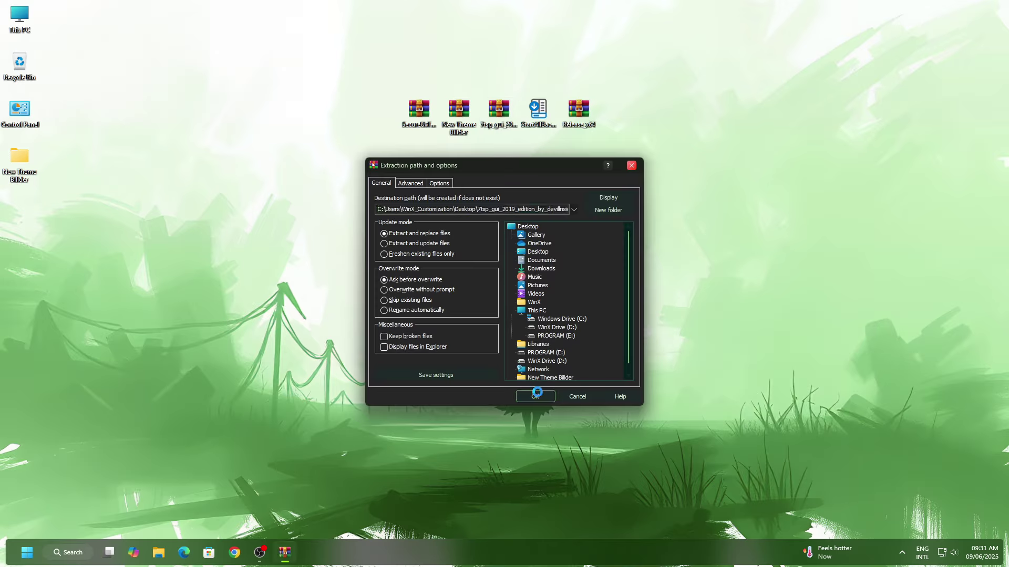
{"action": "left_click", "coordinate": [535, 392]}
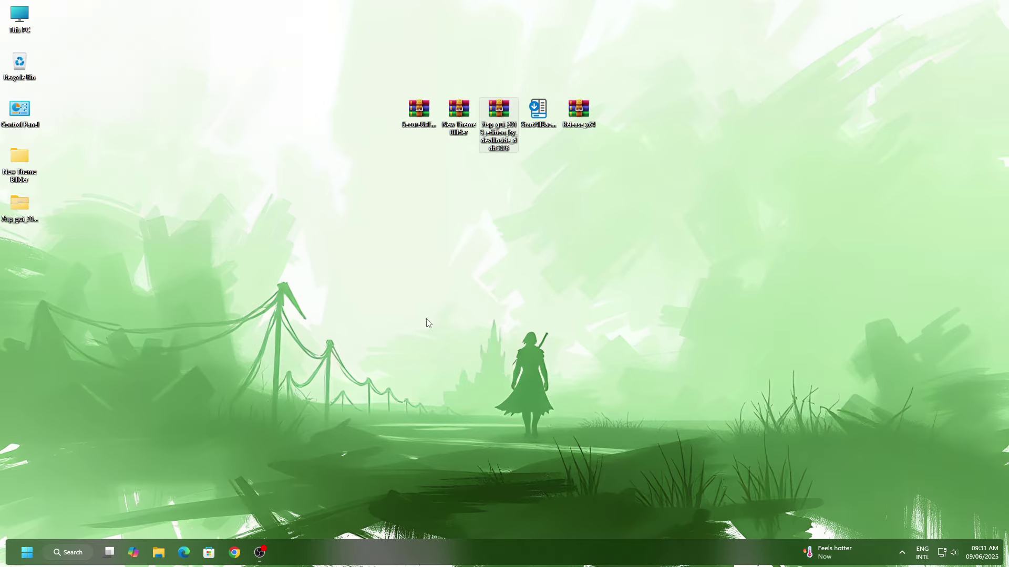
{"action": "right_click", "coordinate": [11, 204]}
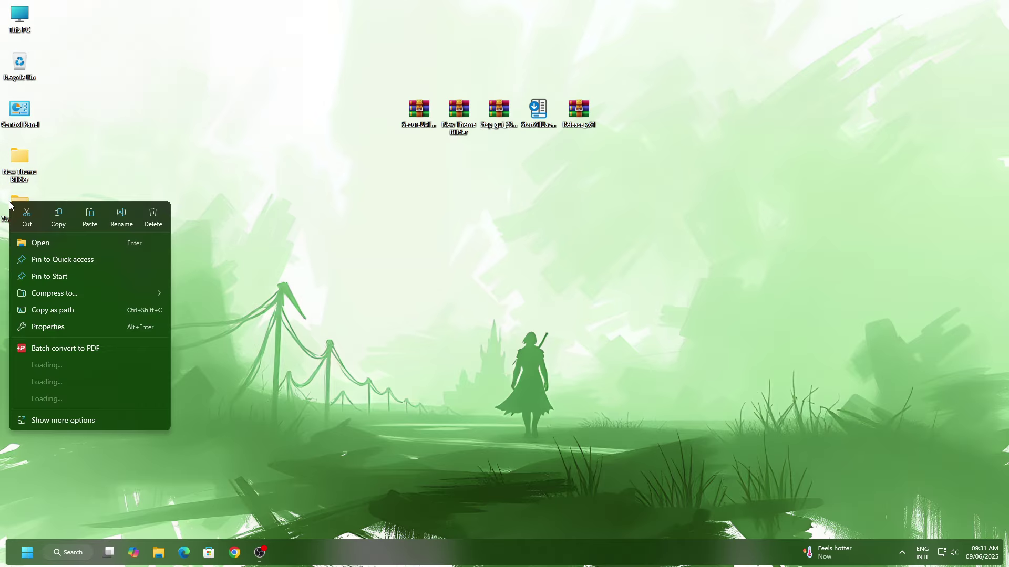
{"action": "left_click", "coordinate": [59, 245]}
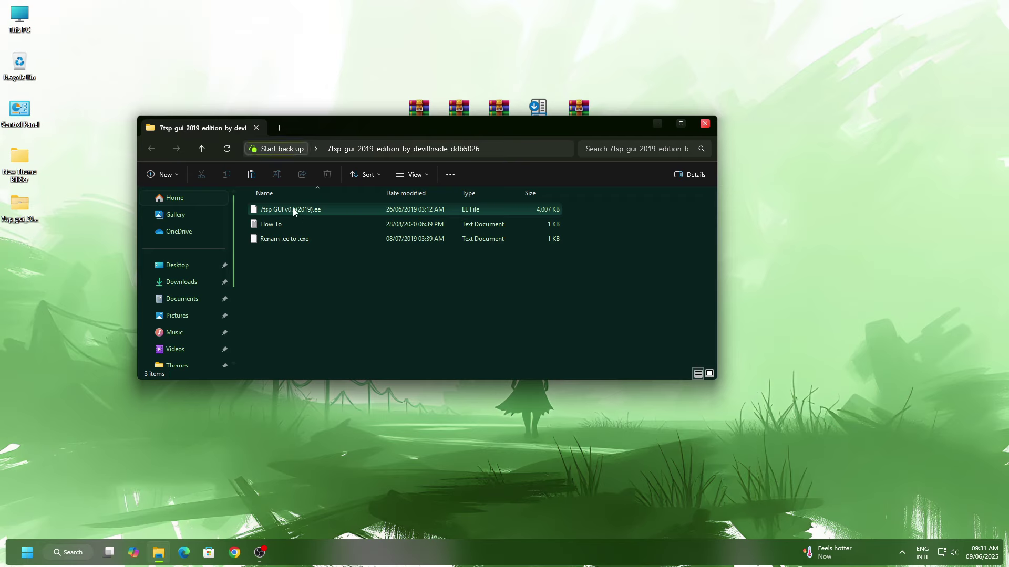
Step: Rename 7tsp GUI v0.6(2019).ee with the .exe extension, accept the extension change, and close the folder window
{"action": "right_click", "coordinate": [295, 211]}
{"action": "left_click", "coordinate": [361, 217]}
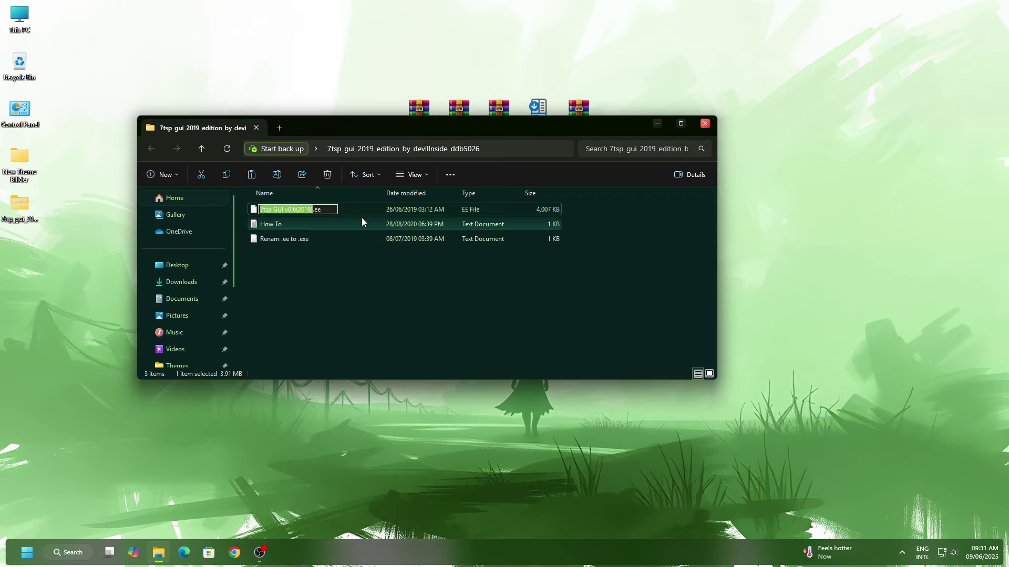
{"action": "left_click", "coordinate": [321, 209]}
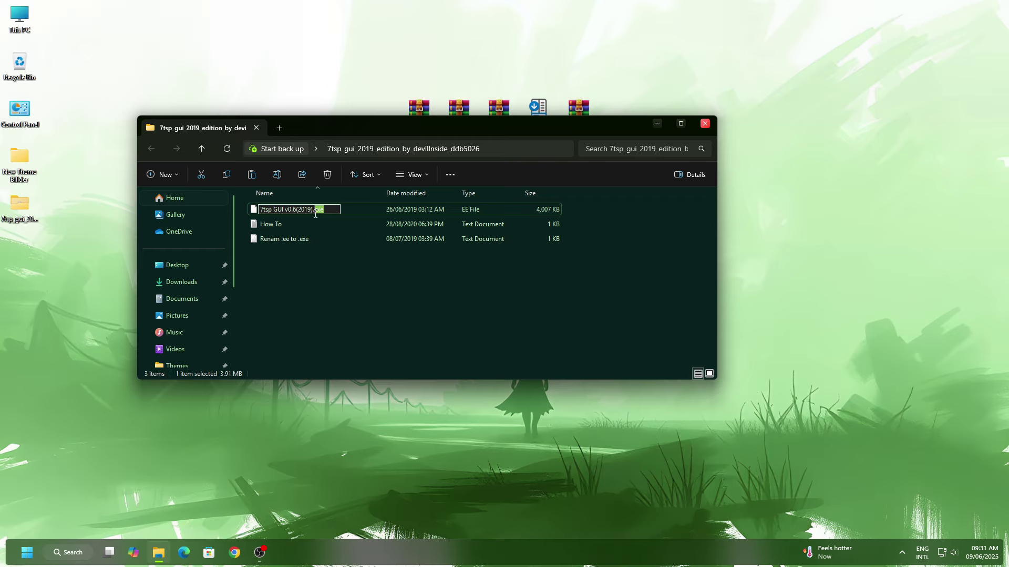
{"action": "left_click", "coordinate": [355, 292]}
{"action": "left_click", "coordinate": [540, 283]}
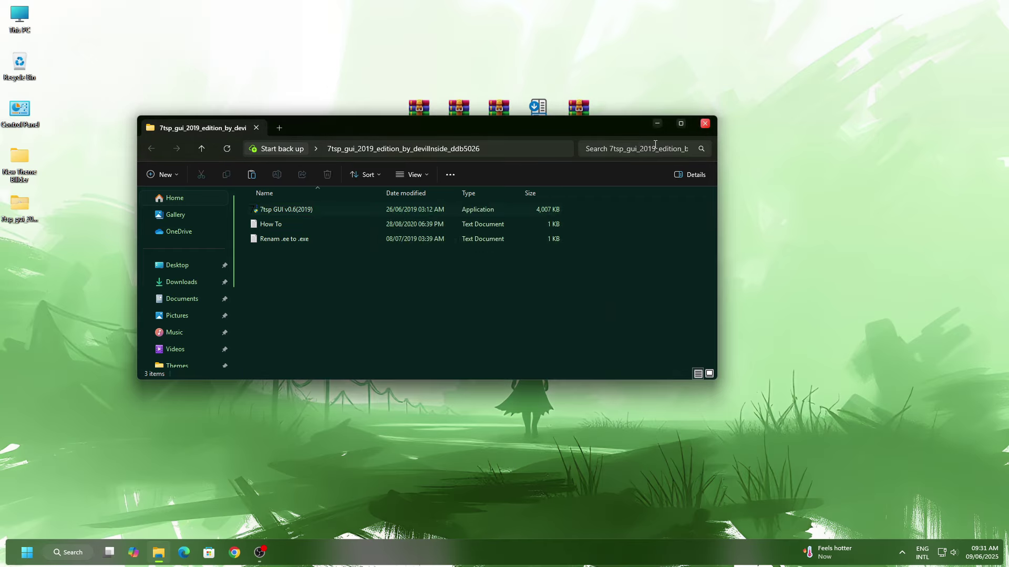
{"action": "left_click", "coordinate": [702, 130]}
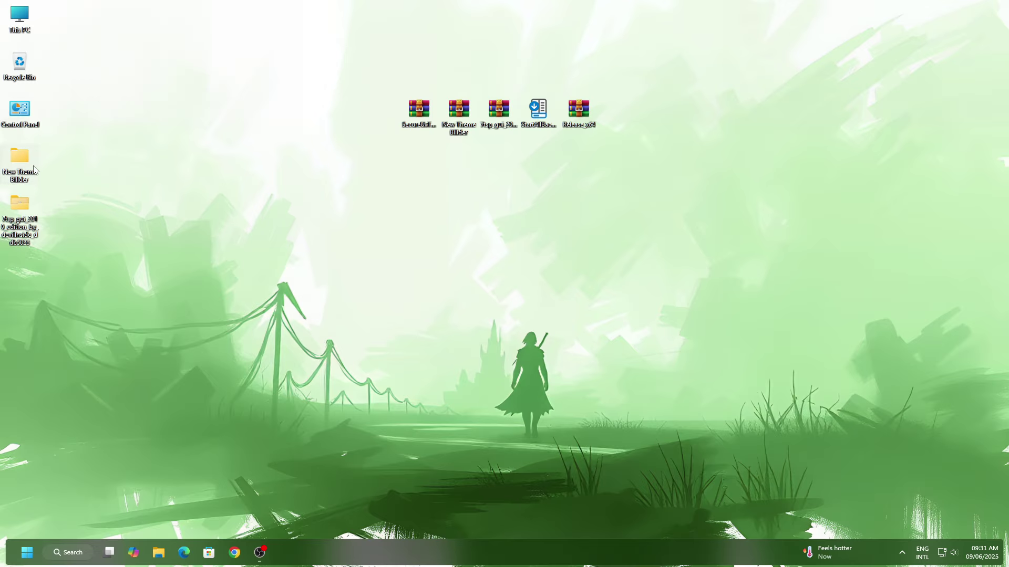
Step: Open the 7tsp folder inside the desktop's New Theme Billder folder
{"action": "right_click", "coordinate": [17, 166]}
{"action": "left_click", "coordinate": [42, 203]}
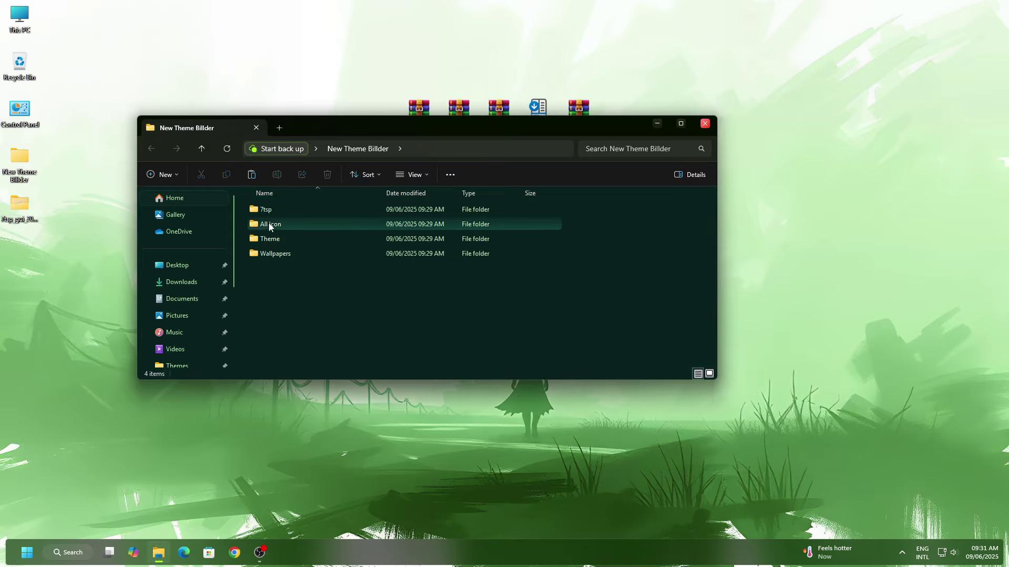
{"action": "right_click", "coordinate": [277, 212]}
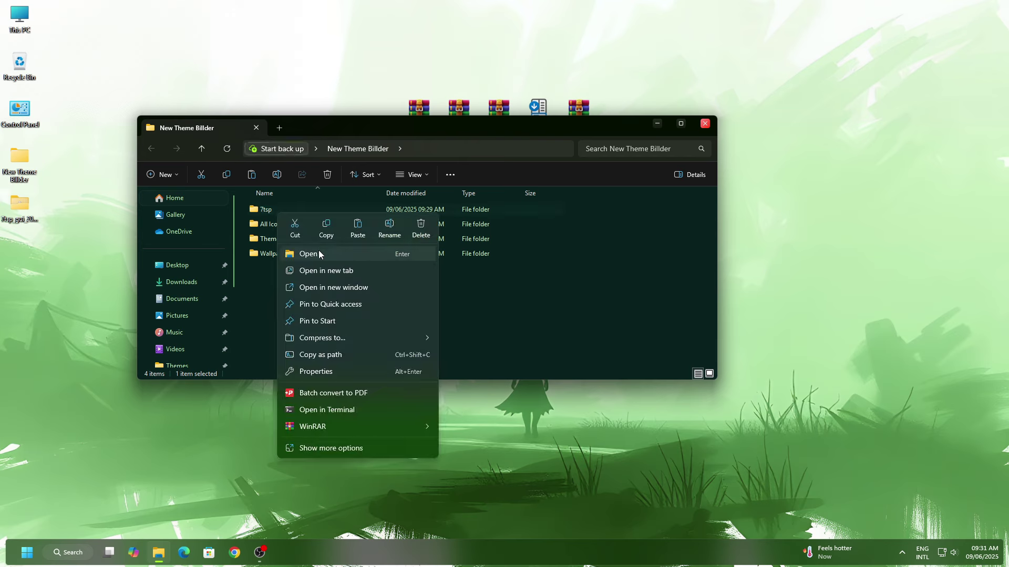
{"action": "left_click", "coordinate": [319, 255]}
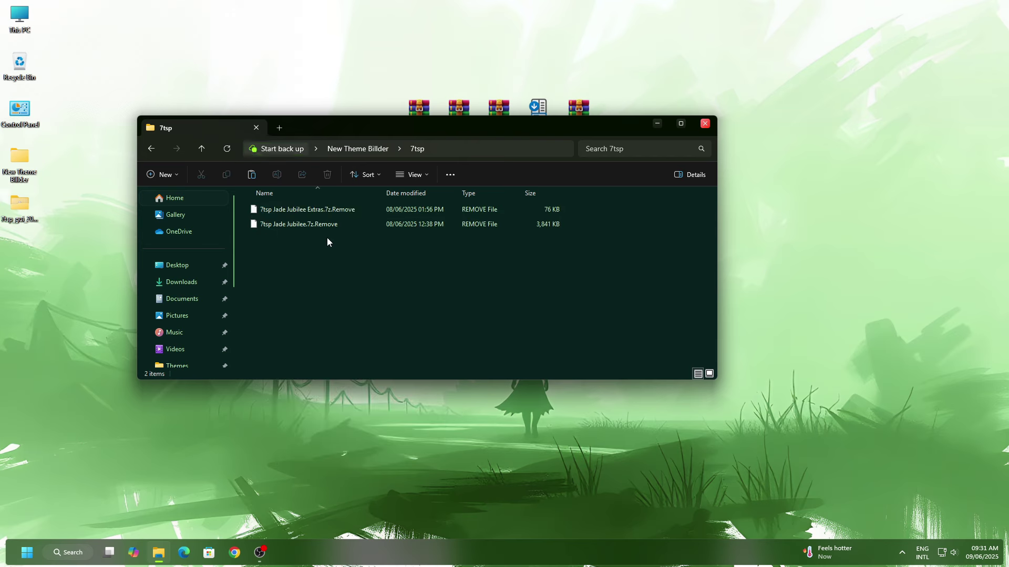
{"action": "right_click", "coordinate": [311, 222]}
{"action": "left_click", "coordinate": [390, 236]}
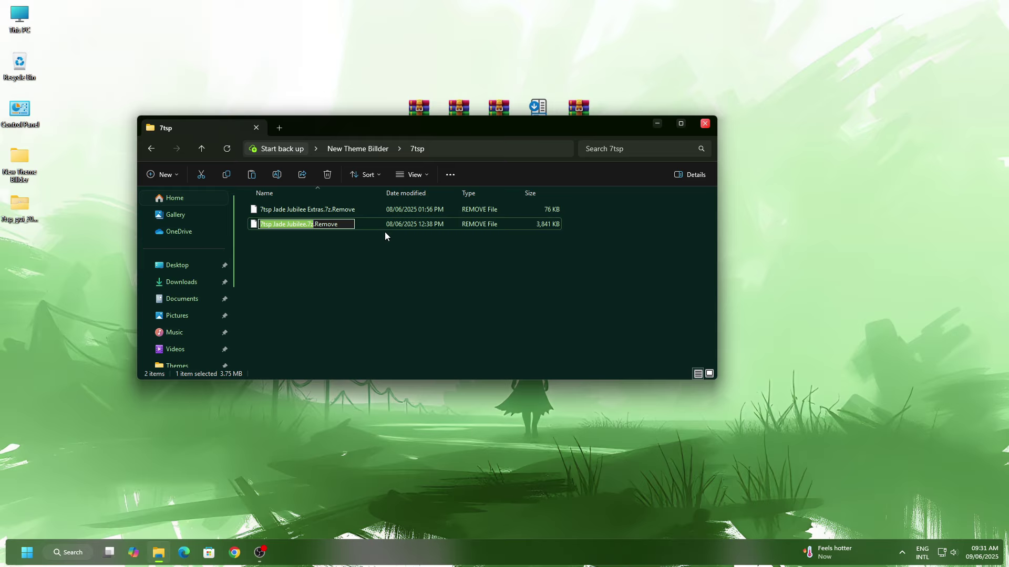
{"action": "left_click", "coordinate": [350, 225]}
{"action": "double_click", "coordinate": [350, 225]}
{"action": "left_click", "coordinate": [356, 227]}
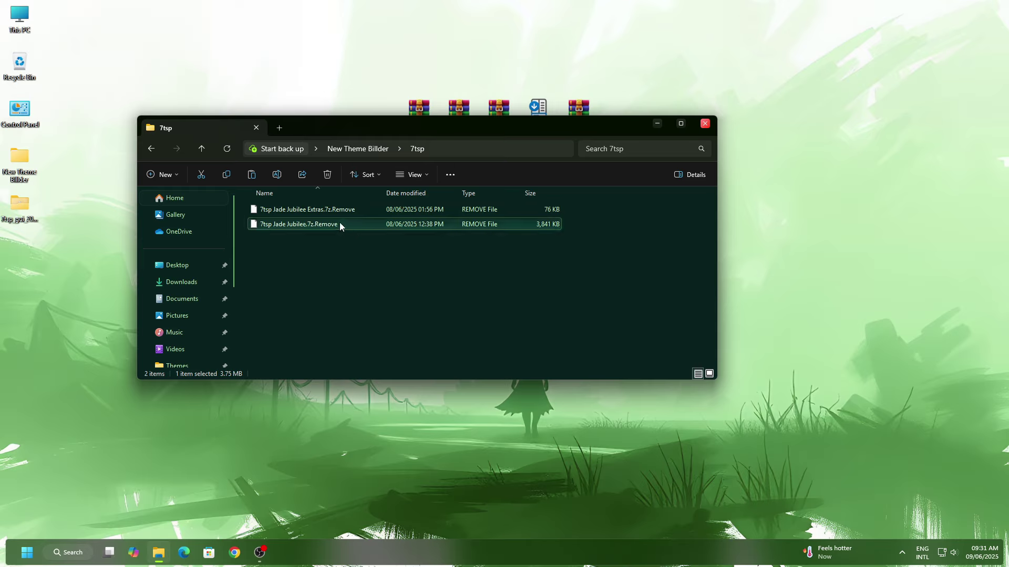
Step: Rename 7tsp Jade Jubilee.7z.Remove to 7tsp Jade Jubilee.7z, accept the extension change, and close the folder window
{"action": "right_click", "coordinate": [339, 225]}
{"action": "left_click", "coordinate": [418, 239]}
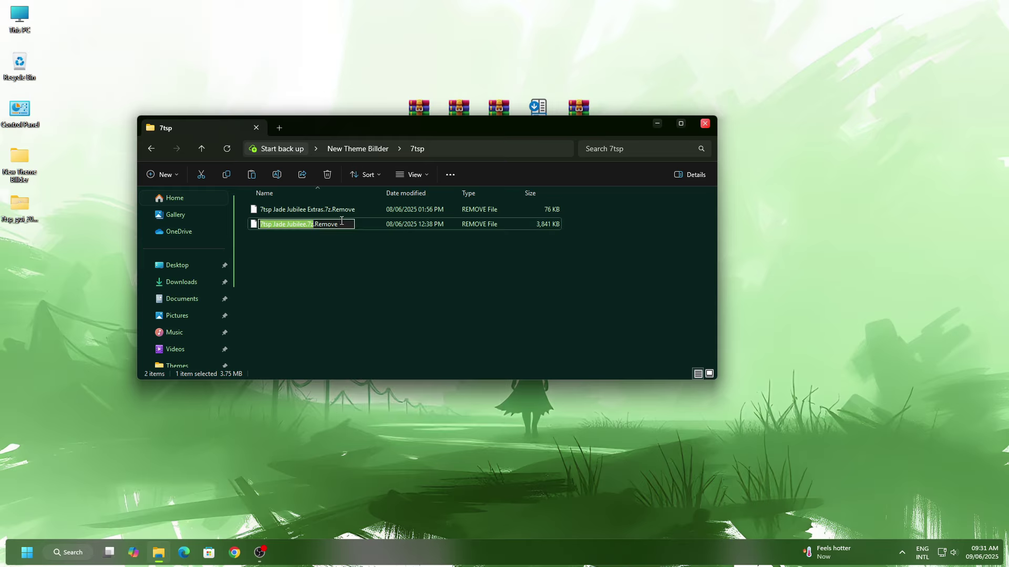
{"action": "left_click", "coordinate": [346, 223]}
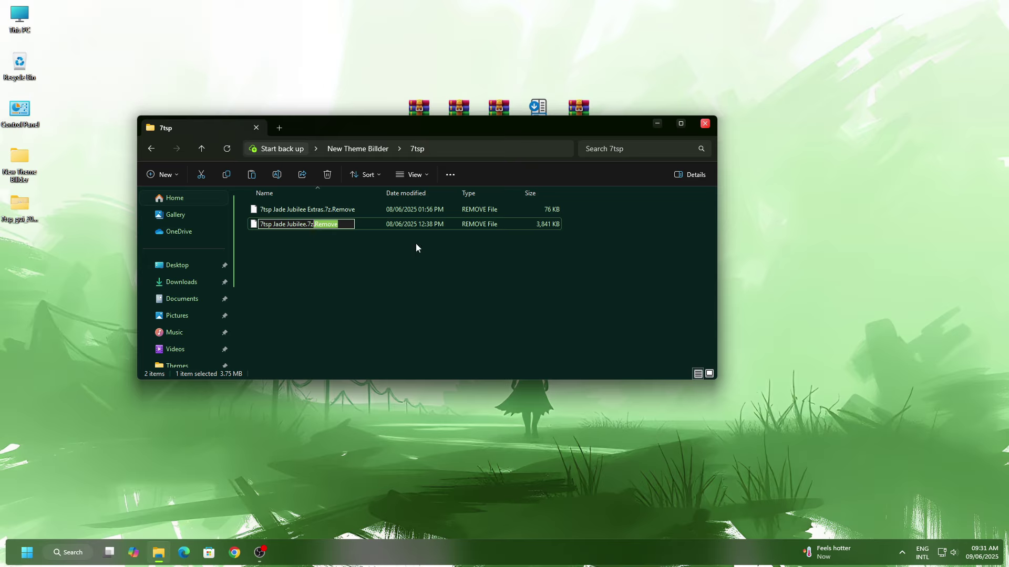
{"action": "key", "text": "BackSpace"}
{"action": "key", "text": "Return"}
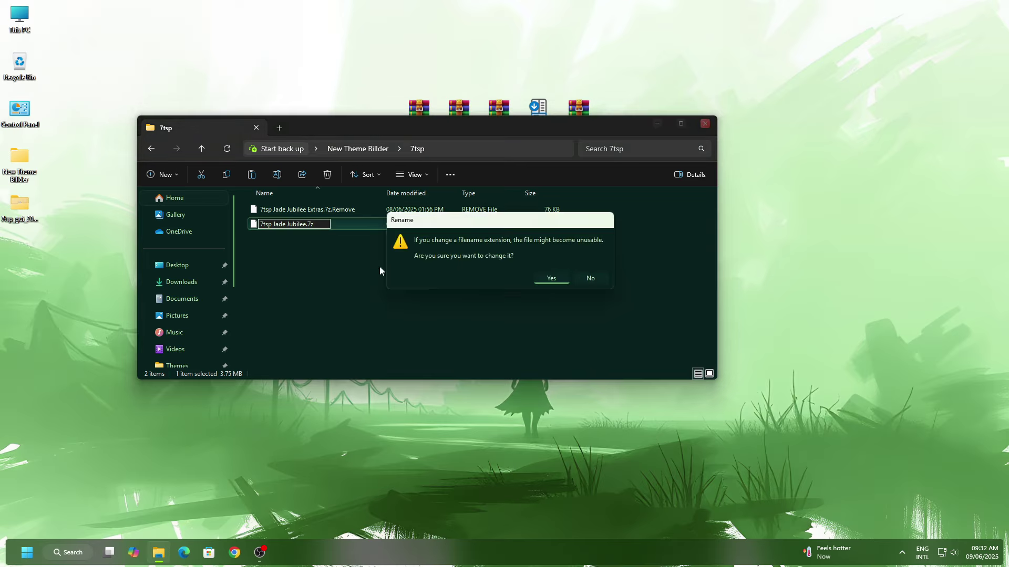
{"action": "left_click", "coordinate": [550, 284]}
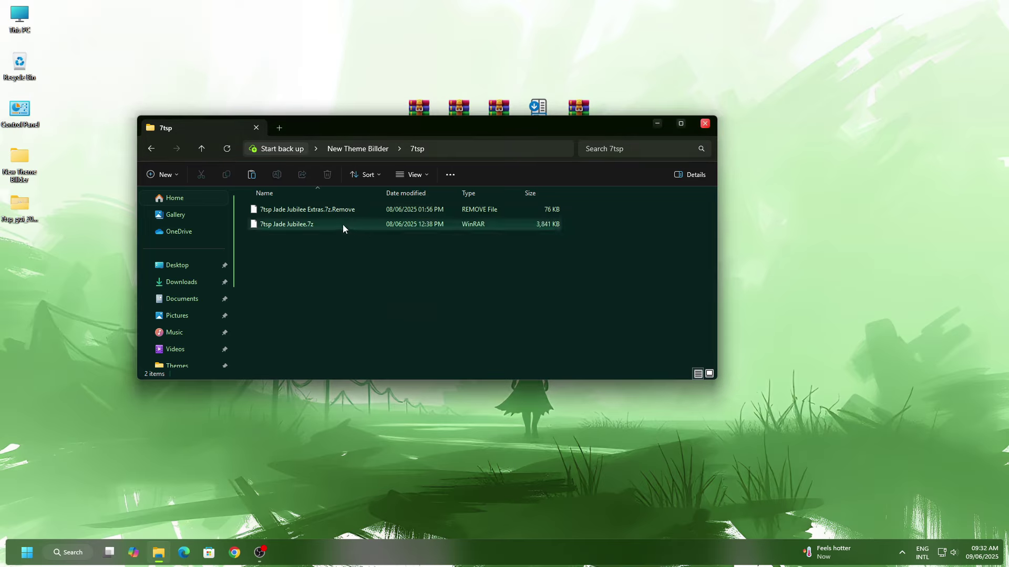
{"action": "left_click", "coordinate": [704, 124]}
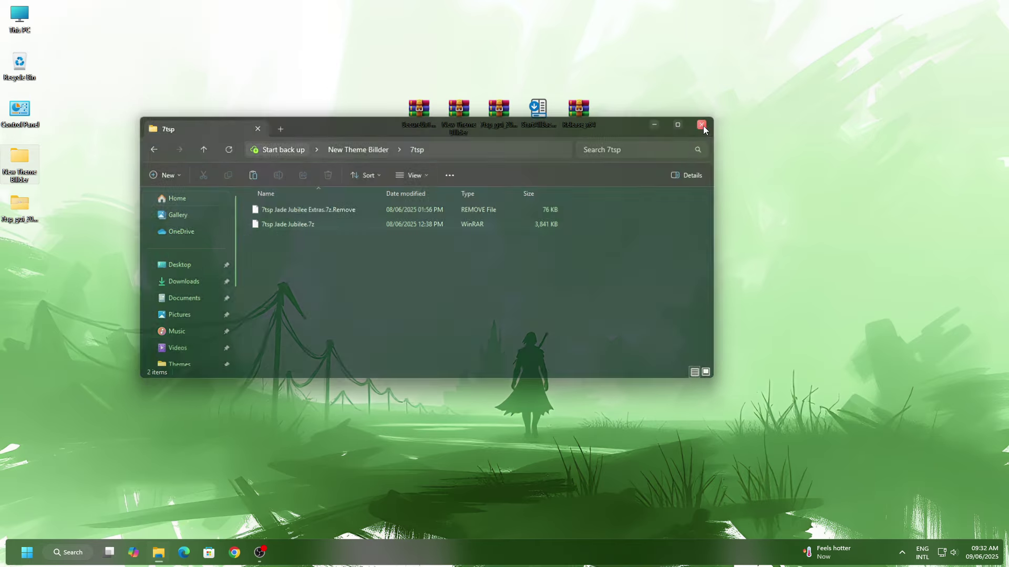
Step: Open the desktop's 7tsp_gui_2019 folder and run 7tsp GUI v0.6(2019) as administrator
{"action": "right_click", "coordinate": [24, 205]}
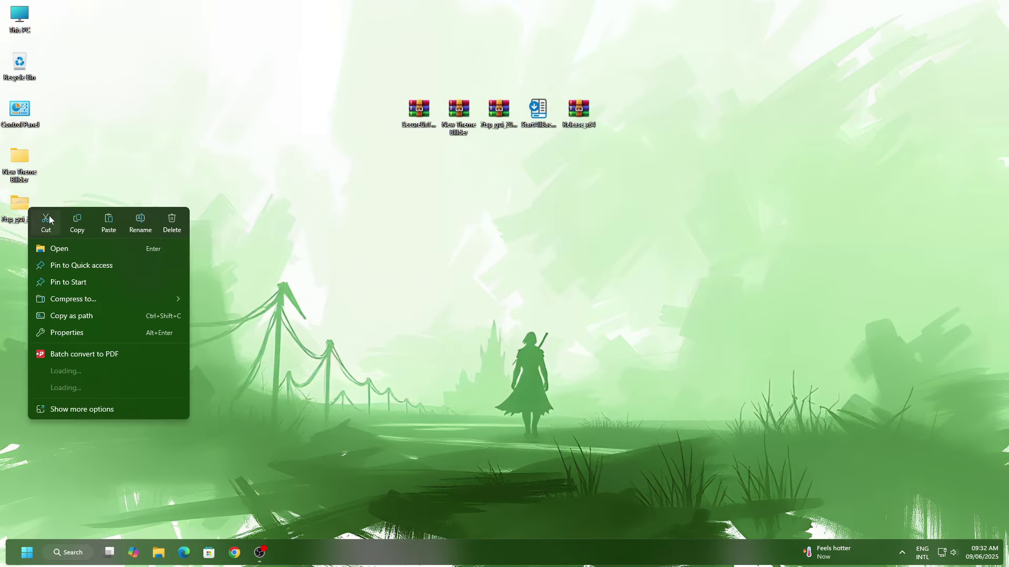
{"action": "left_click", "coordinate": [63, 241]}
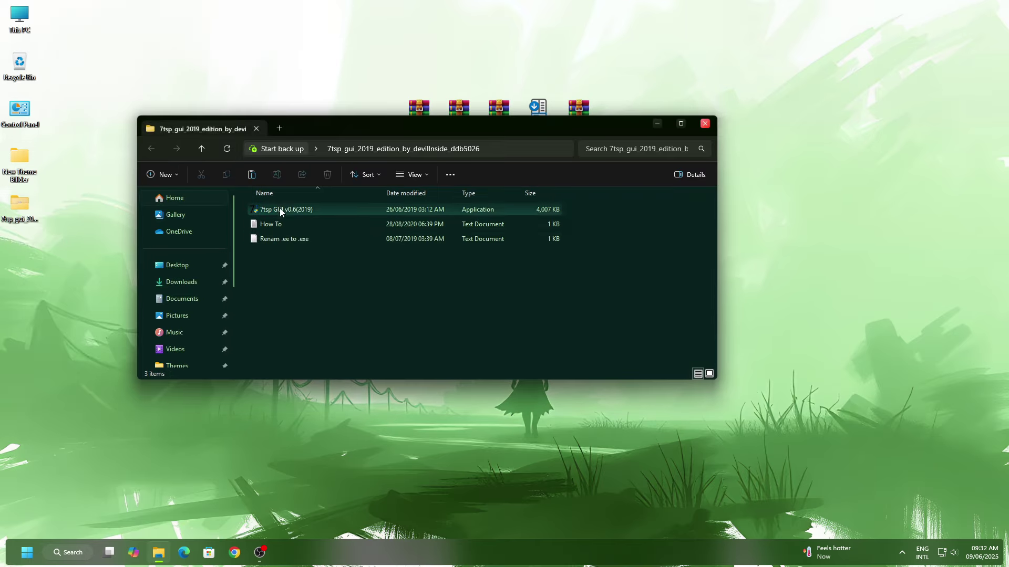
{"action": "left_click", "coordinate": [279, 209]}
{"action": "right_click", "coordinate": [279, 209]}
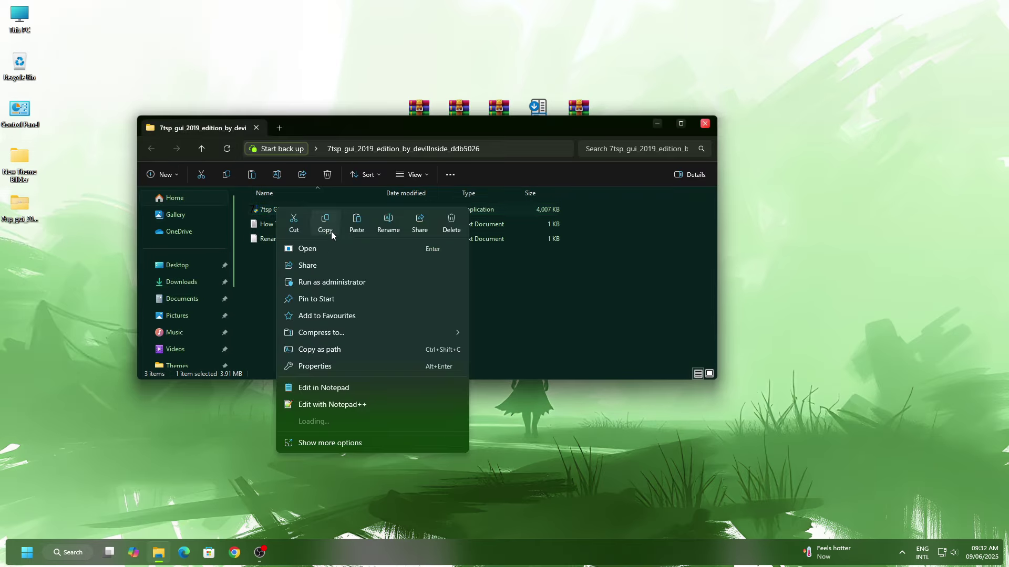
{"action": "left_click", "coordinate": [330, 278]}
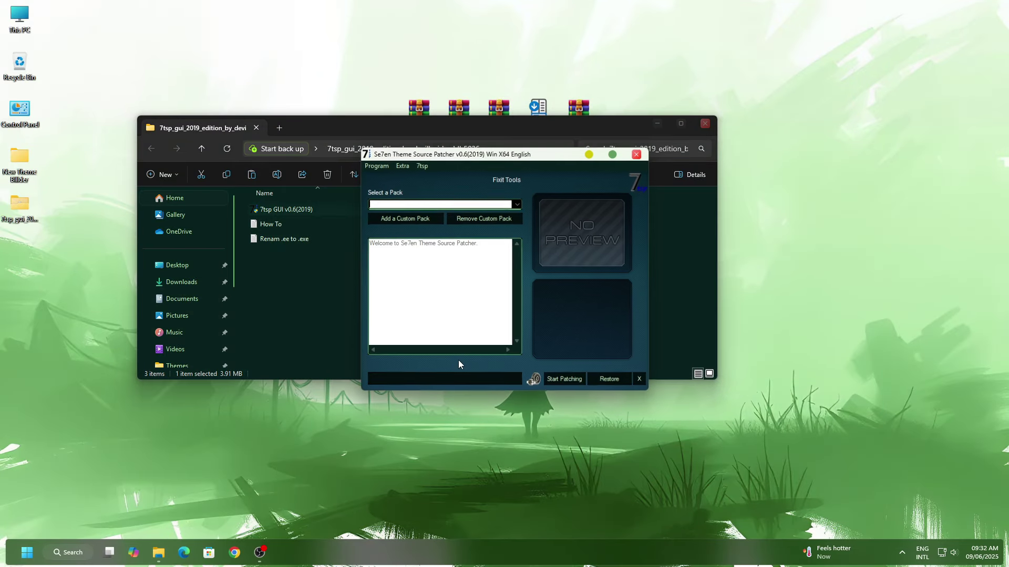
Step: Add 7tsp Jade Jubilee.7z from the desktop's New Theme Billder\7tsp folder as a custom pack and view its preview image
{"action": "left_click", "coordinate": [395, 217]}
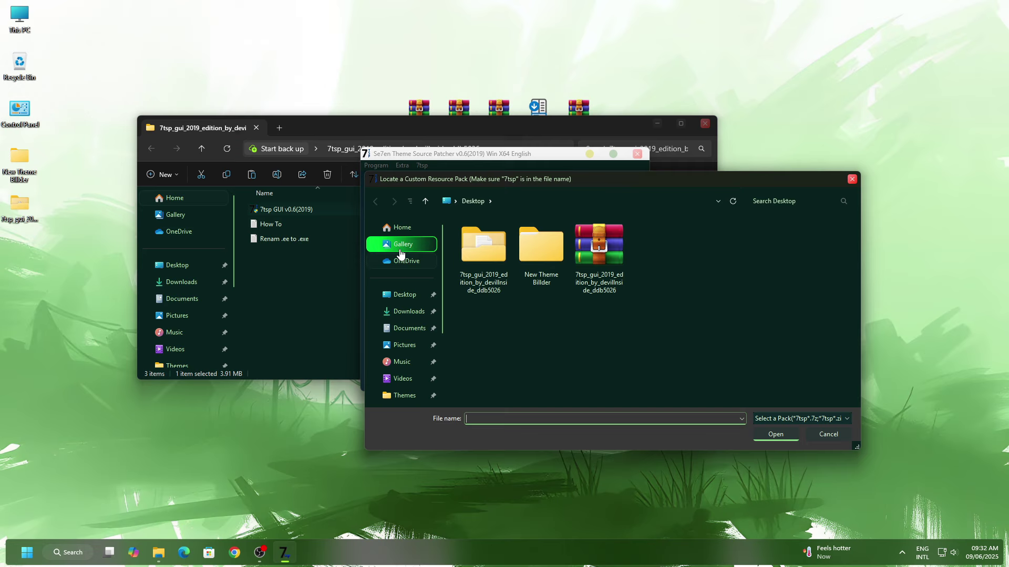
{"action": "left_click", "coordinate": [402, 304]}
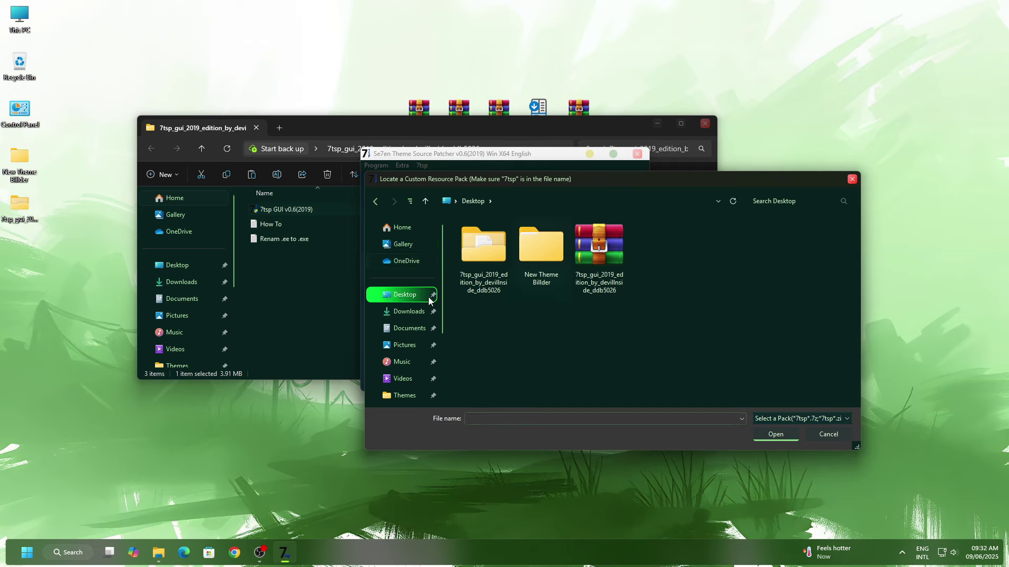
{"action": "right_click", "coordinate": [532, 258]}
{"action": "left_click", "coordinate": [547, 278]}
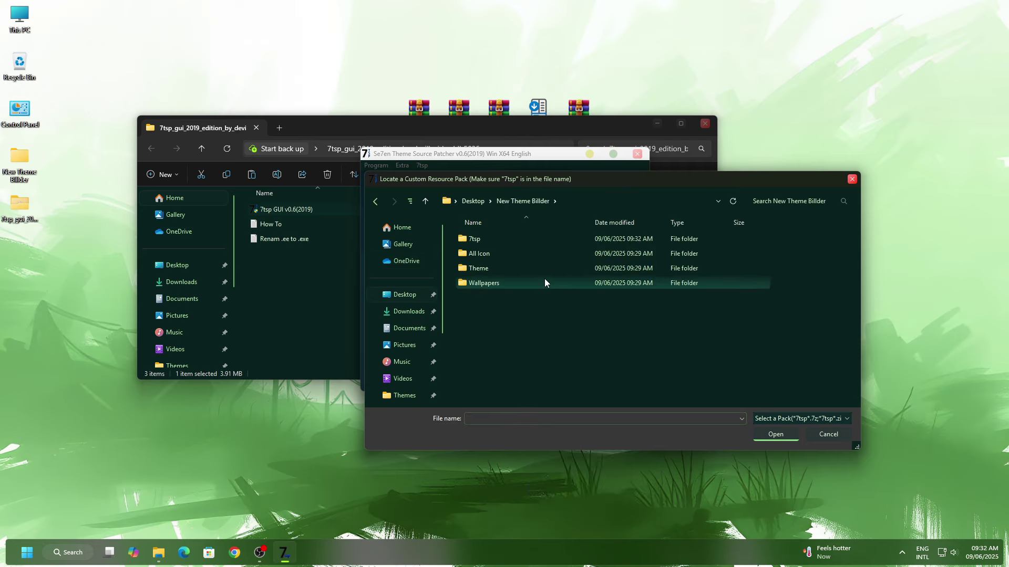
{"action": "right_click", "coordinate": [471, 240]}
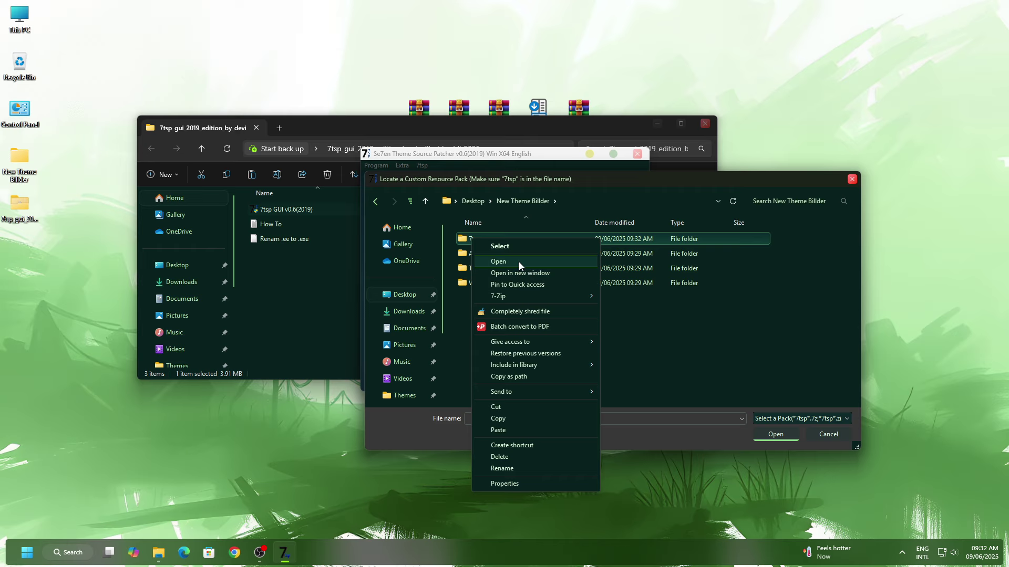
{"action": "left_click", "coordinate": [518, 261]}
{"action": "left_click", "coordinate": [509, 239]}
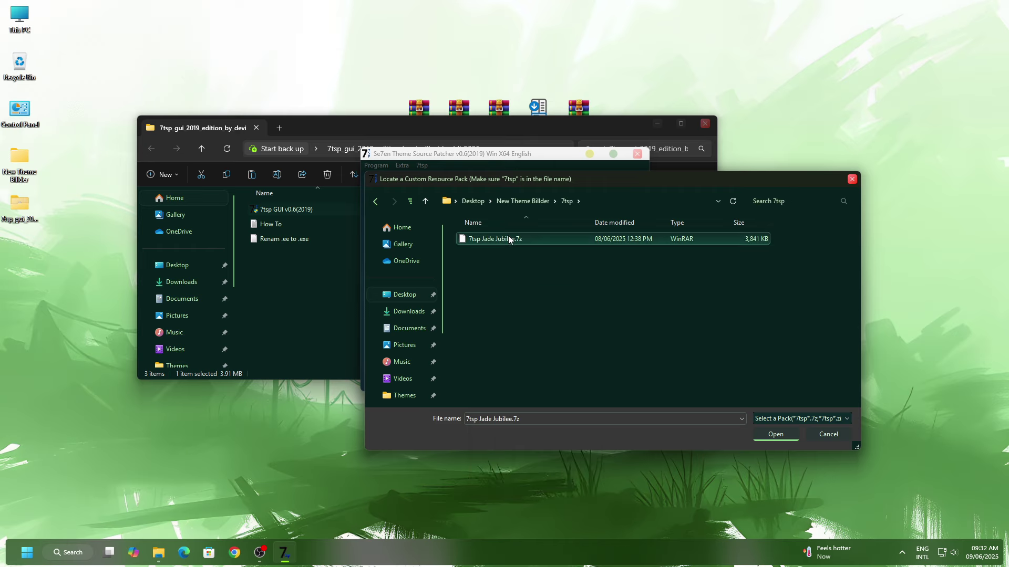
{"action": "left_click", "coordinate": [777, 434]}
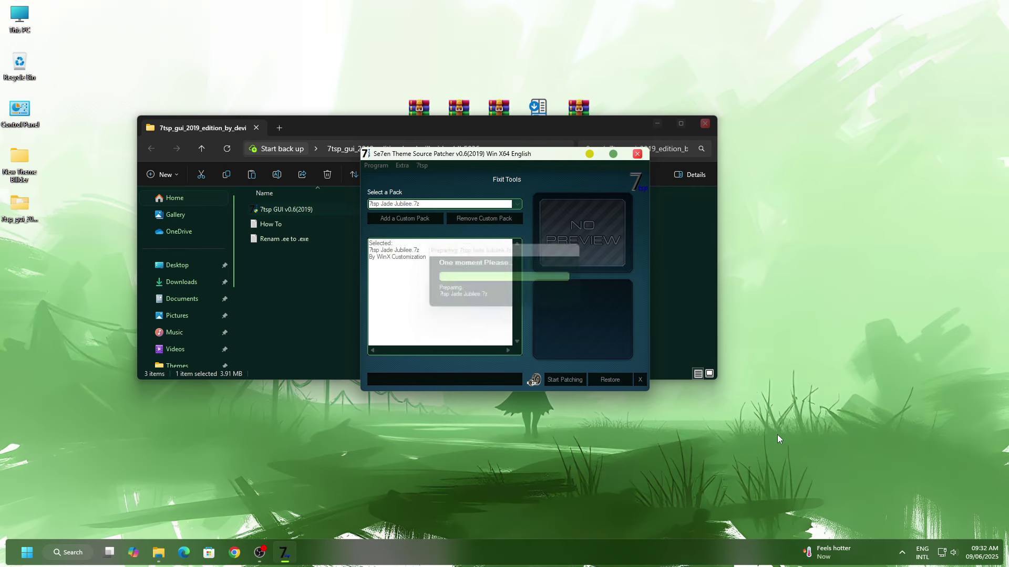
{"action": "left_click", "coordinate": [585, 270]}
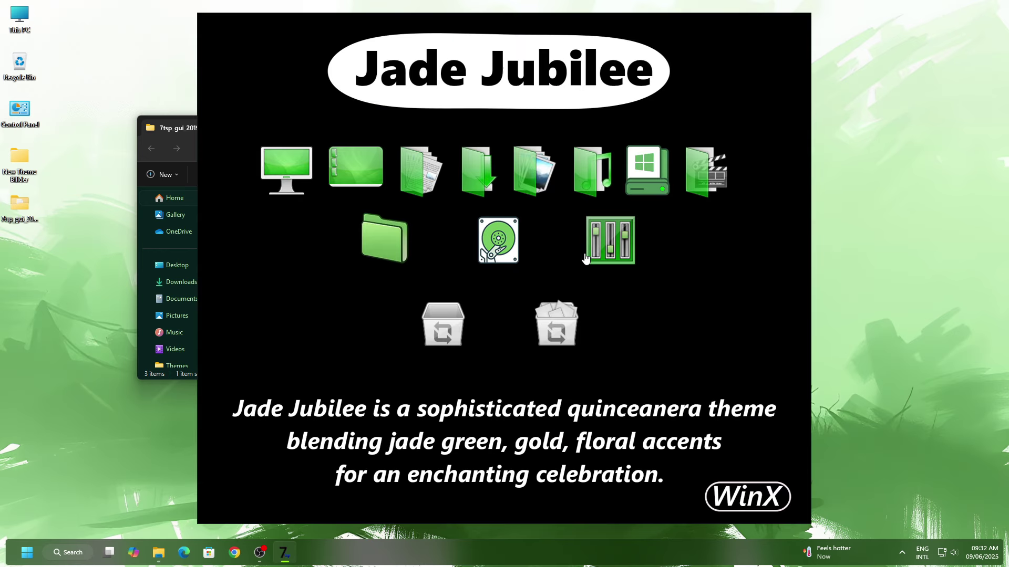
{"action": "left_click", "coordinate": [704, 313]}
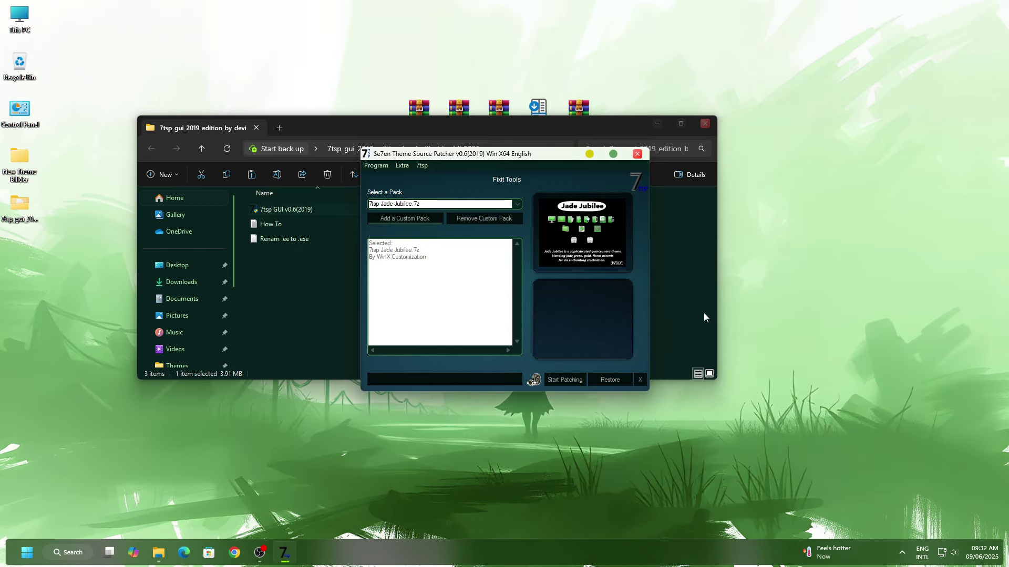
Step: Patch the system with the 7tsp Jade Jubilee.7z pack, reboot the PC, and dismiss the notice shown after restarting
{"action": "left_click", "coordinate": [563, 380]}
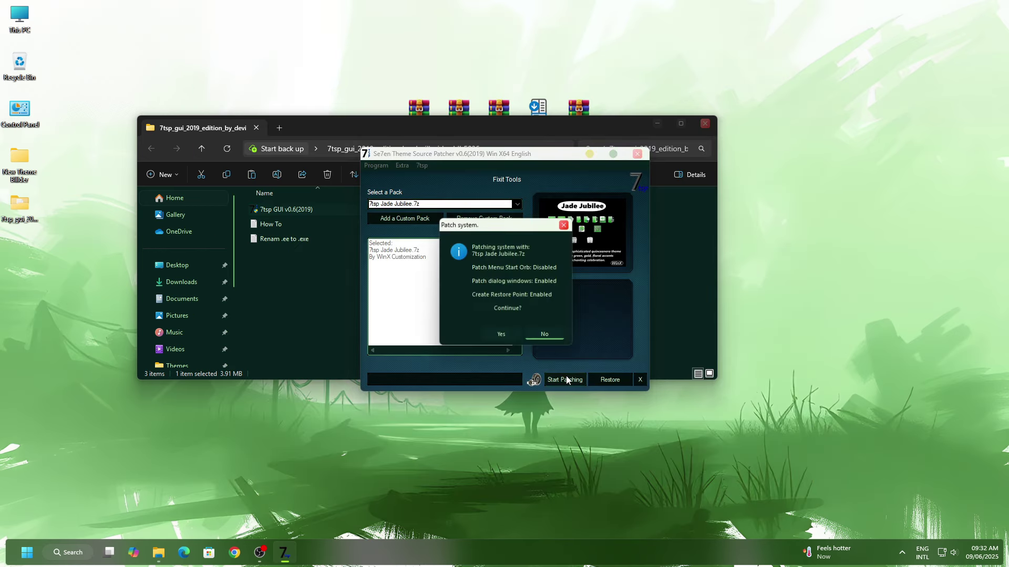
{"action": "left_click", "coordinate": [503, 338]}
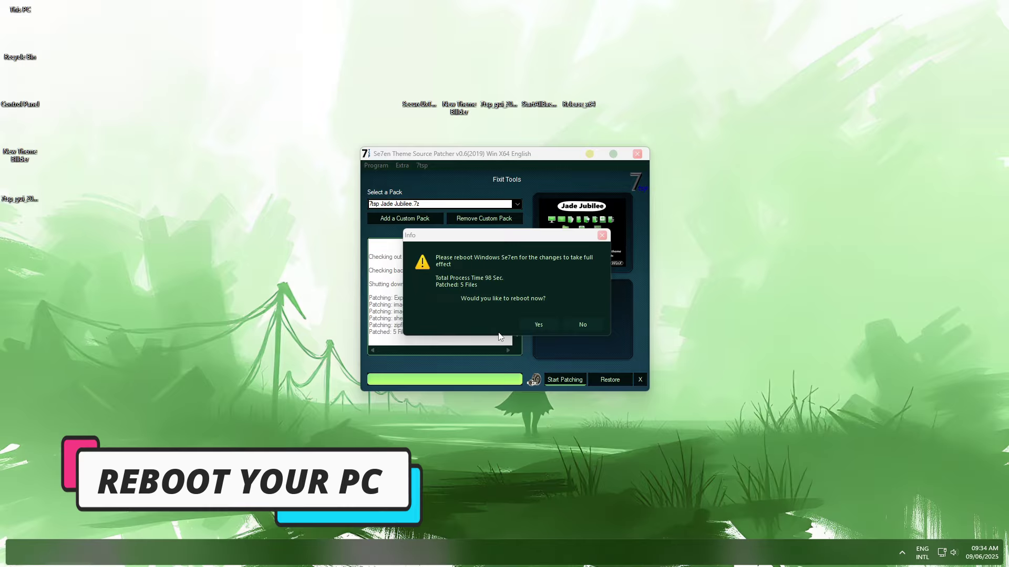
{"action": "left_click", "coordinate": [544, 326]}
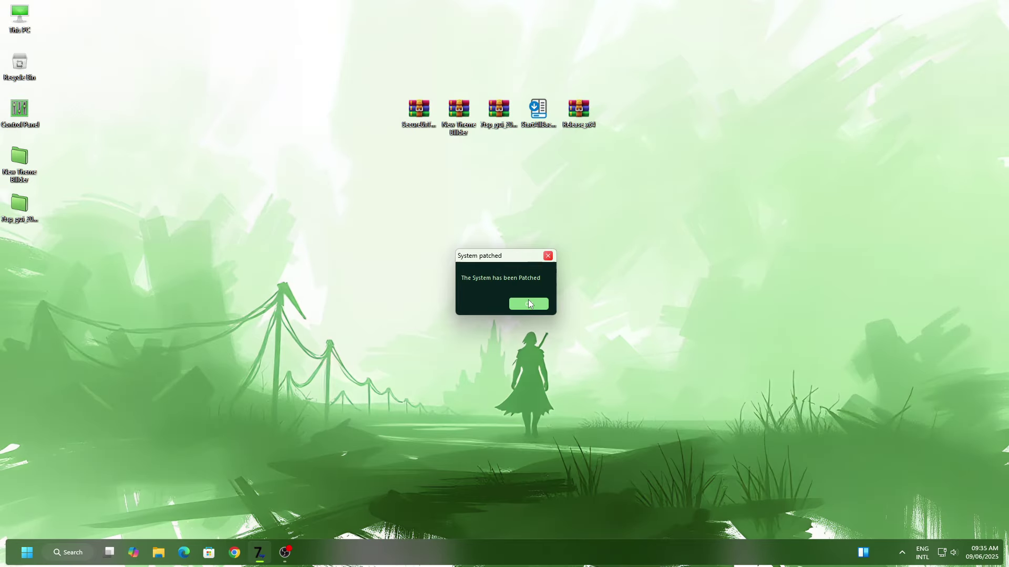
{"action": "left_click", "coordinate": [530, 305]}
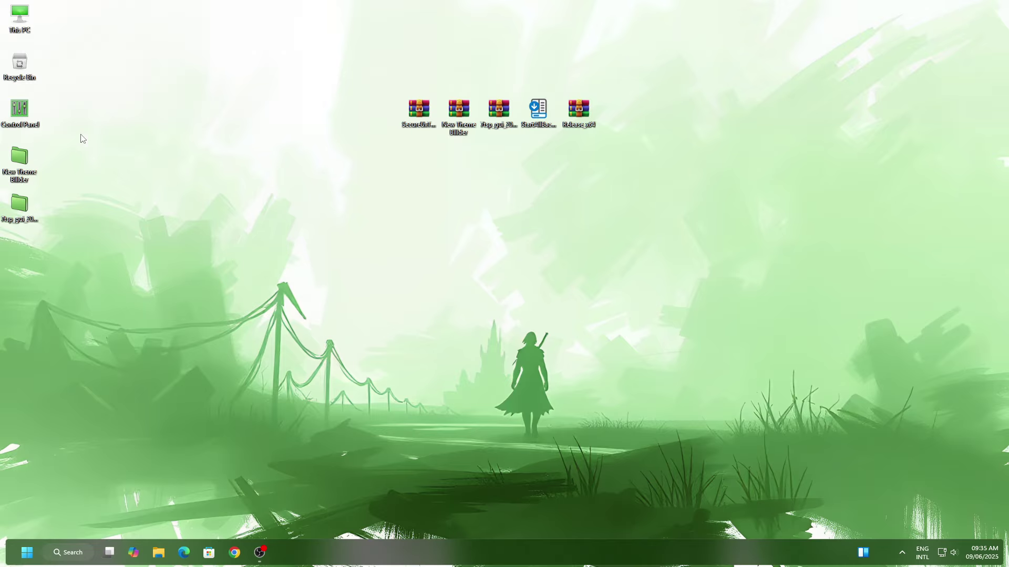
Step: Open This PC from the desktop, move its window, and open Windows Drive (C:) to check the patched icons
{"action": "right_click", "coordinate": [29, 35]}
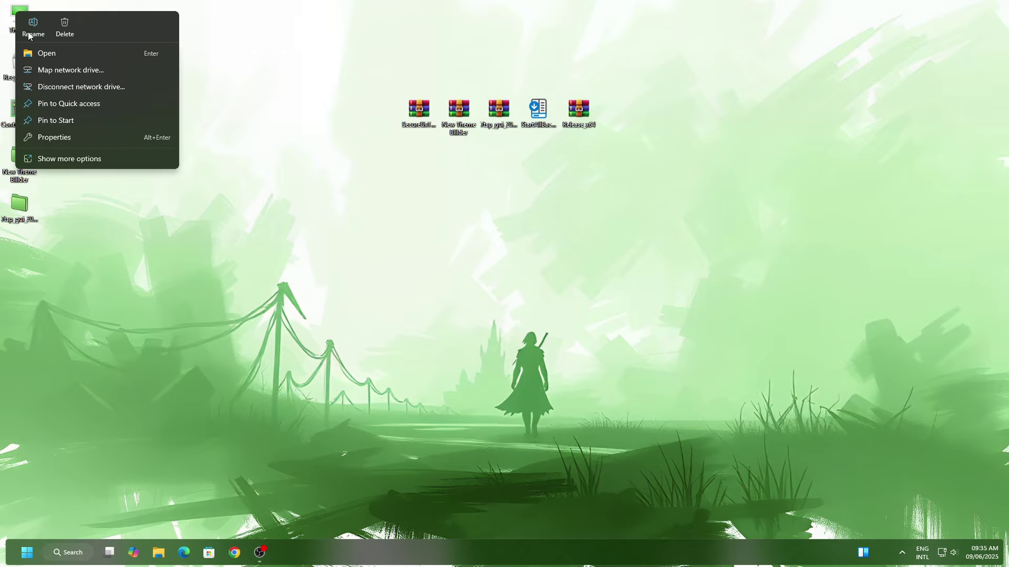
{"action": "left_click", "coordinate": [40, 53]}
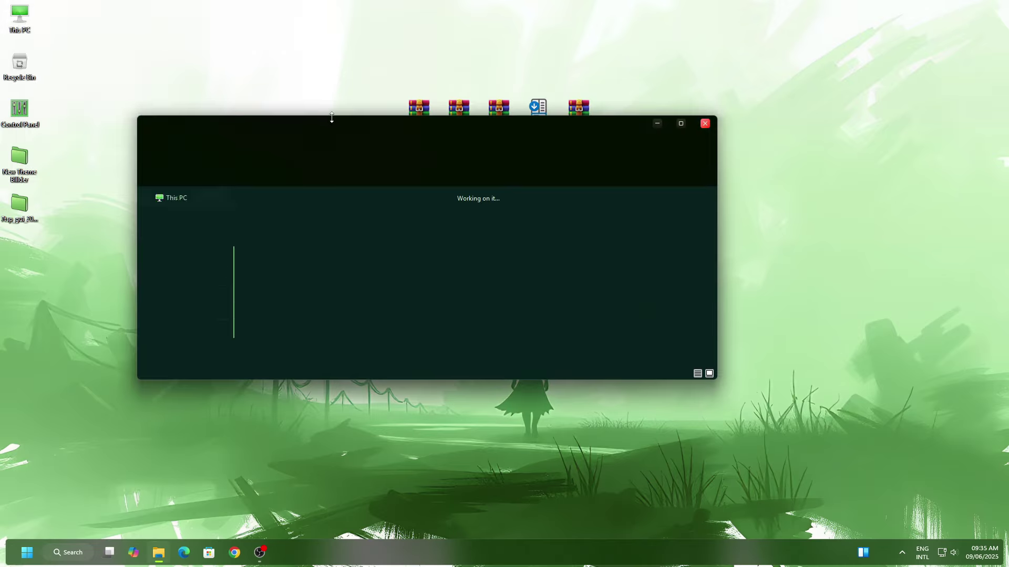
{"action": "left_click_drag", "start_coordinate": [337, 124], "coordinate": [383, 117]}
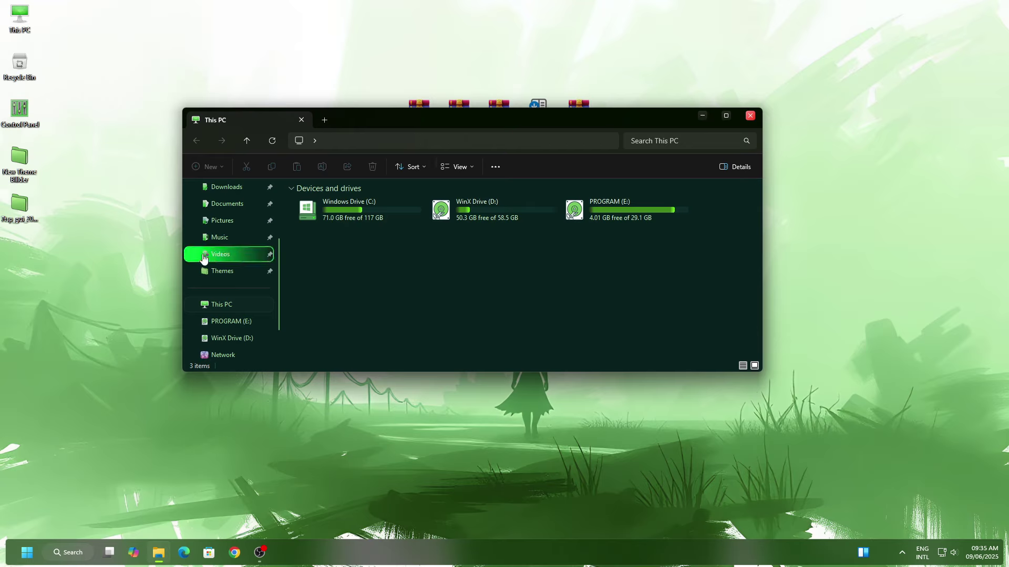
{"action": "right_click", "coordinate": [353, 220]}
{"action": "left_click", "coordinate": [515, 227]}
{"action": "key", "text": "Return"}
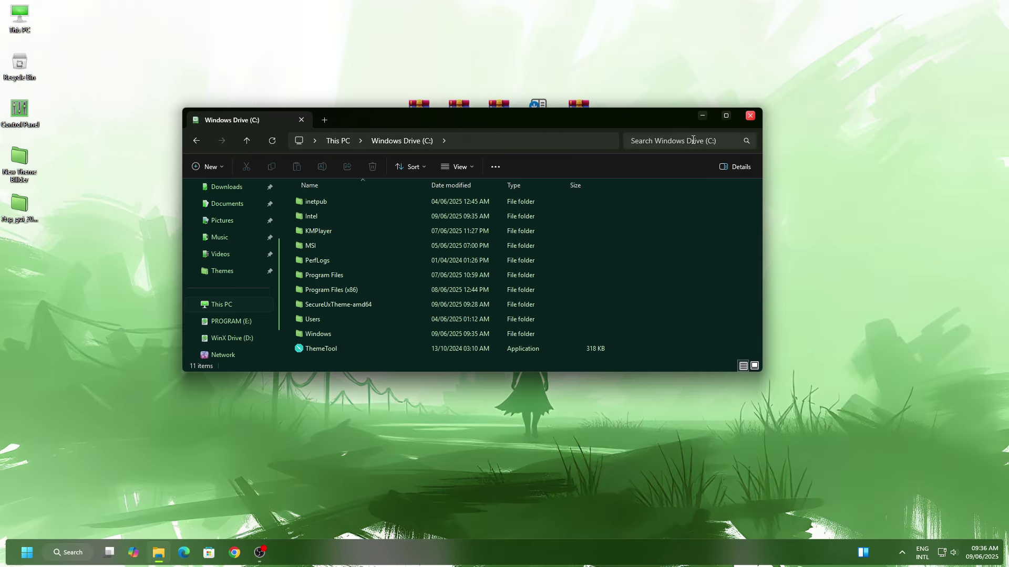
Step: Examine the C: drive's folders as large icons in a maximized window, switch back to Details view, and close the window
{"action": "left_click", "coordinate": [726, 117]}
{"action": "right_click", "coordinate": [649, 133]}
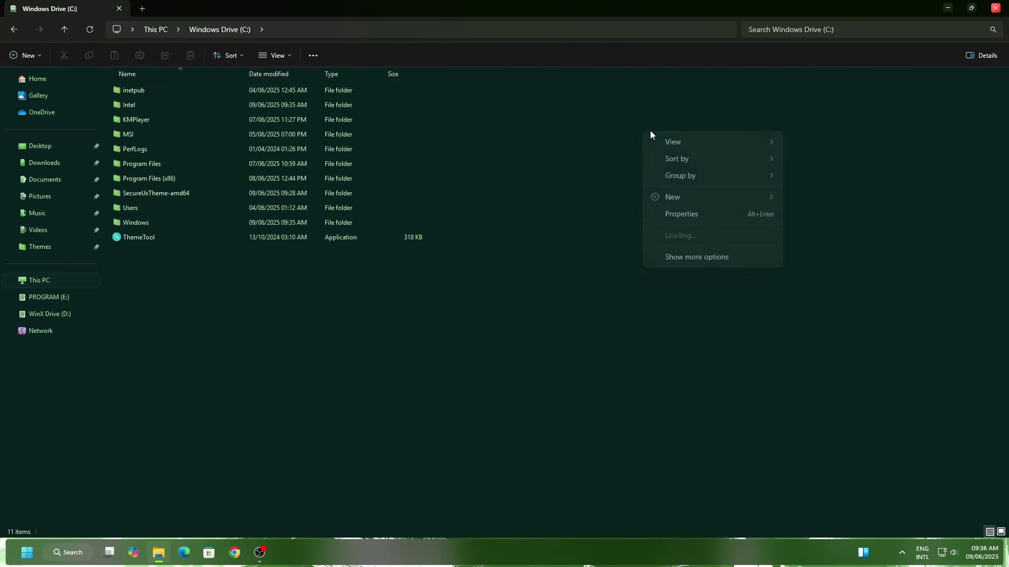
{"action": "mouse_move", "coordinate": [695, 140]}
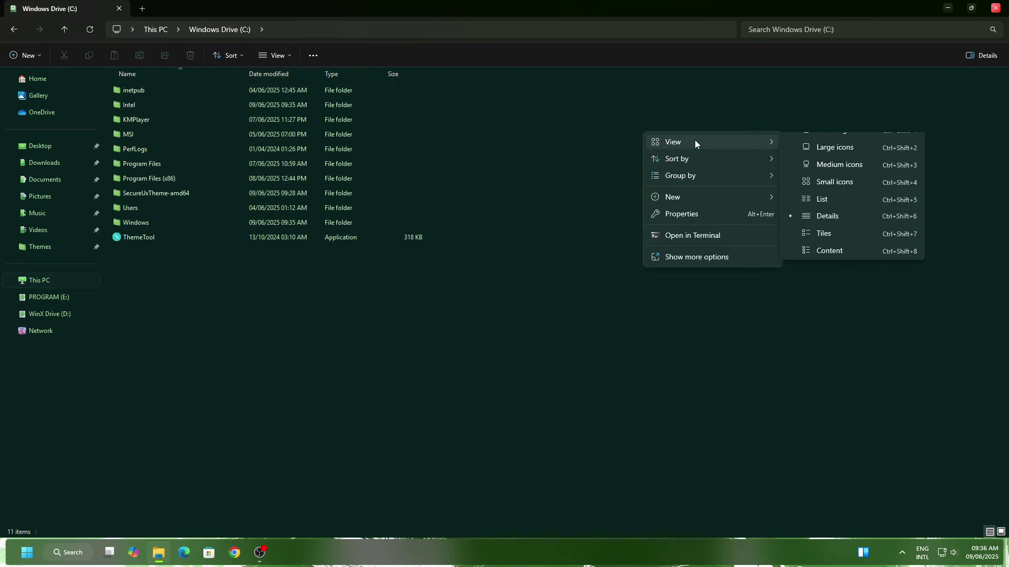
{"action": "left_click", "coordinate": [809, 163]}
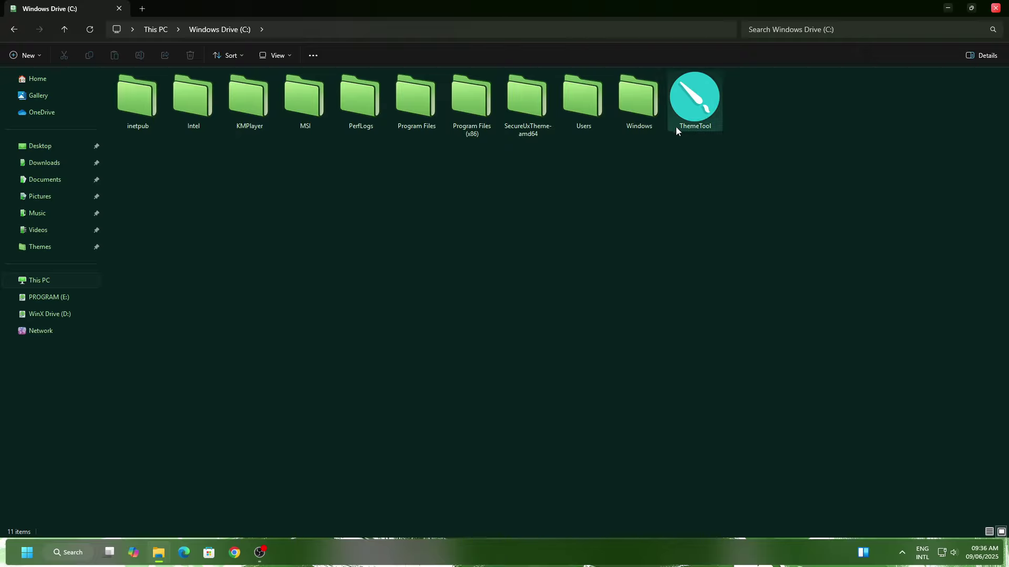
{"action": "scroll", "coordinate": [431, 275], "scroll_direction": "up", "scroll_amount": 1}
{"action": "scroll", "coordinate": [431, 279], "scroll_direction": "down", "scroll_amount": 1}
{"action": "right_click", "coordinate": [431, 279]}
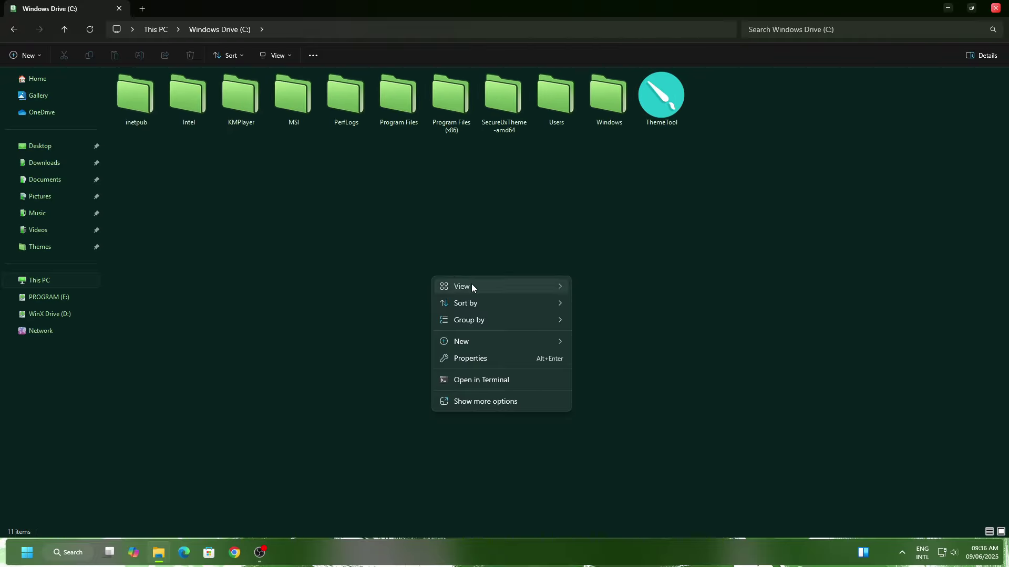
{"action": "mouse_move", "coordinate": [471, 287]}
{"action": "left_click", "coordinate": [615, 375]}
{"action": "left_click_drag", "start_coordinate": [635, 11], "coordinate": [470, 95]}
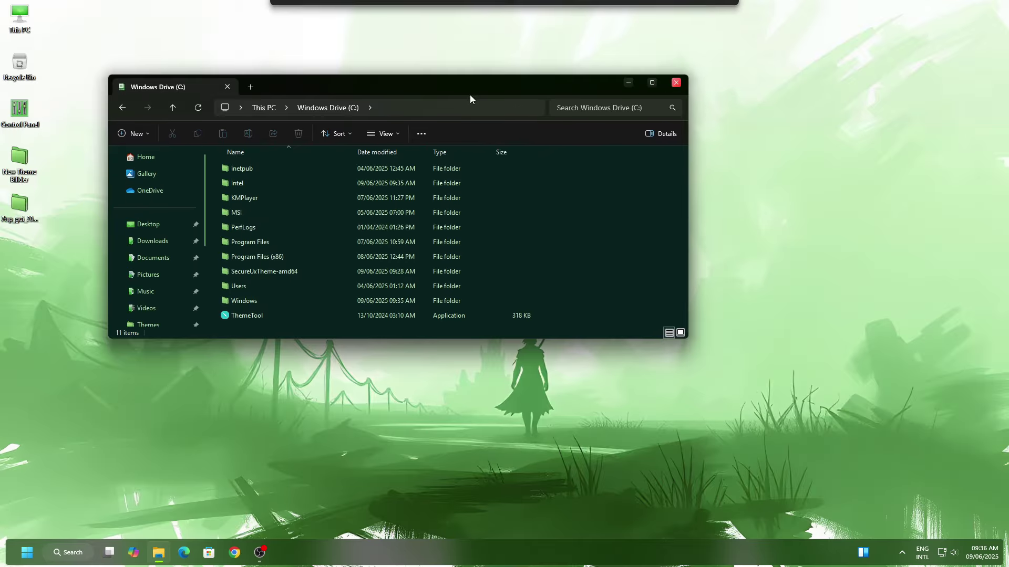
{"action": "left_click", "coordinate": [676, 84]}
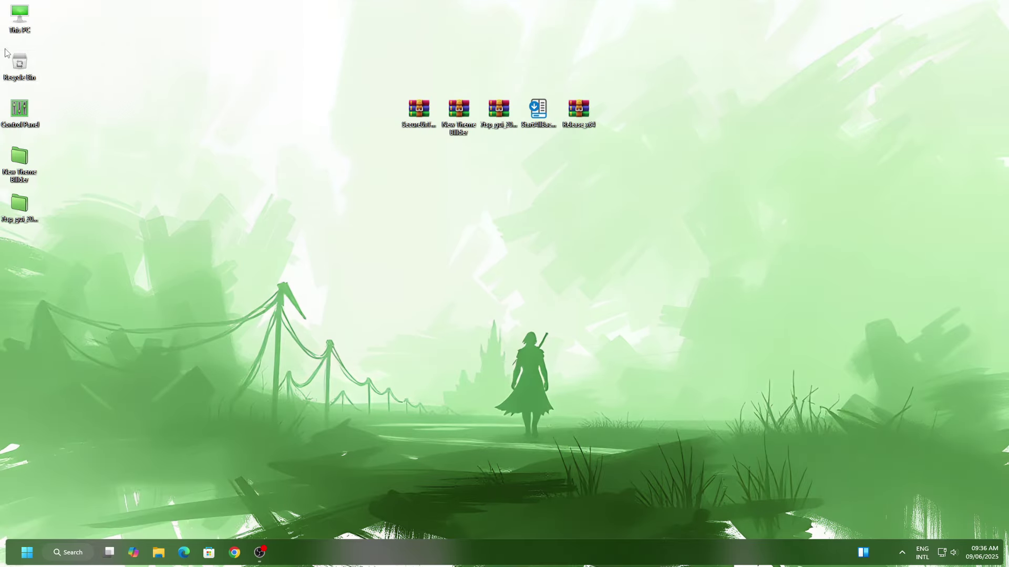
Step: Open Control Panel from the desktop, check the Hardware and Sound page's appearance, and close the window
{"action": "double_click", "coordinate": [21, 112]}
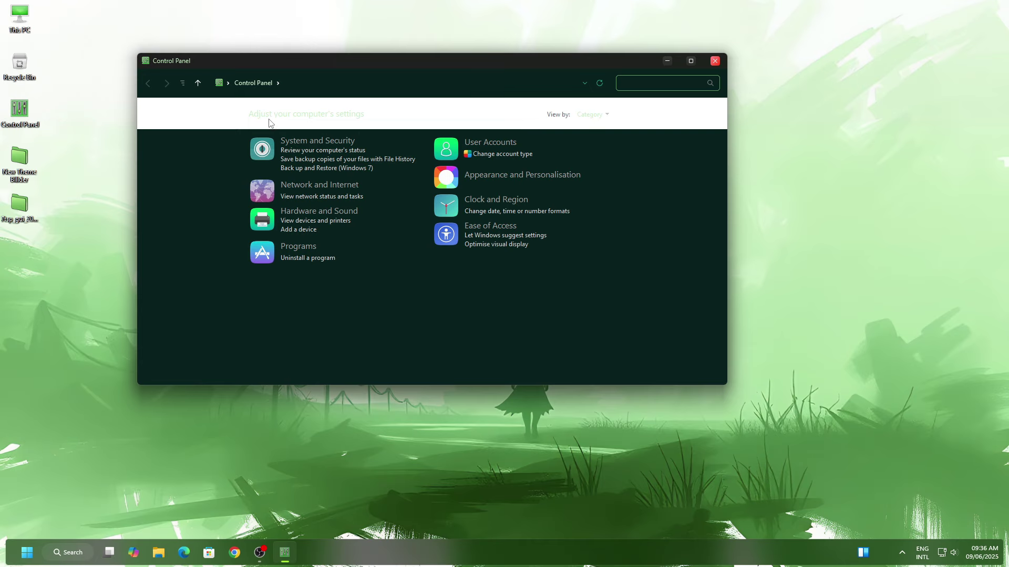
{"action": "left_click", "coordinate": [295, 214]}
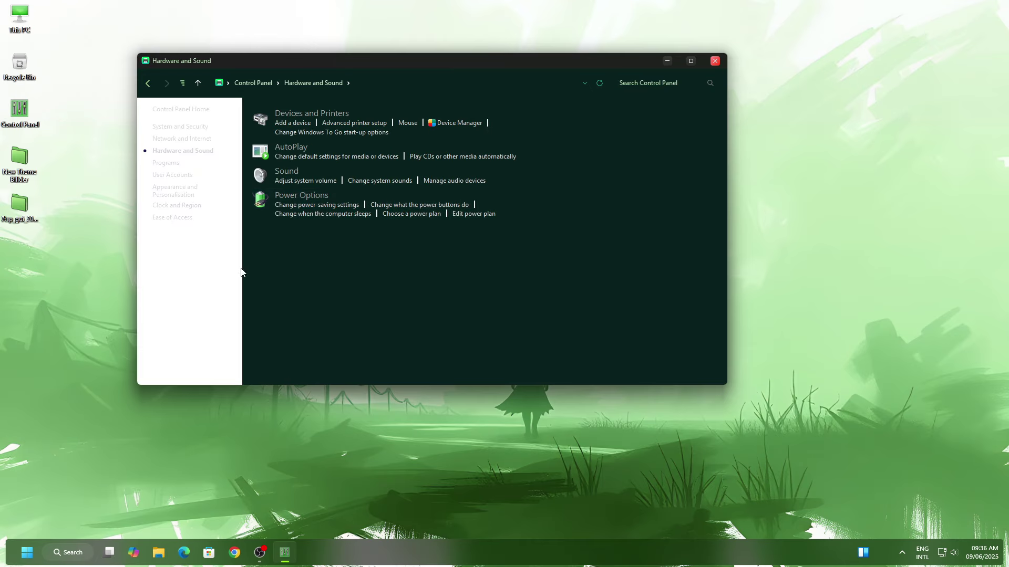
{"action": "left_click", "coordinate": [715, 61]}
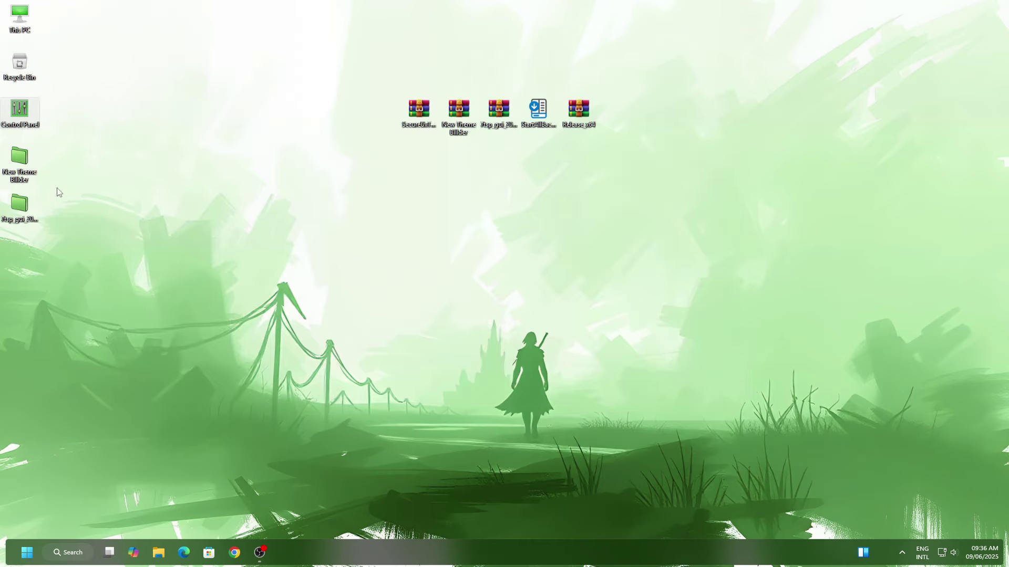
Step: Rename 7tsp Jade Jubilee Extras.7z.Remove in the desktop's New Theme Billder\7tsp folder to 7tsp Jade Jubilee Extras.7z
{"action": "left_click", "coordinate": [22, 170]}
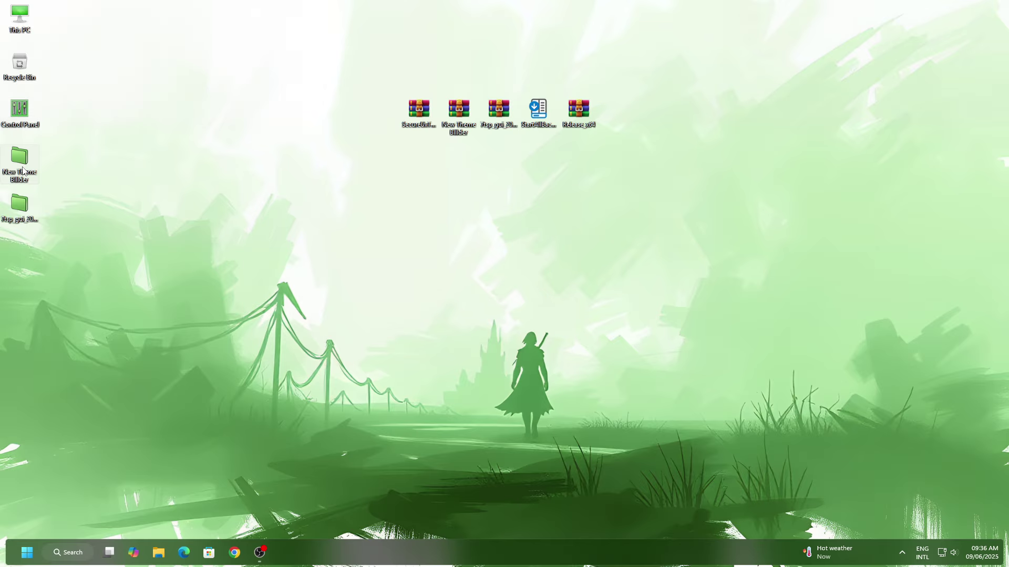
{"action": "right_click", "coordinate": [22, 170]}
{"action": "left_click", "coordinate": [67, 209]}
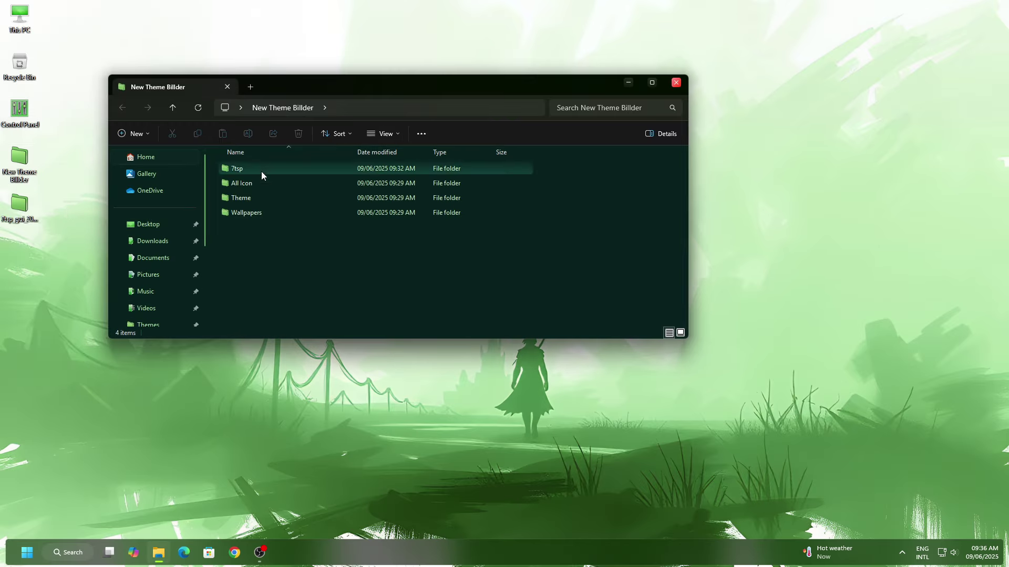
{"action": "left_click", "coordinate": [239, 168]}
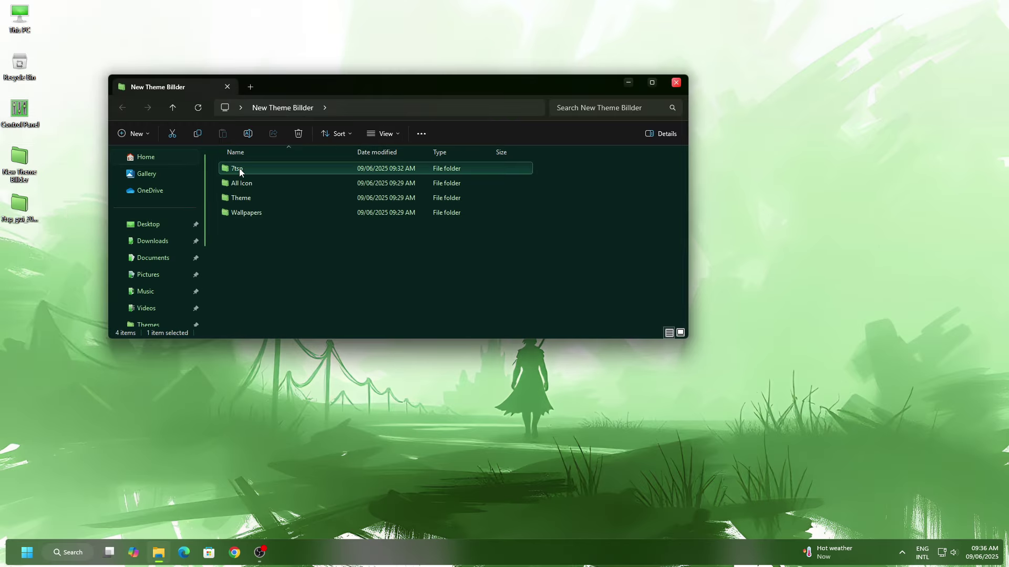
{"action": "right_click", "coordinate": [254, 170]}
{"action": "left_click", "coordinate": [266, 205]}
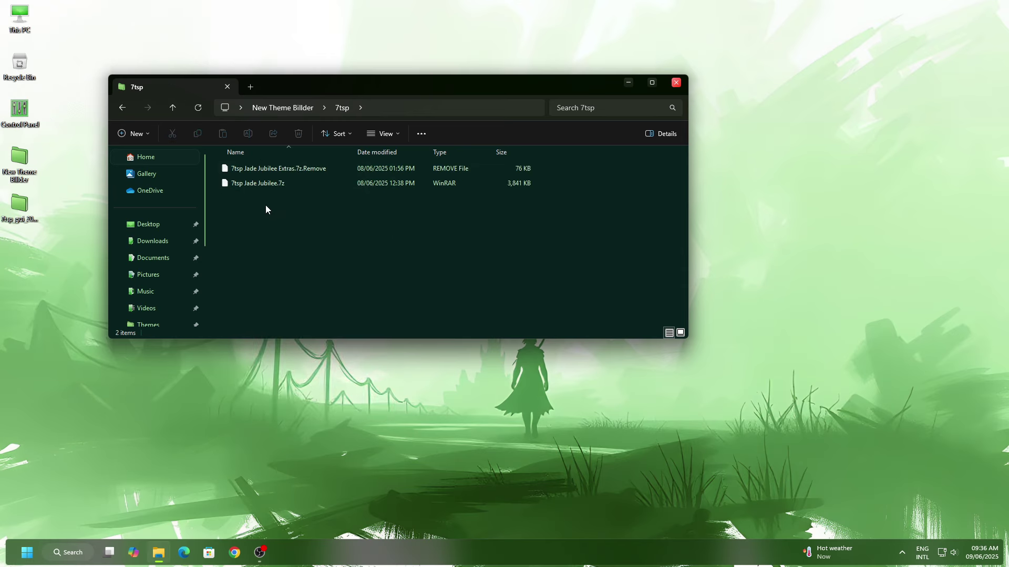
{"action": "right_click", "coordinate": [307, 172]}
{"action": "left_click", "coordinate": [385, 187]}
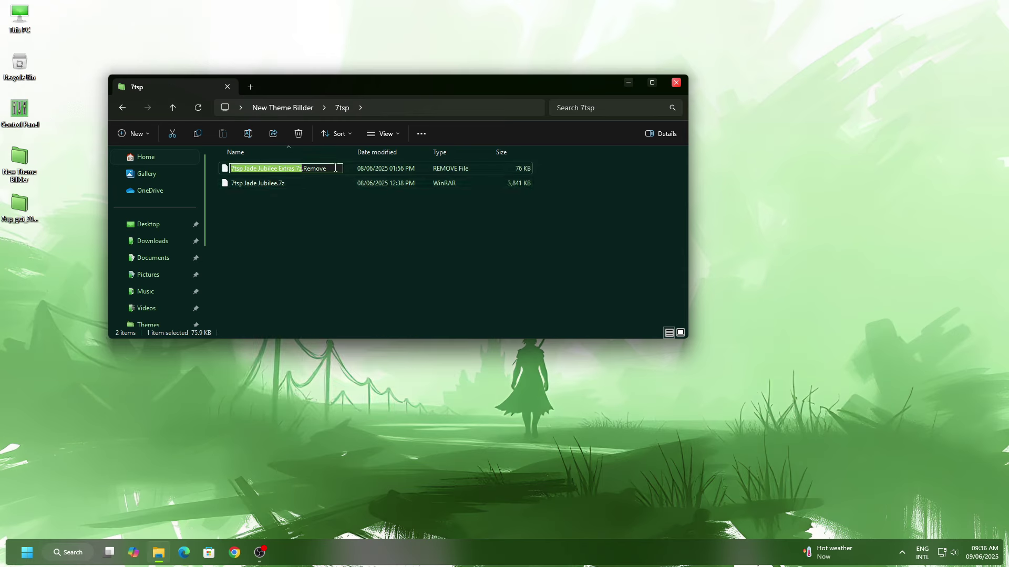
{"action": "left_click_drag", "start_coordinate": [327, 169], "coordinate": [311, 172]}
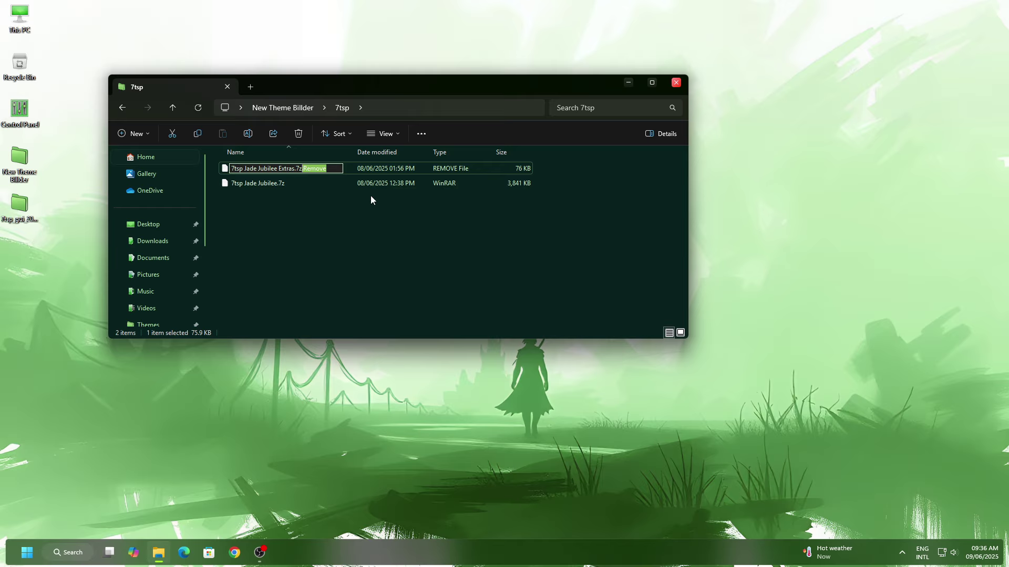
{"action": "key", "text": "BackSpace"}
{"action": "key", "text": "Return"}
{"action": "left_click", "coordinate": [542, 280]}
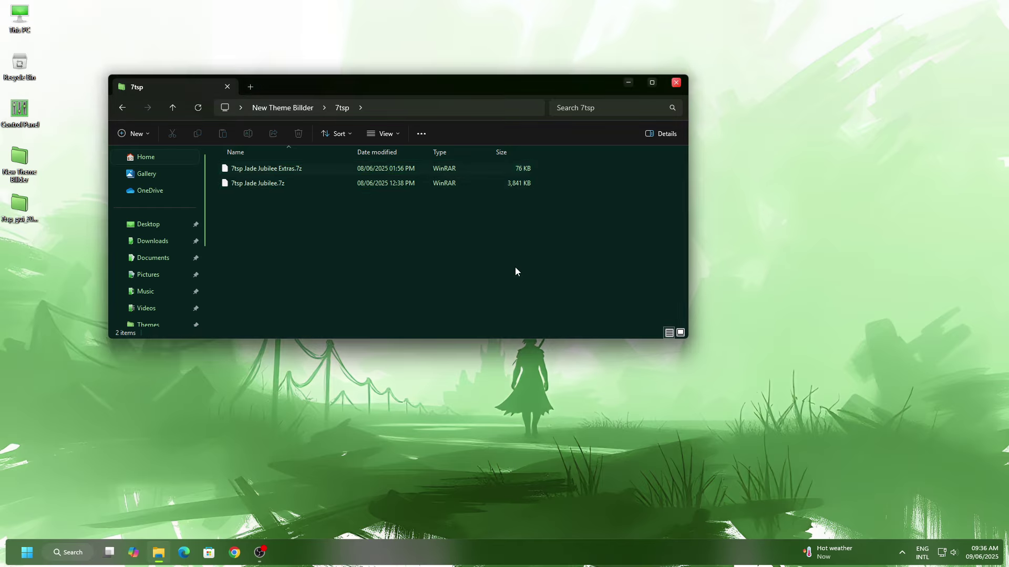
Step: Check the appearance of Control Panel's home page and Network and Sharing Centre, and close both open windows
{"action": "double_click", "coordinate": [16, 125]}
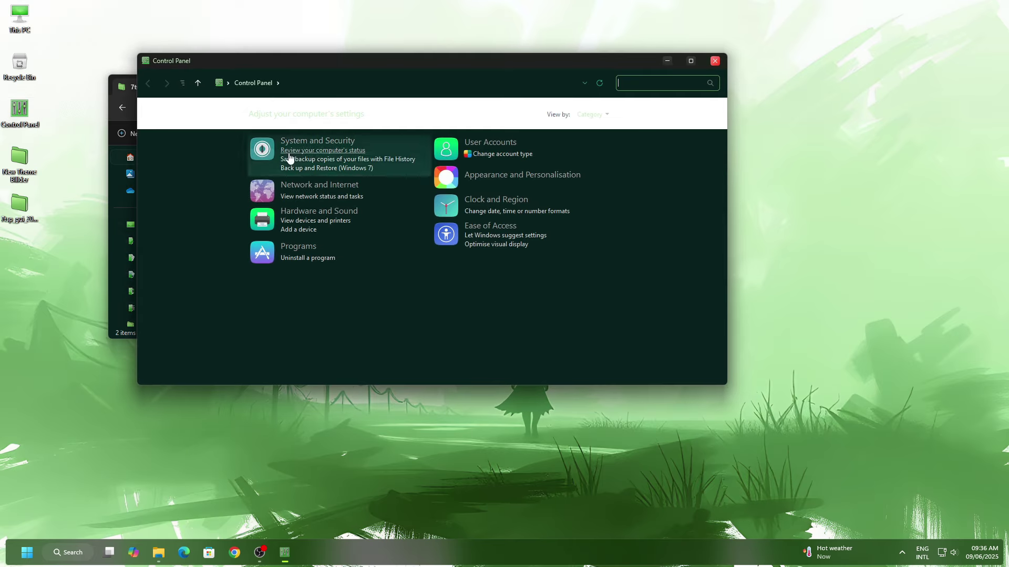
{"action": "left_click", "coordinate": [302, 196]}
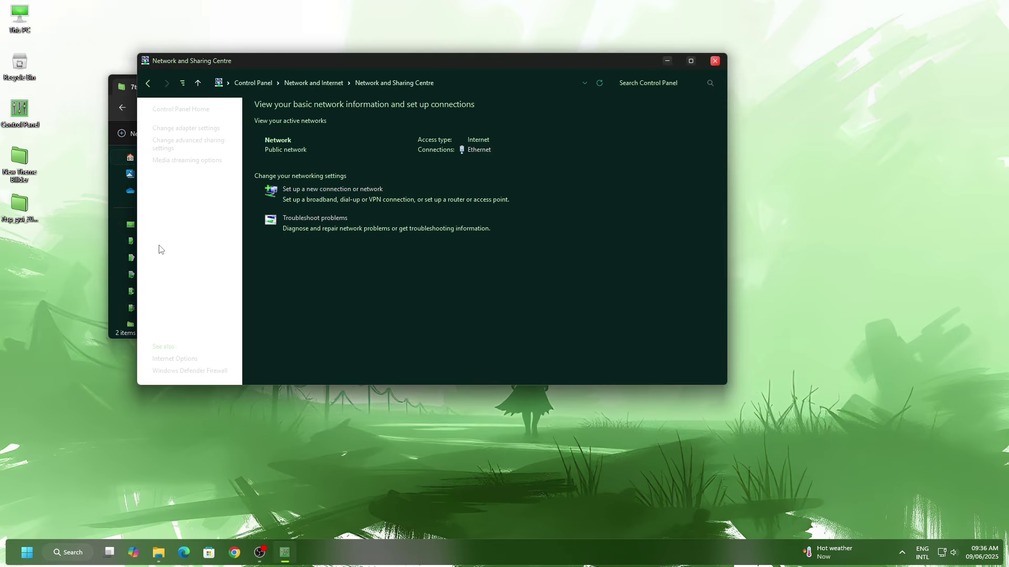
{"action": "left_click", "coordinate": [715, 62]}
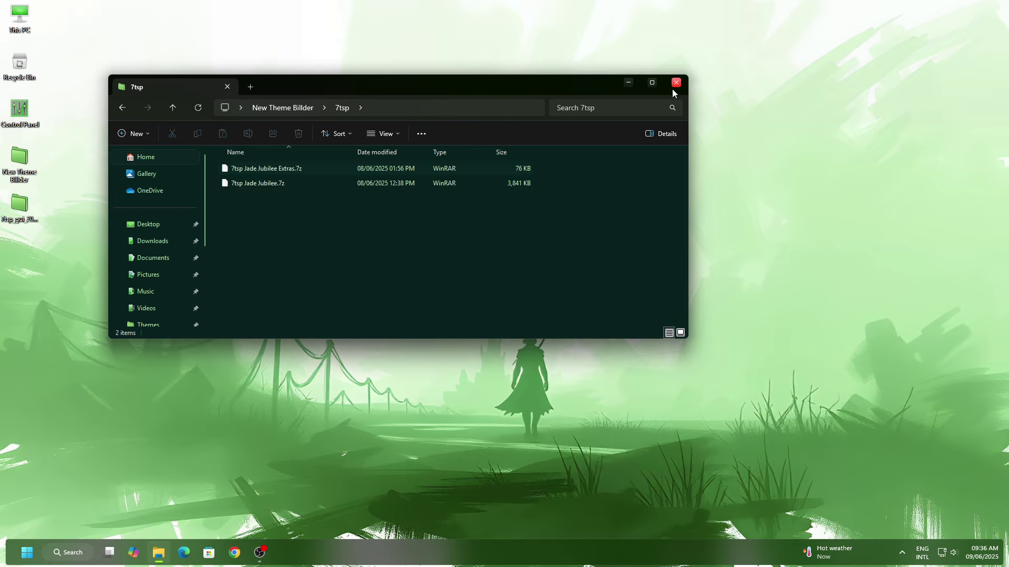
{"action": "left_click", "coordinate": [675, 84]}
Step: Launch 7tsp GUI v0.6(2019) from the 7tsp_gui_2019_edition folder on the desktop
{"action": "right_click", "coordinate": [15, 204]}
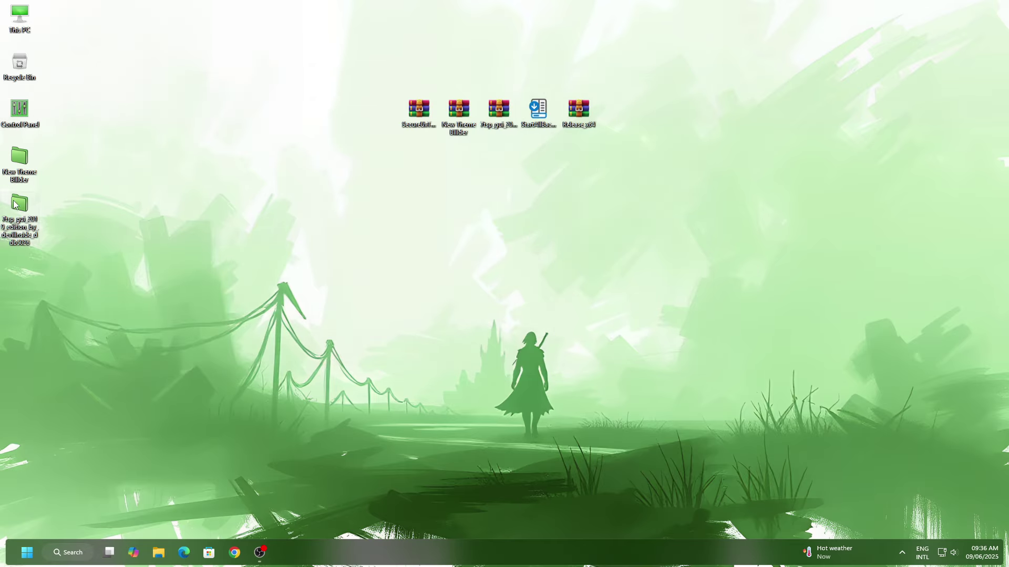
{"action": "left_click", "coordinate": [43, 241]}
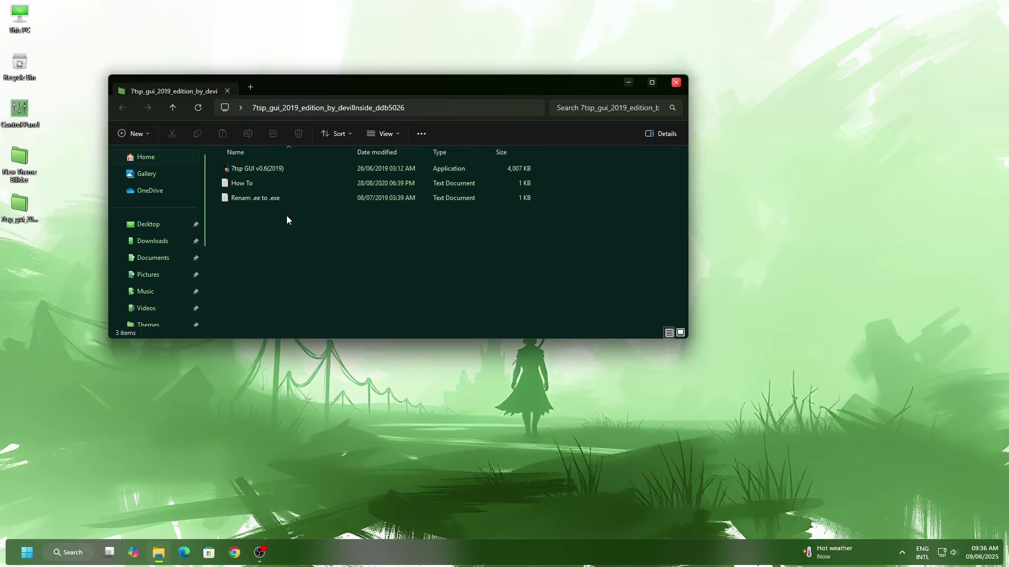
{"action": "left_click", "coordinate": [245, 167]}
{"action": "right_click", "coordinate": [245, 167]}
{"action": "left_click", "coordinate": [298, 241]}
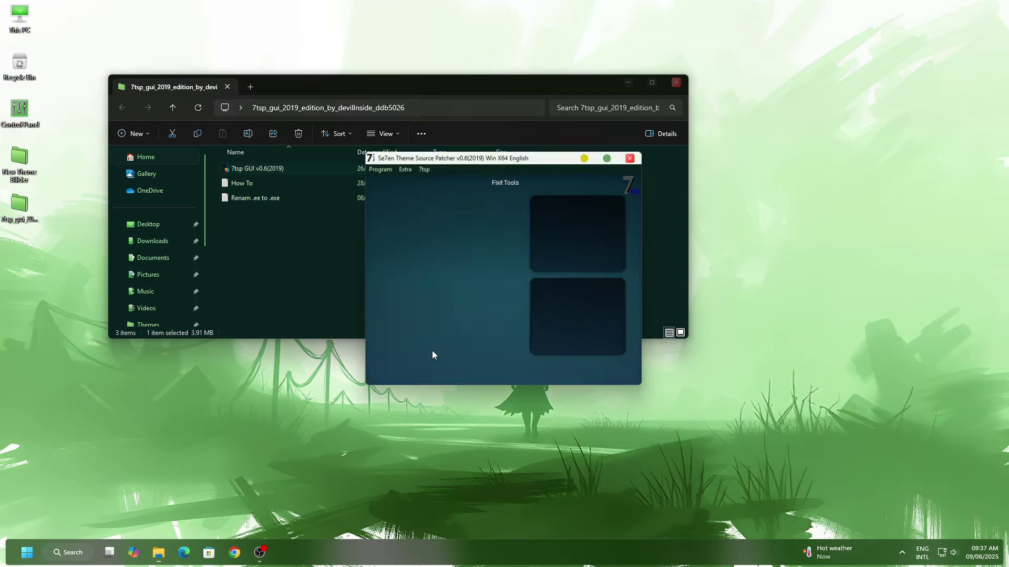
Step: Add 7tsp Jade Jubilee Extras.7z as a custom pack and patch the system with it
{"action": "left_click", "coordinate": [410, 220]}
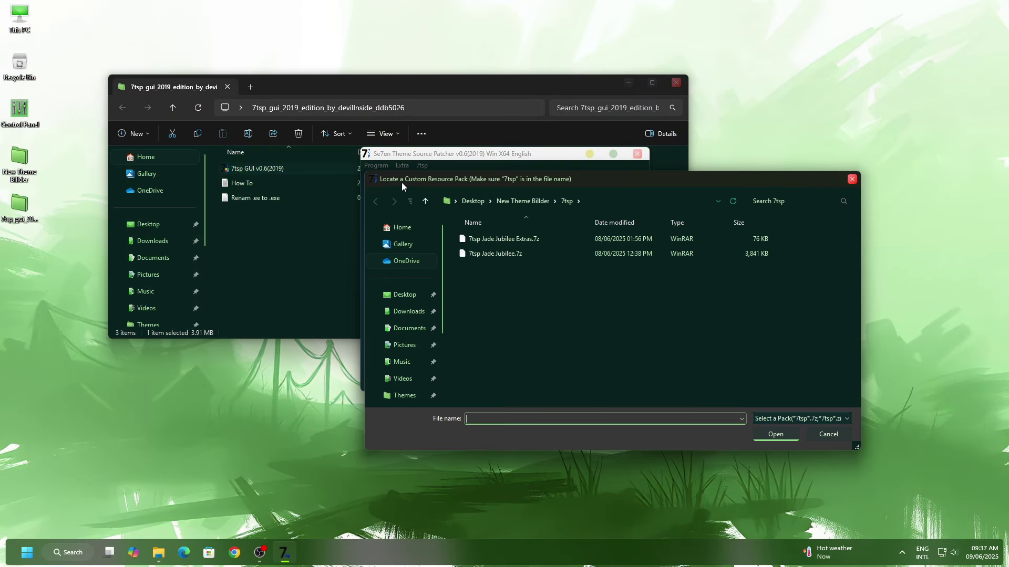
{"action": "left_click", "coordinate": [512, 239]}
{"action": "left_click", "coordinate": [787, 440]}
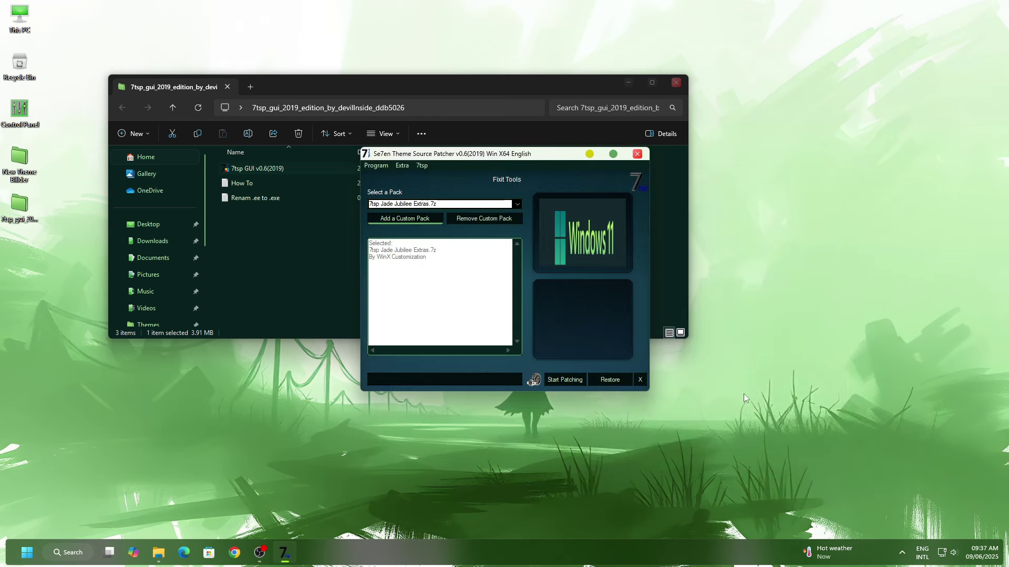
{"action": "left_click", "coordinate": [563, 379]}
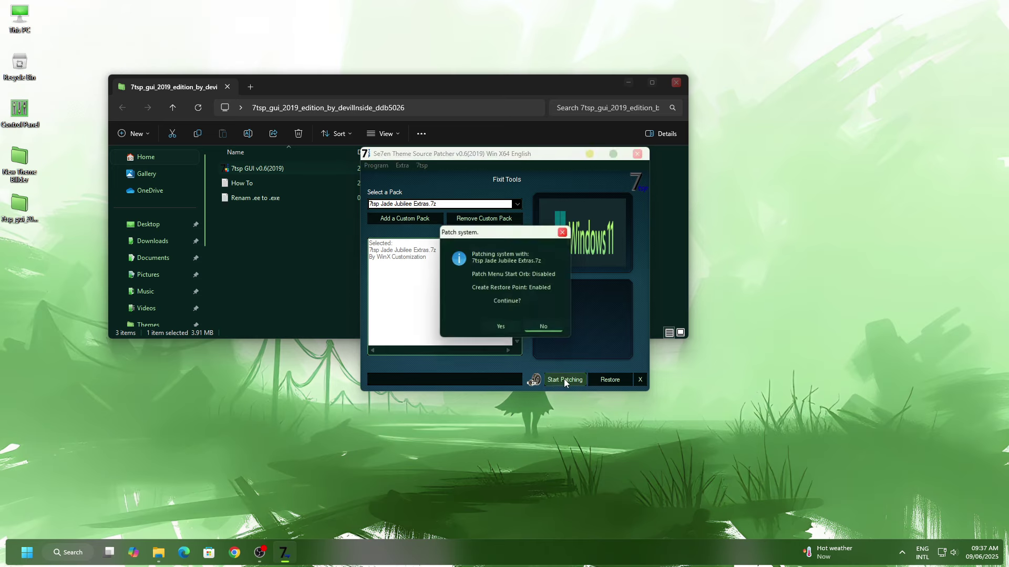
{"action": "left_click", "coordinate": [501, 328]}
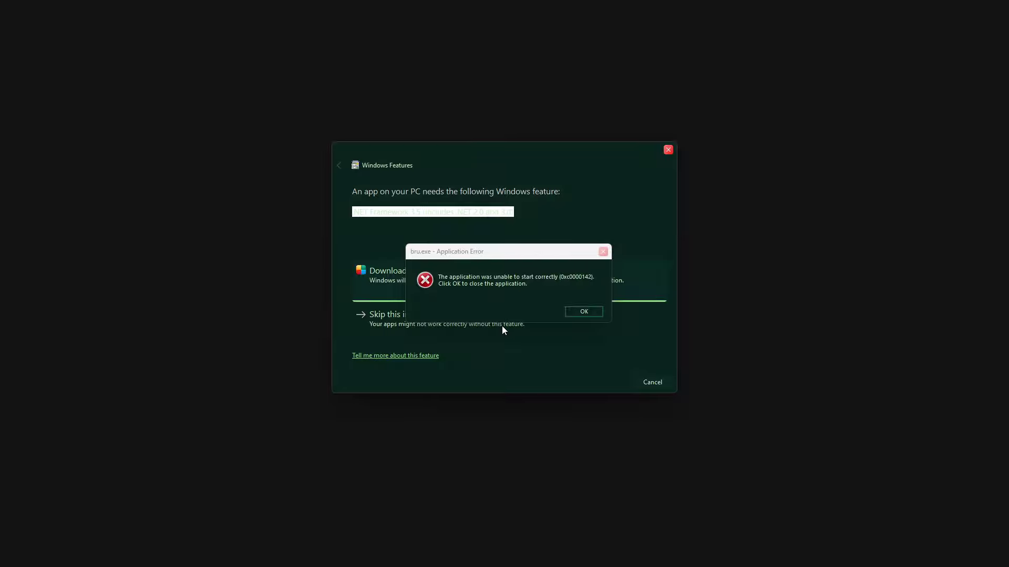
Step: Dismiss the bru.exe application error and choose to download and install the requested .NET Framework 3.5 feature
{"action": "left_click", "coordinate": [583, 311]}
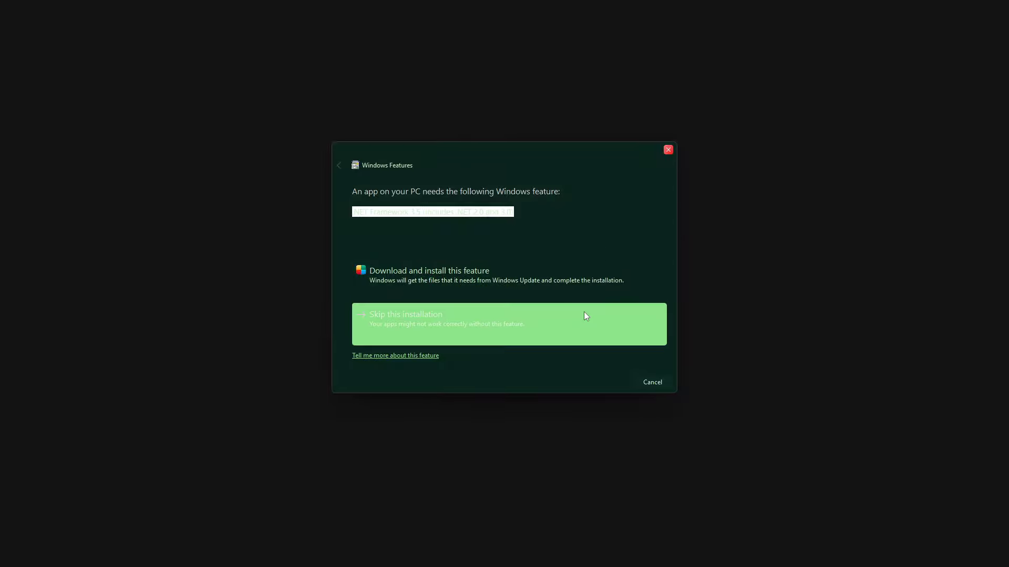
{"action": "left_click", "coordinate": [573, 286]}
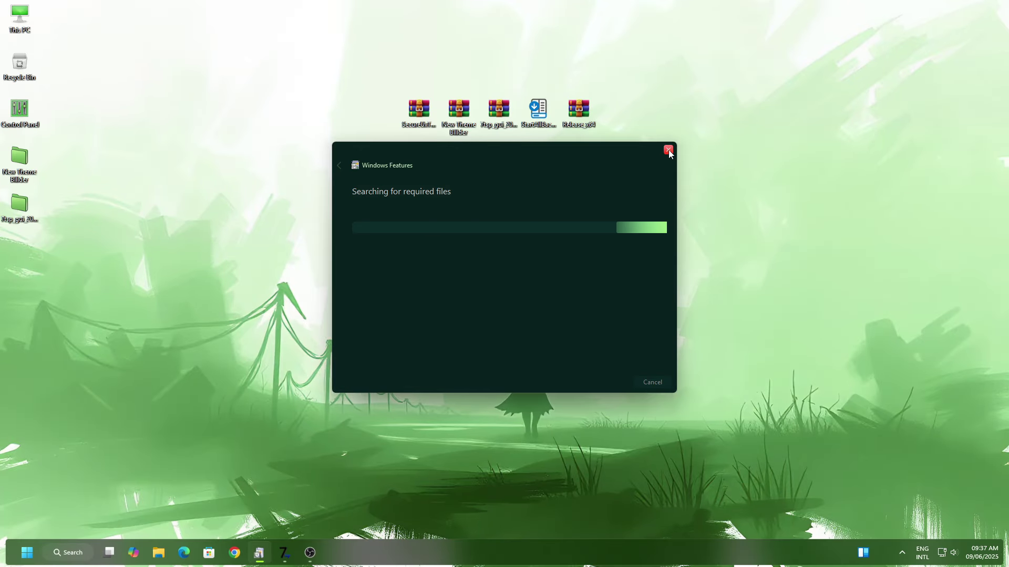
Step: Move the Windows Features window off the reboot prompt, reboot the PC, and dismiss the notice shown after restarting
{"action": "left_click_drag", "start_coordinate": [594, 148], "coordinate": [845, 268]}
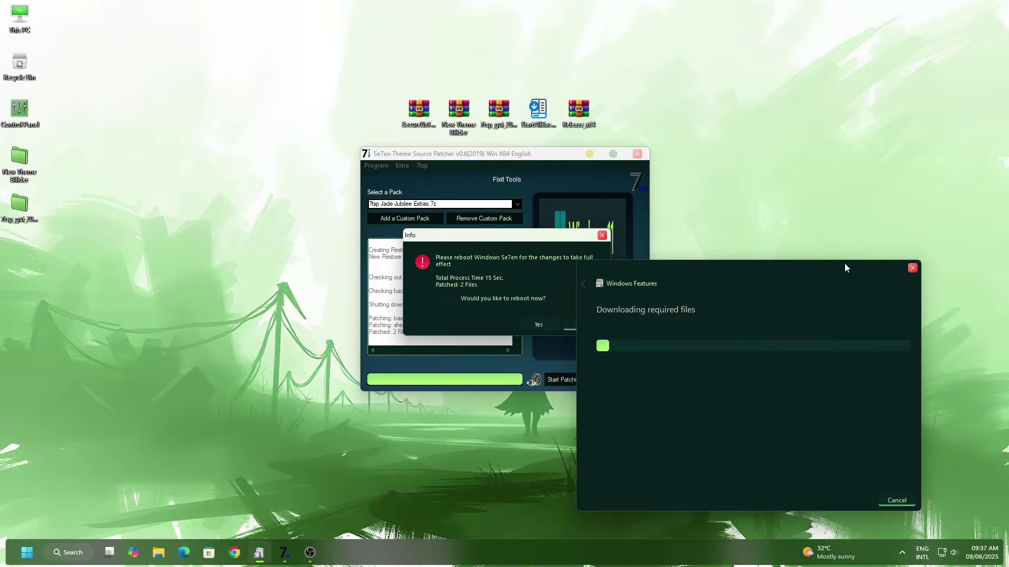
{"action": "left_click_drag", "start_coordinate": [658, 298], "coordinate": [793, 191]}
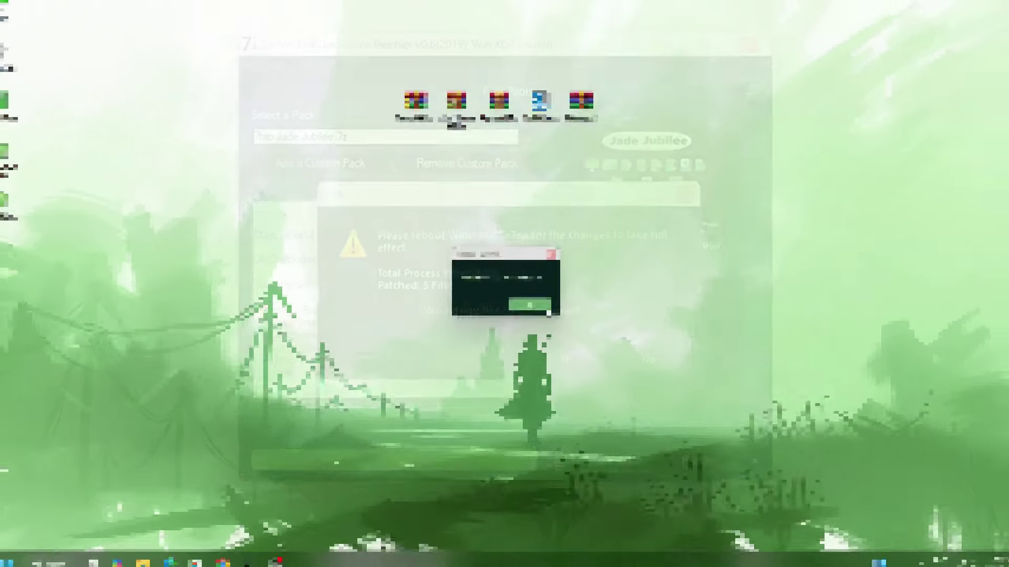
{"action": "left_click", "coordinate": [528, 304]}
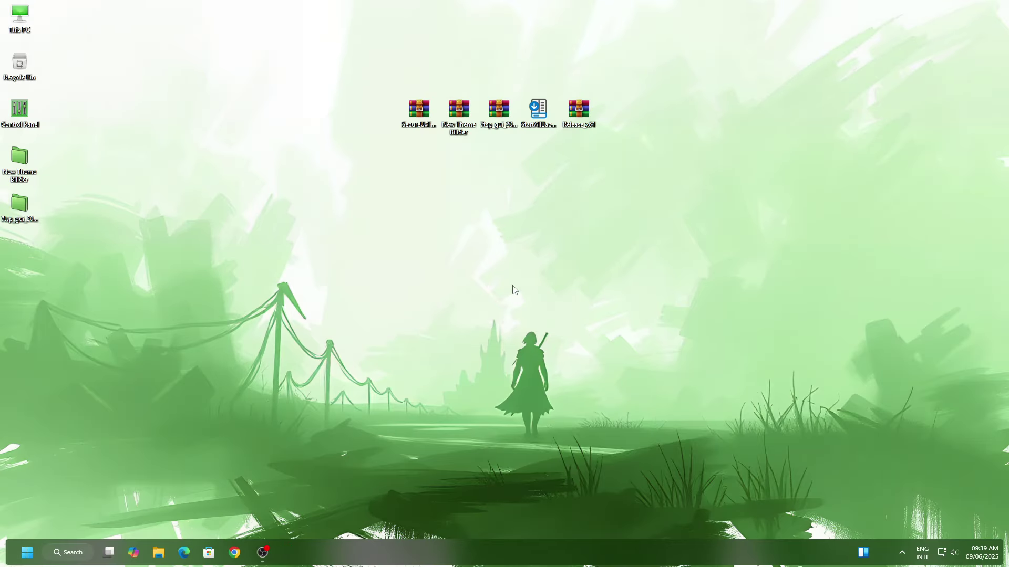
Step: Reopen Control Panel, examine its home page and the Network and Internet page with the Extras patch applied, and close it
{"action": "double_click", "coordinate": [19, 111]}
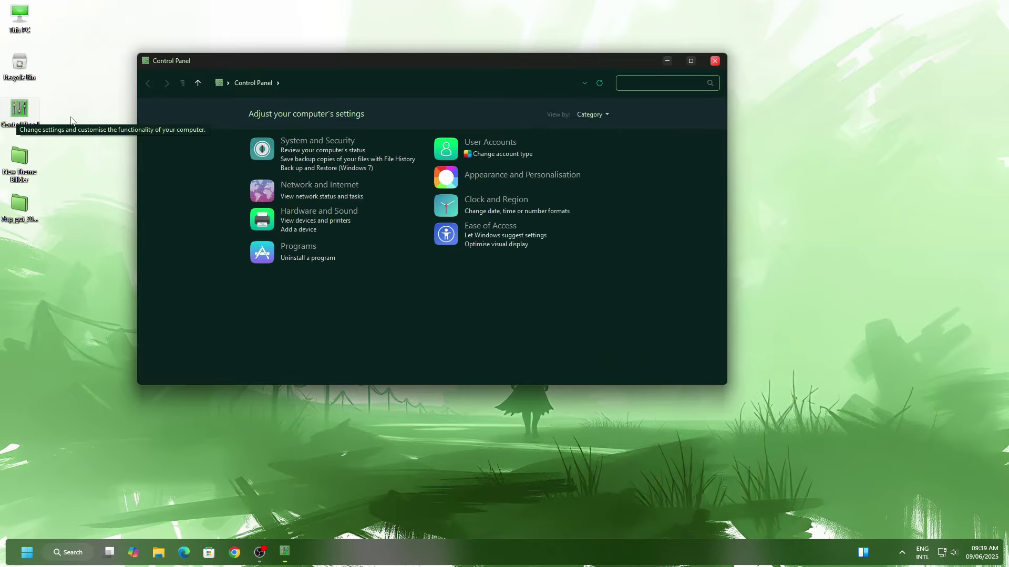
{"action": "left_click_drag", "start_coordinate": [373, 62], "coordinate": [443, 72]}
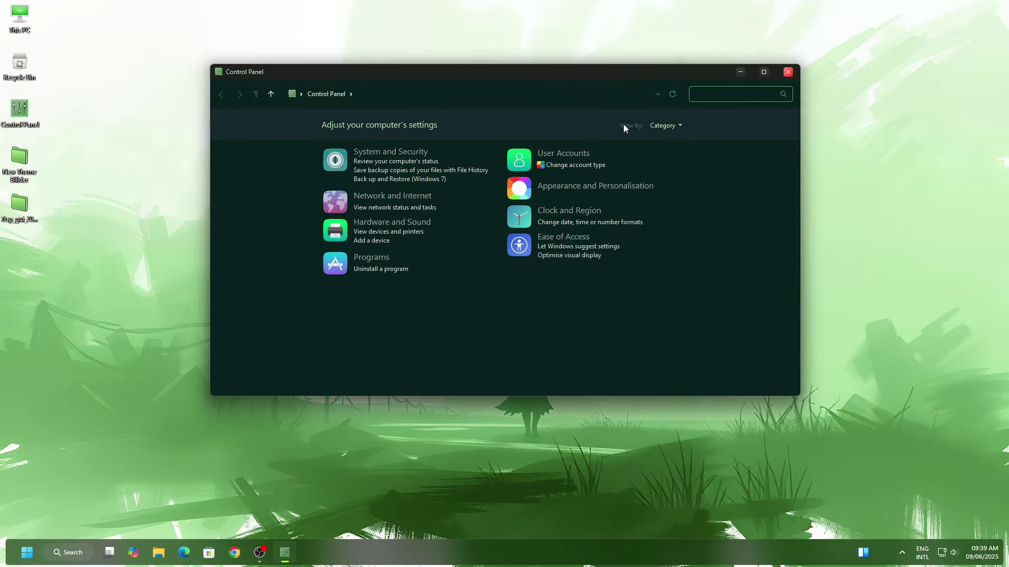
{"action": "left_click", "coordinate": [363, 199]}
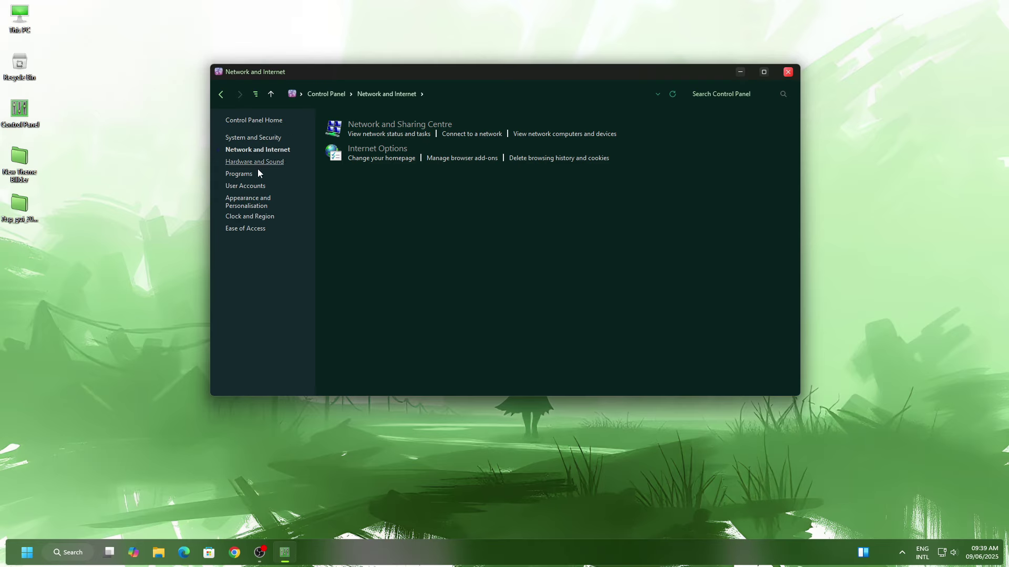
{"action": "left_click", "coordinate": [778, 72]}
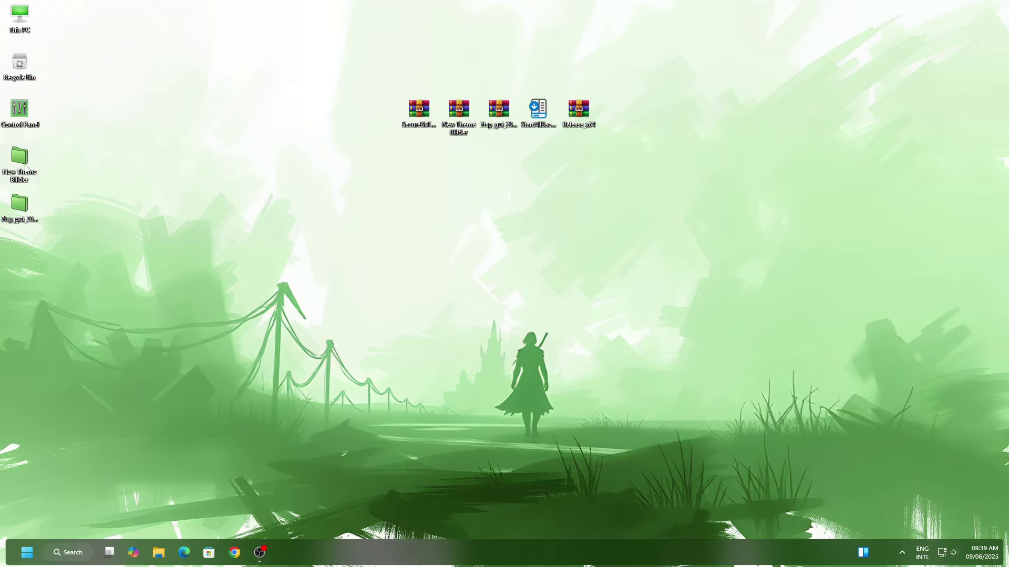
Step: Set Green Image 2_moreDetail_x2_3840x2160 from New Theme Billder\Wallpapers as the desktop background and move the folder window aside
{"action": "right_click", "coordinate": [53, 195]}
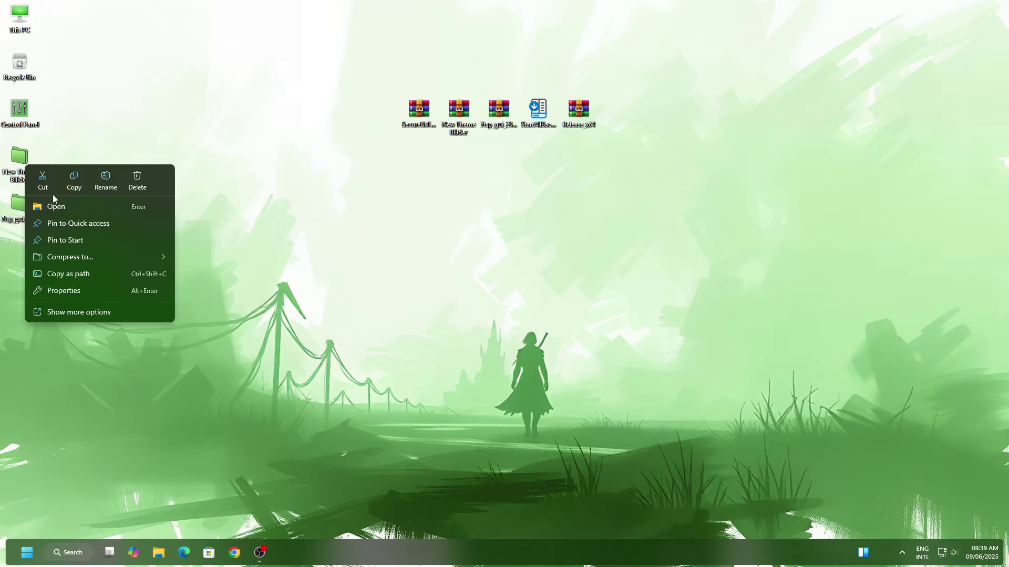
{"action": "left_click", "coordinate": [62, 202]}
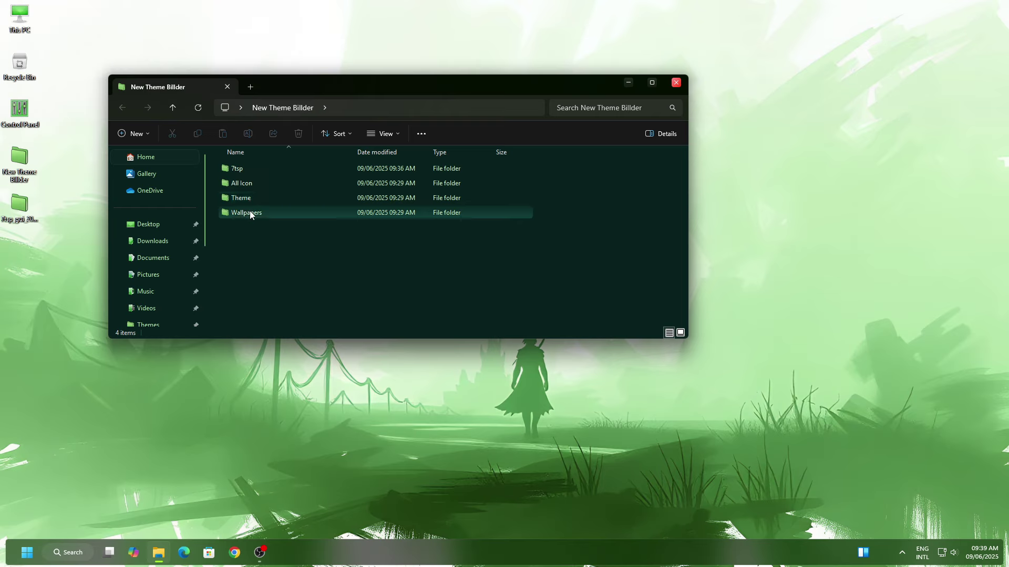
{"action": "right_click", "coordinate": [245, 213]}
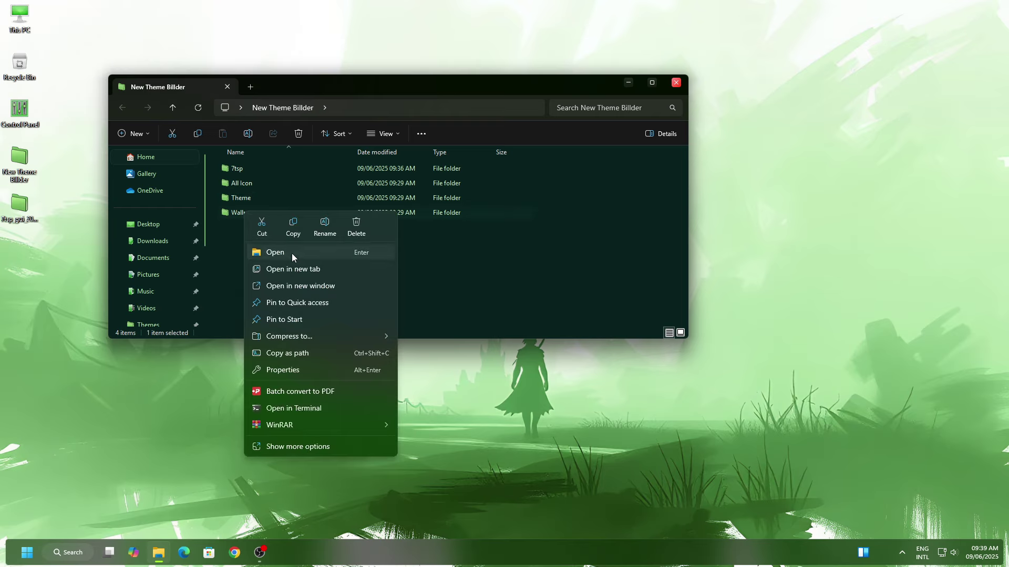
{"action": "left_click", "coordinate": [292, 253]}
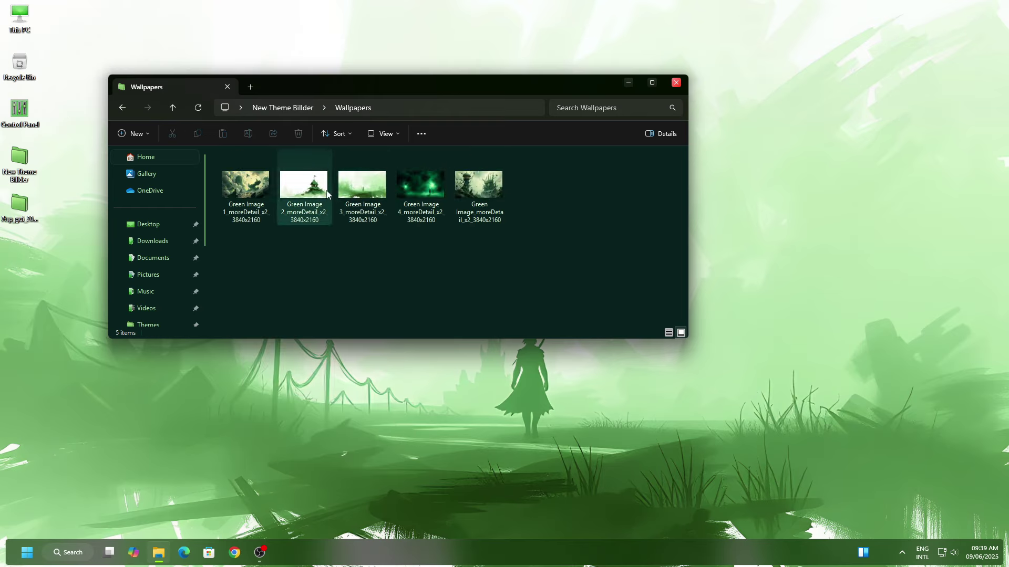
{"action": "left_click", "coordinate": [326, 193]}
{"action": "right_click", "coordinate": [322, 197]}
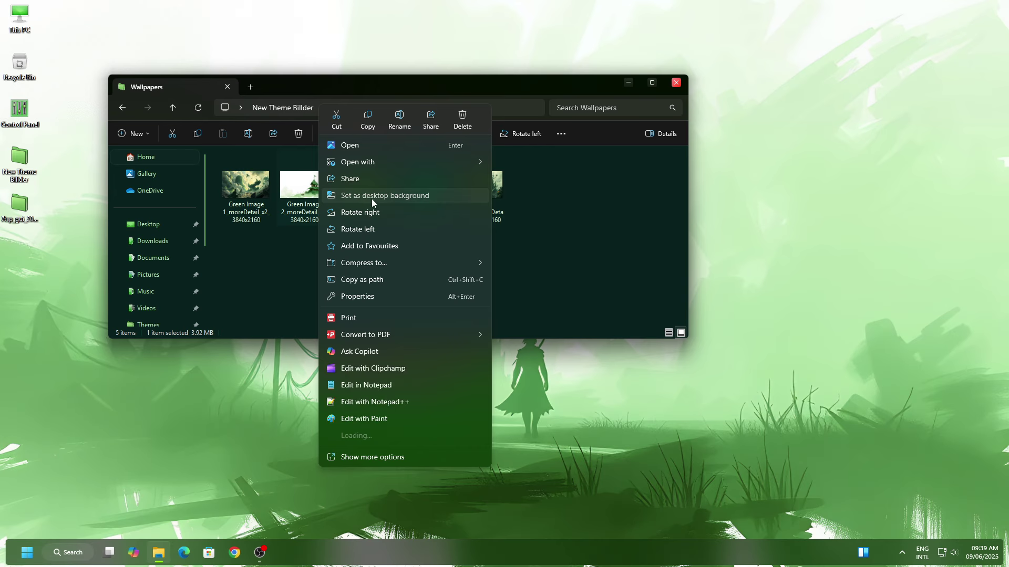
{"action": "left_click", "coordinate": [371, 202]}
{"action": "left_click_drag", "start_coordinate": [394, 87], "coordinate": [454, 159]}
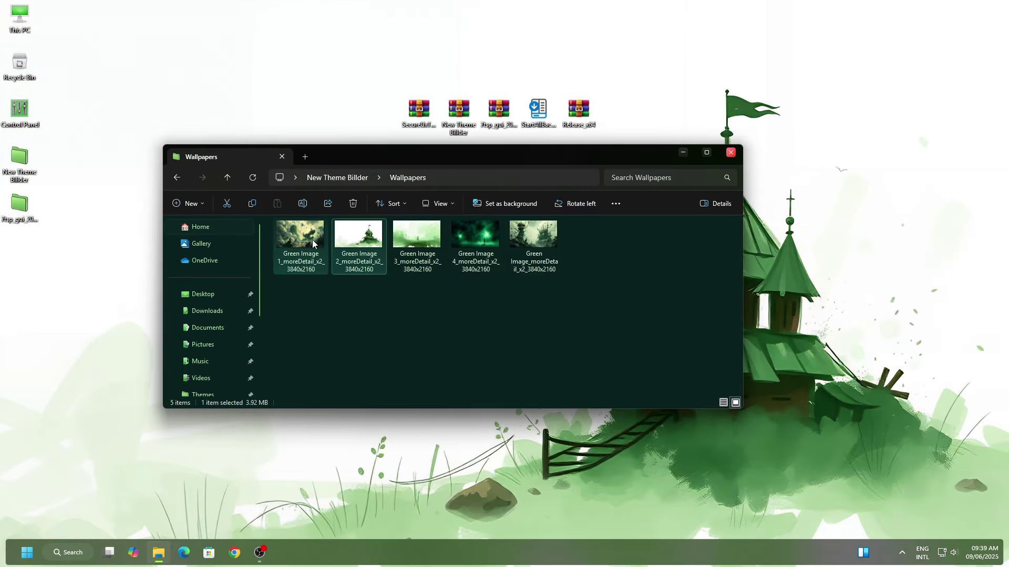
Step: Set Green Image 1_moreDetail_x2_3840x2160 from the Wallpapers folder as the desktop background and close the folder window
{"action": "left_click", "coordinate": [312, 242]}
{"action": "right_click", "coordinate": [326, 249]}
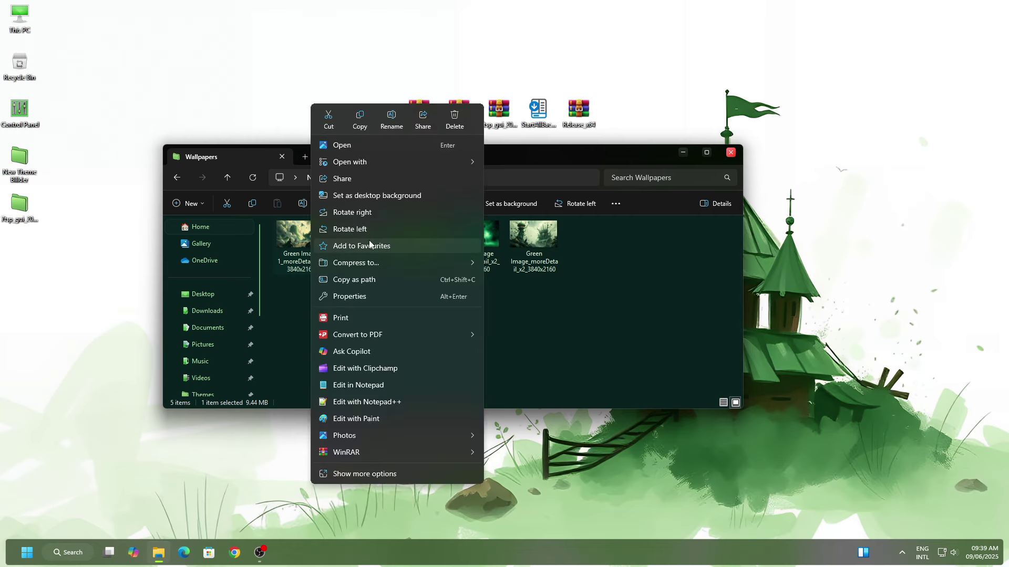
{"action": "left_click", "coordinate": [411, 196]}
{"action": "left_click_drag", "start_coordinate": [408, 160], "coordinate": [475, 316]}
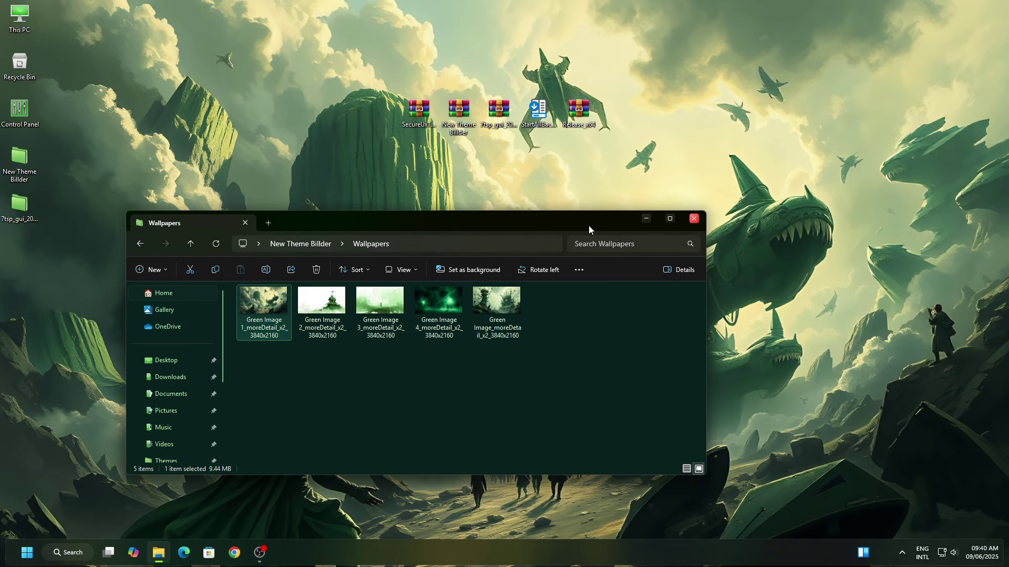
{"action": "left_click", "coordinate": [694, 219]}
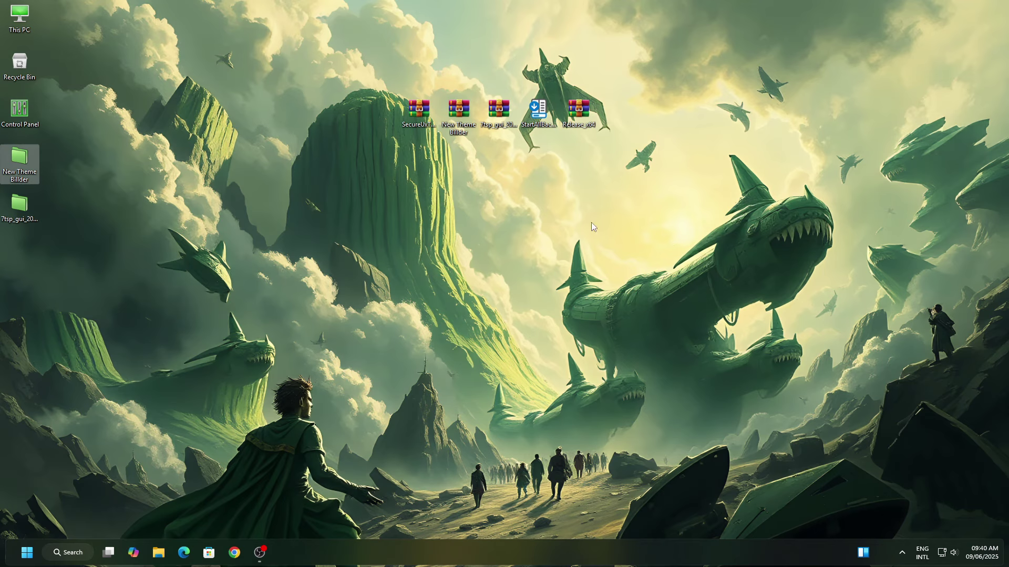
Step: Run the StartAllBack installer on the desktop as administrator and install the program for the current user only
{"action": "right_click", "coordinate": [541, 111]}
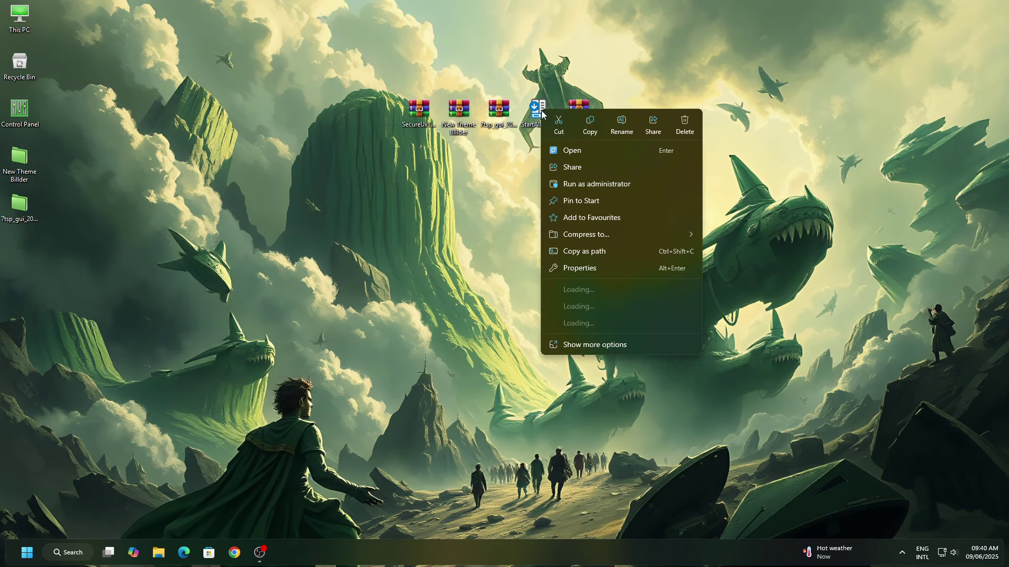
{"action": "left_click", "coordinate": [573, 185]}
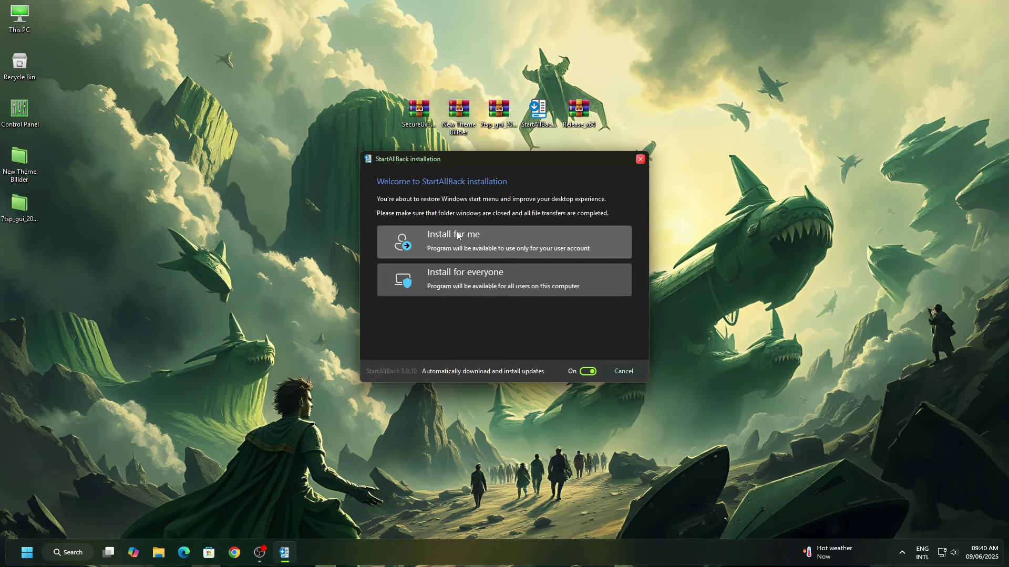
{"action": "left_click", "coordinate": [469, 236]}
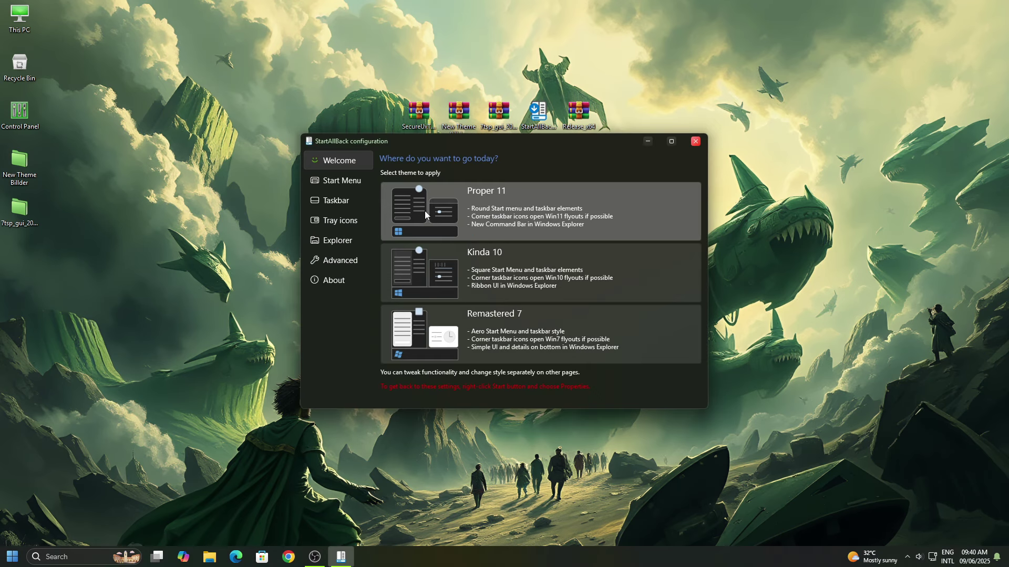
Step: Turn off both the enhanced classic start menu and the enhanced classic taskbar in the StartAllBack configuration
{"action": "left_click", "coordinate": [361, 184]}
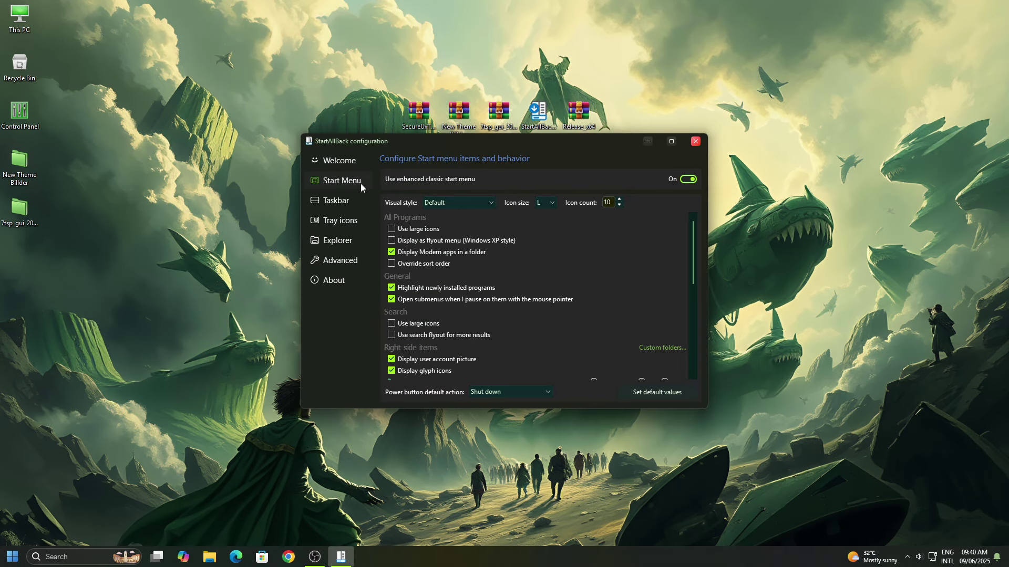
{"action": "left_click", "coordinate": [679, 179]}
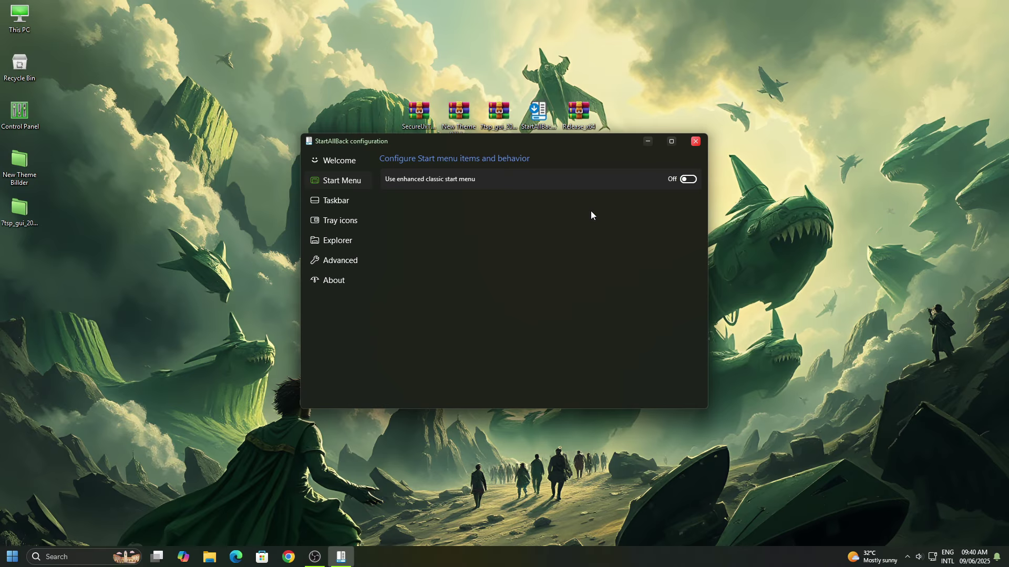
{"action": "left_click", "coordinate": [337, 203]}
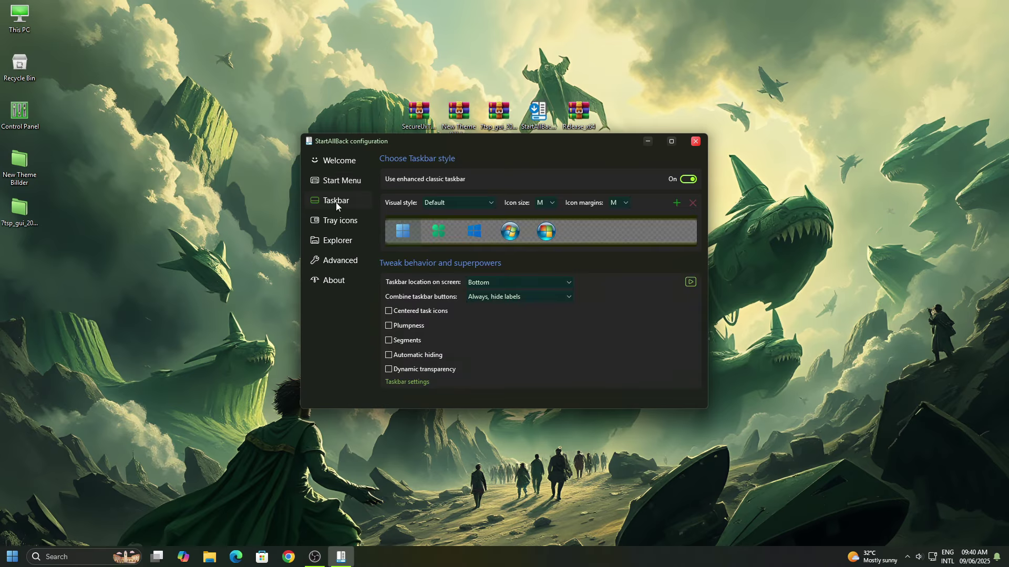
{"action": "left_click", "coordinate": [683, 180]}
{"action": "left_click", "coordinate": [674, 214]}
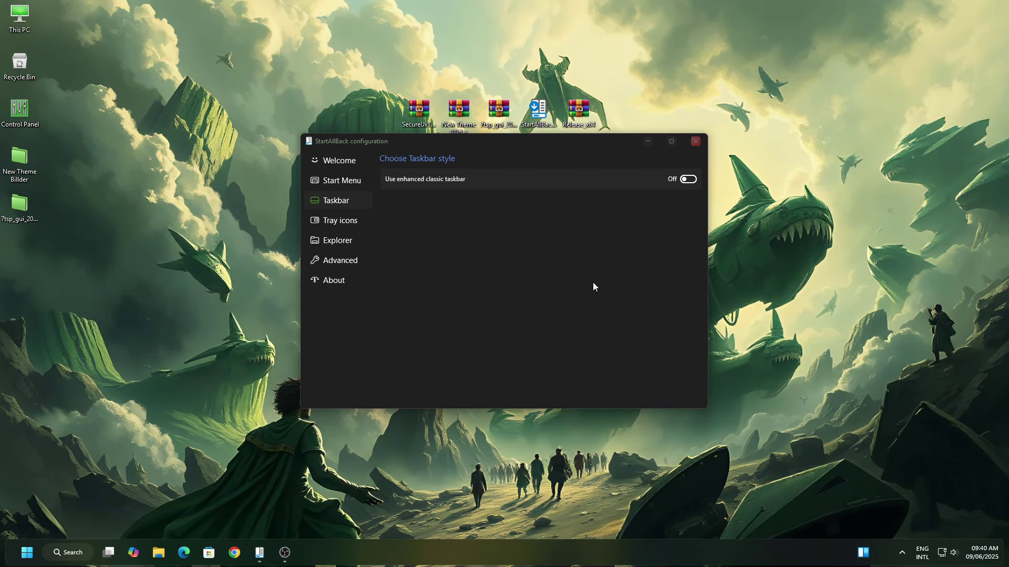
Step: Set the Explorer style to Win7 Command Bar, enable Details pane on bottom, and close the StartAllBack configuration
{"action": "left_click", "coordinate": [346, 247]}
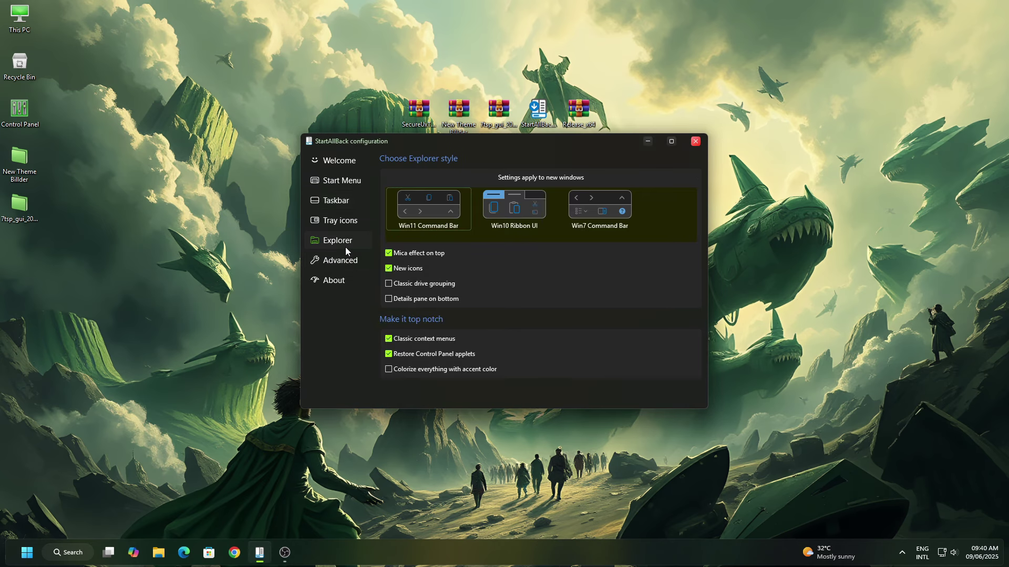
{"action": "left_click", "coordinate": [592, 211]}
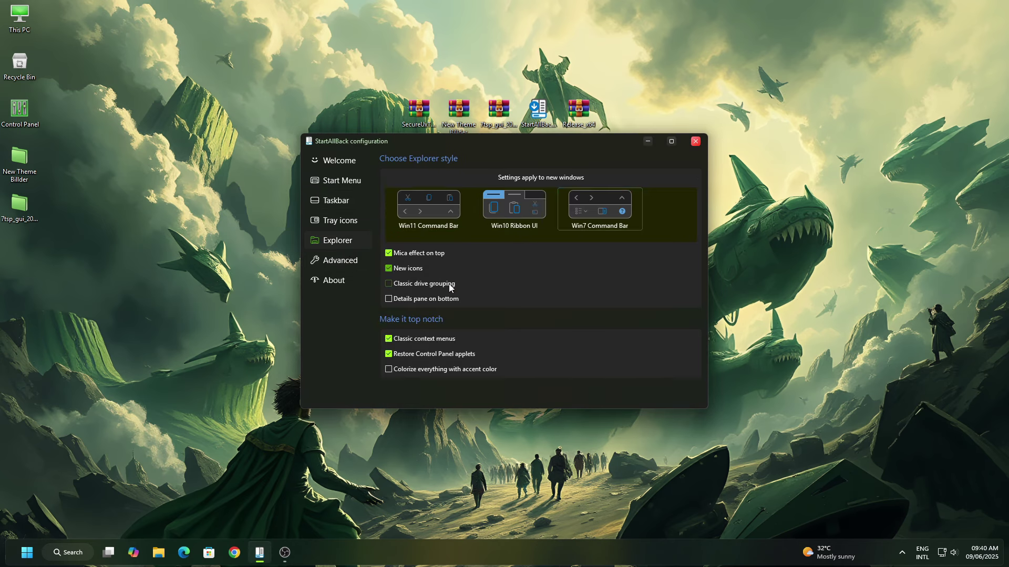
{"action": "left_click", "coordinate": [413, 298]}
{"action": "left_click", "coordinate": [694, 142]}
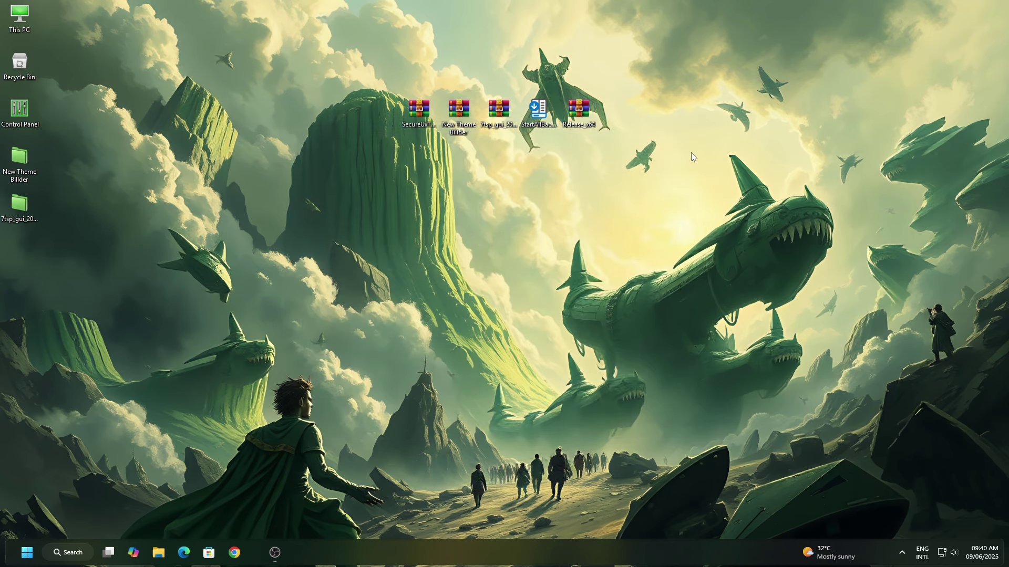
Step: Open This PC, hide its details pane, and view Windows Drive (C:) in the new Explorer style before closing the window
{"action": "right_click", "coordinate": [34, 22]}
{"action": "left_click", "coordinate": [53, 28]}
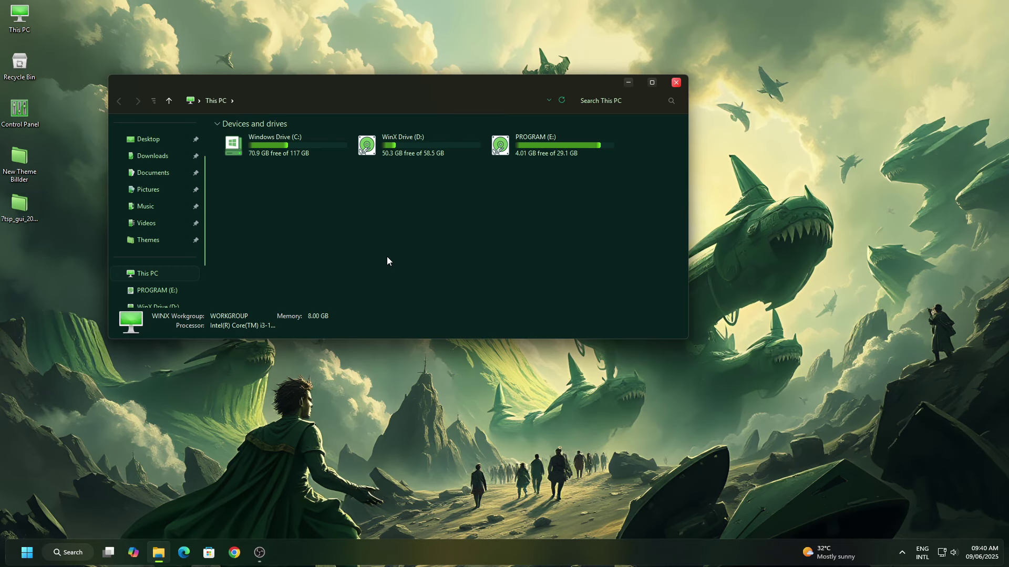
{"action": "key", "text": "shift+alt+p"}
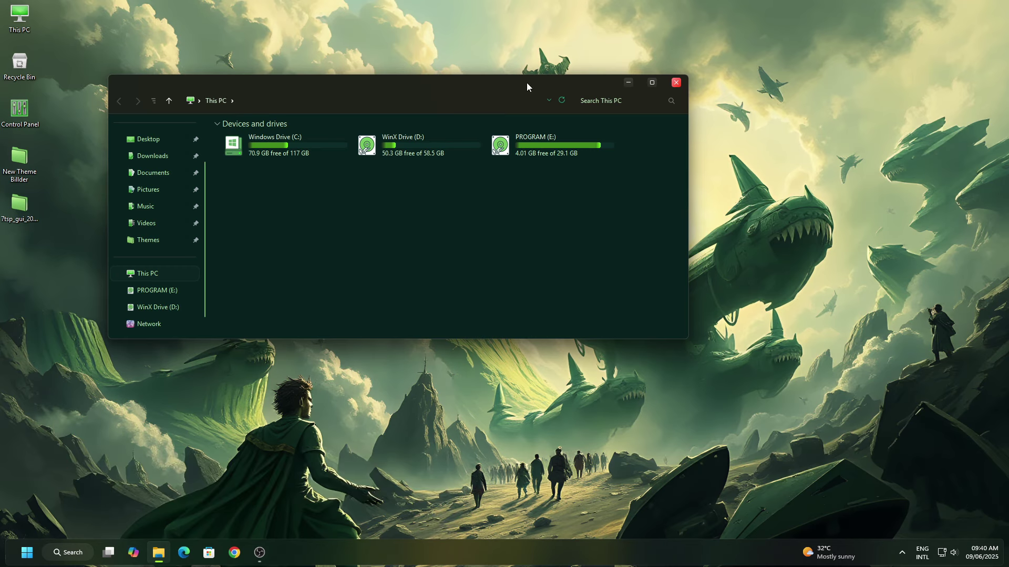
{"action": "left_click_drag", "start_coordinate": [527, 83], "coordinate": [628, 68]}
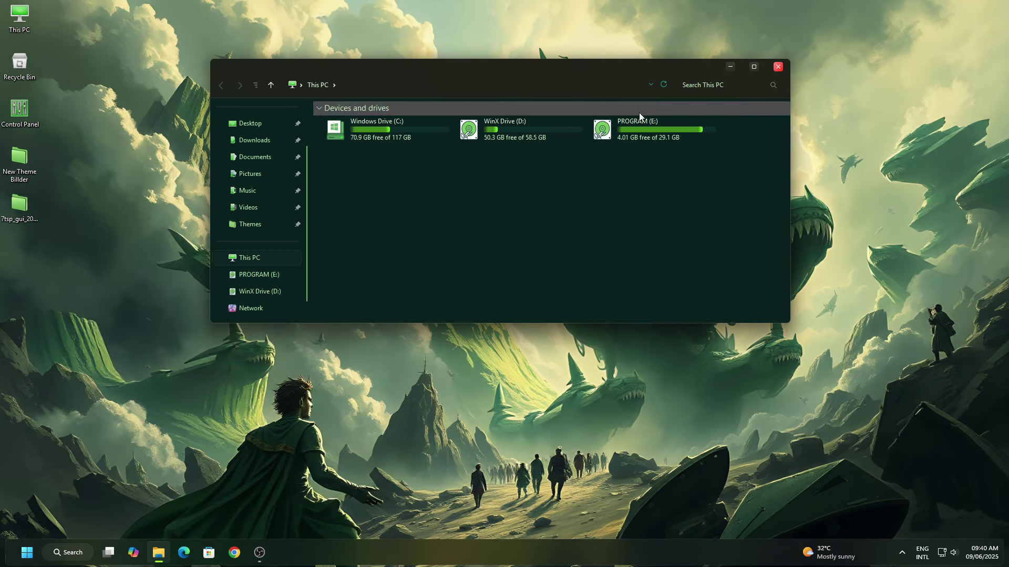
{"action": "double_click", "coordinate": [391, 138]}
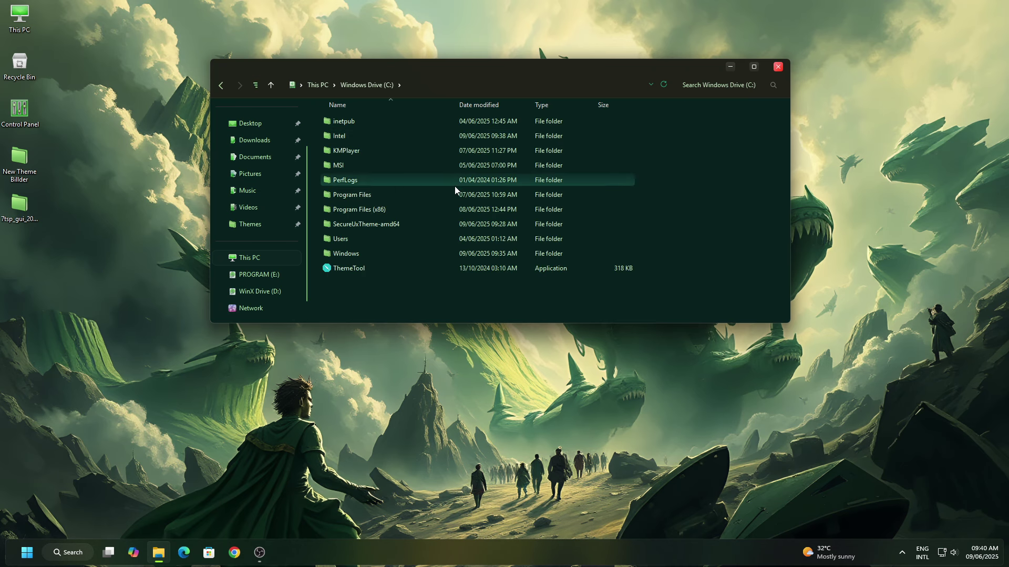
{"action": "left_click", "coordinate": [777, 67]}
Step: Extract Release_x64.zip into a Release_x64 folder on the desktop and close the archive window
{"action": "left_click", "coordinate": [578, 111]}
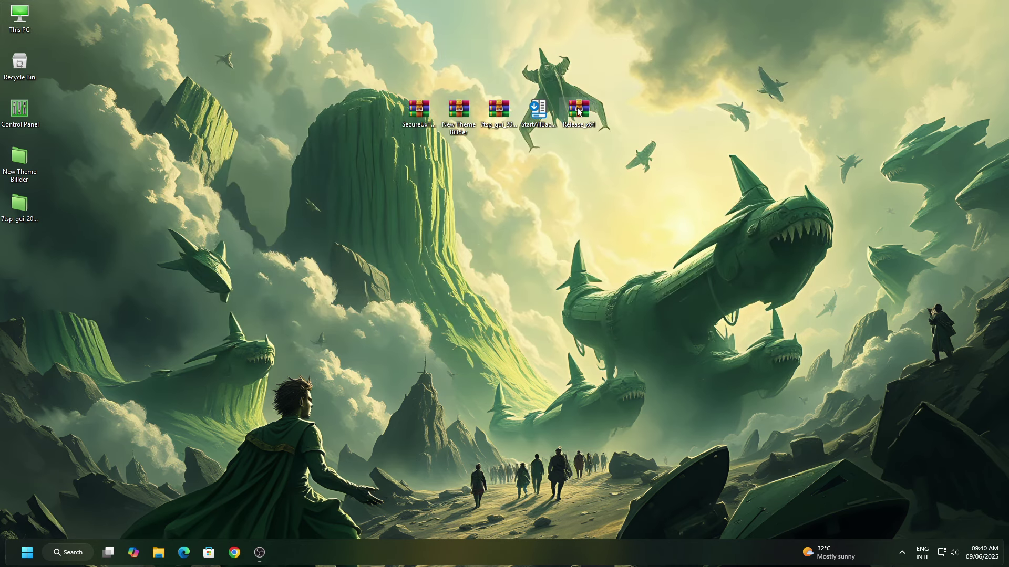
{"action": "right_click", "coordinate": [579, 110]}
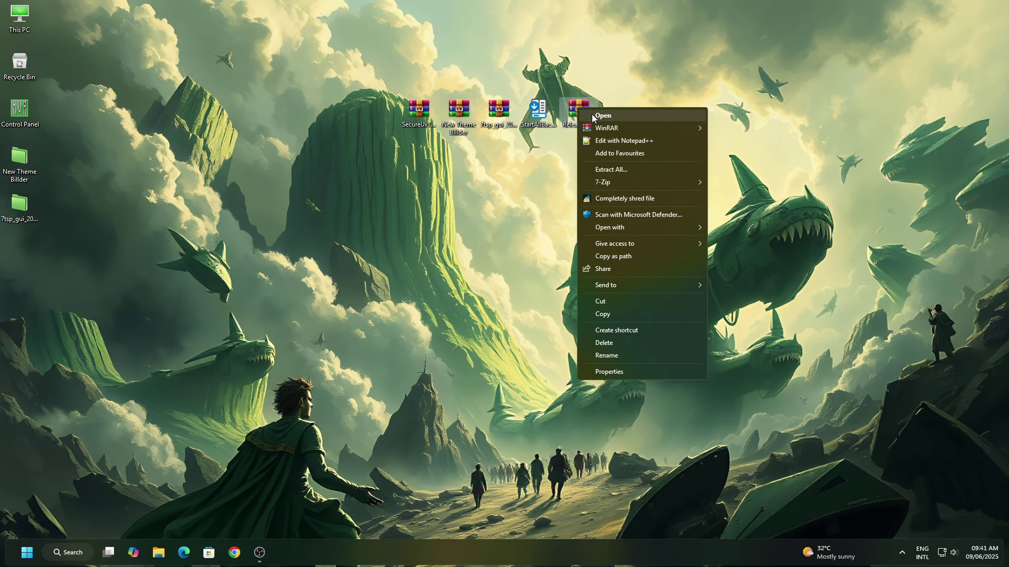
{"action": "left_click", "coordinate": [604, 117]}
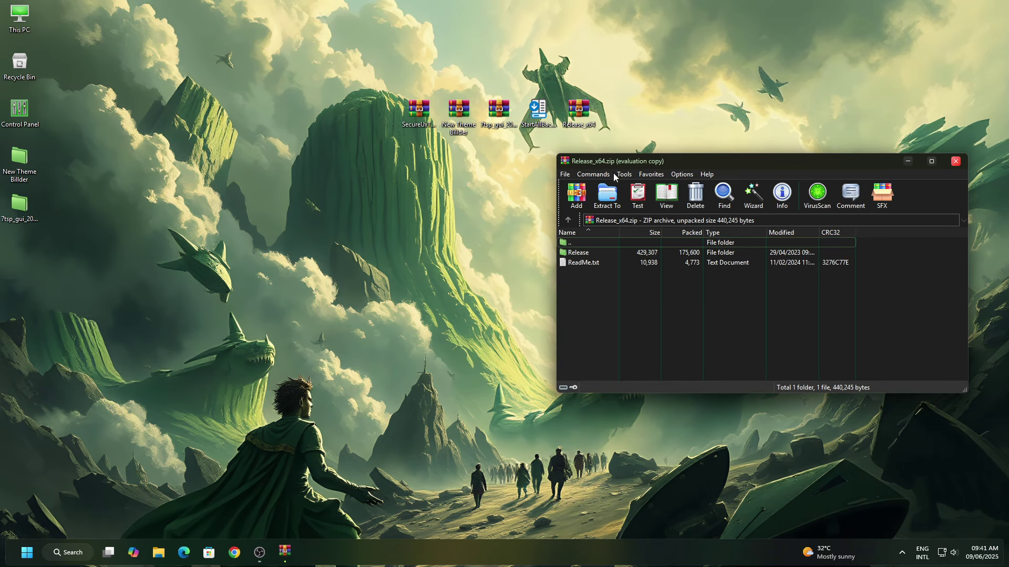
{"action": "left_click", "coordinate": [596, 194]}
{"action": "left_click", "coordinate": [794, 387]}
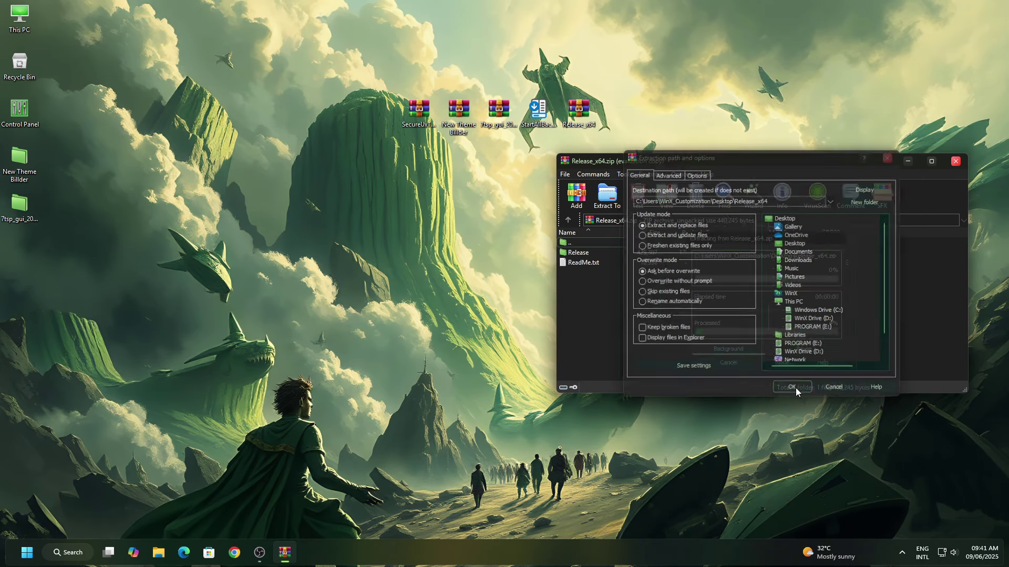
{"action": "left_click", "coordinate": [955, 161]}
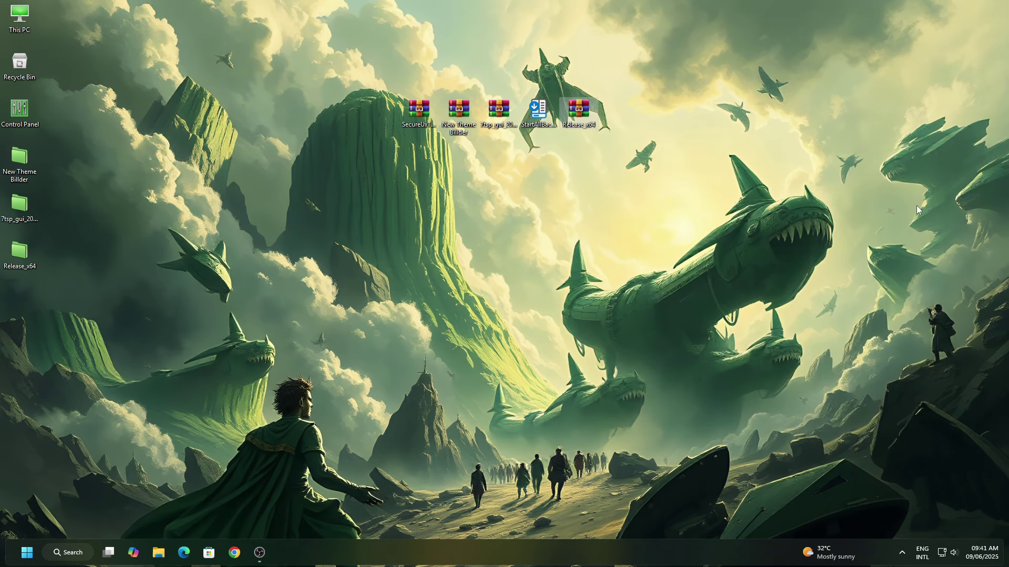
Step: Move the Release_x64 folder from the desktop to the root of Windows Drive (C:)
{"action": "right_click", "coordinate": [21, 256]}
{"action": "left_click", "coordinate": [54, 434]}
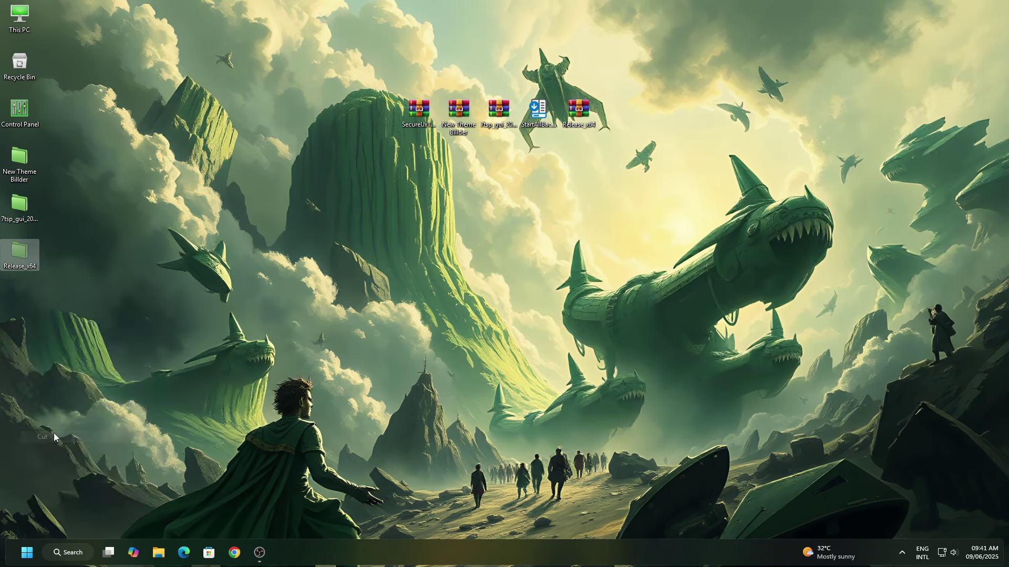
{"action": "right_click", "coordinate": [18, 18]}
{"action": "left_click", "coordinate": [36, 27]}
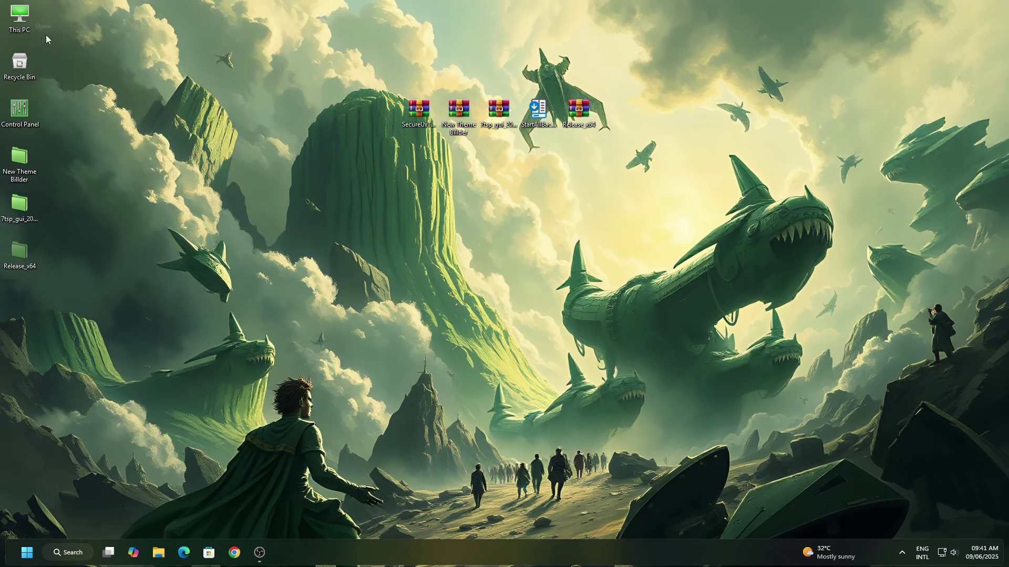
{"action": "right_click", "coordinate": [362, 124]}
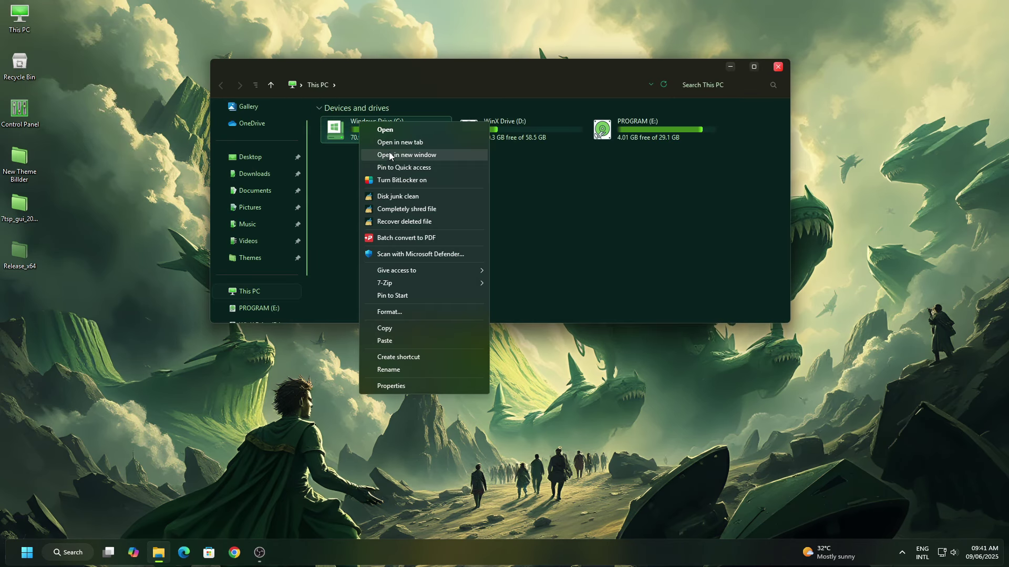
{"action": "left_click", "coordinate": [385, 131]}
{"action": "right_click", "coordinate": [462, 310]}
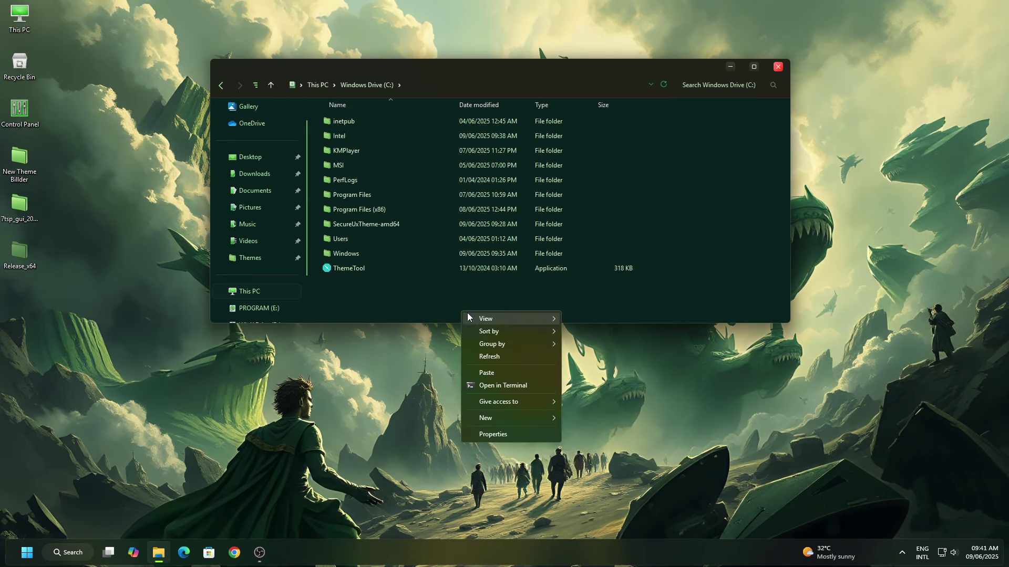
{"action": "left_click", "coordinate": [489, 373]}
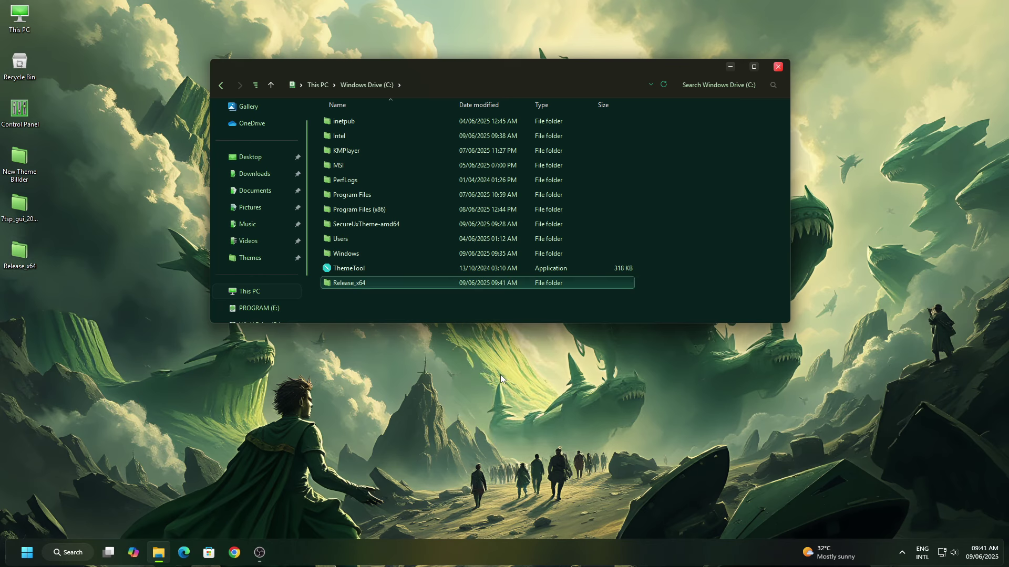
Step: Go to the Release subfolder of C:\Release_x64 and run the register script as administrator
{"action": "right_click", "coordinate": [395, 284]}
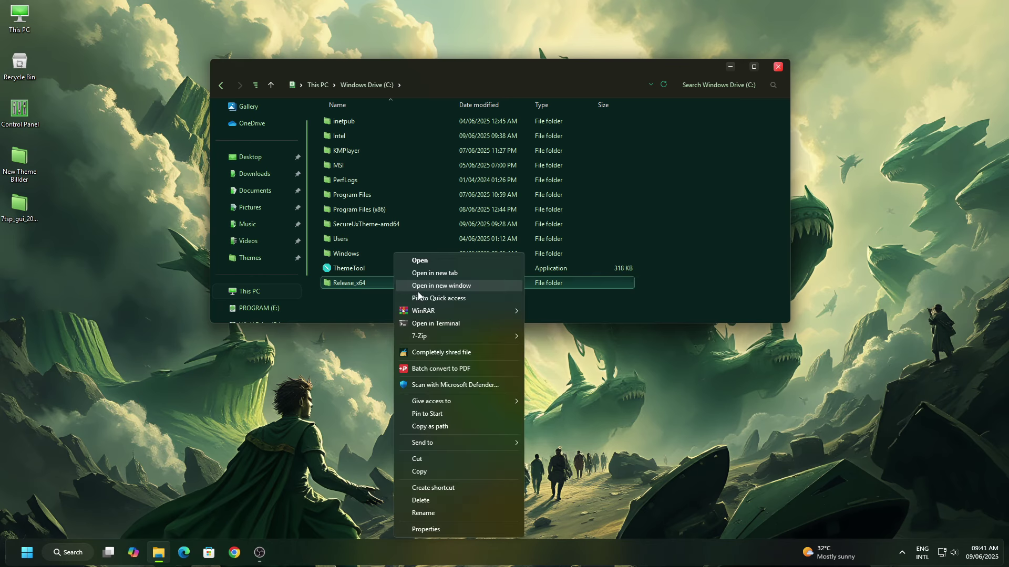
{"action": "left_click", "coordinate": [426, 265]}
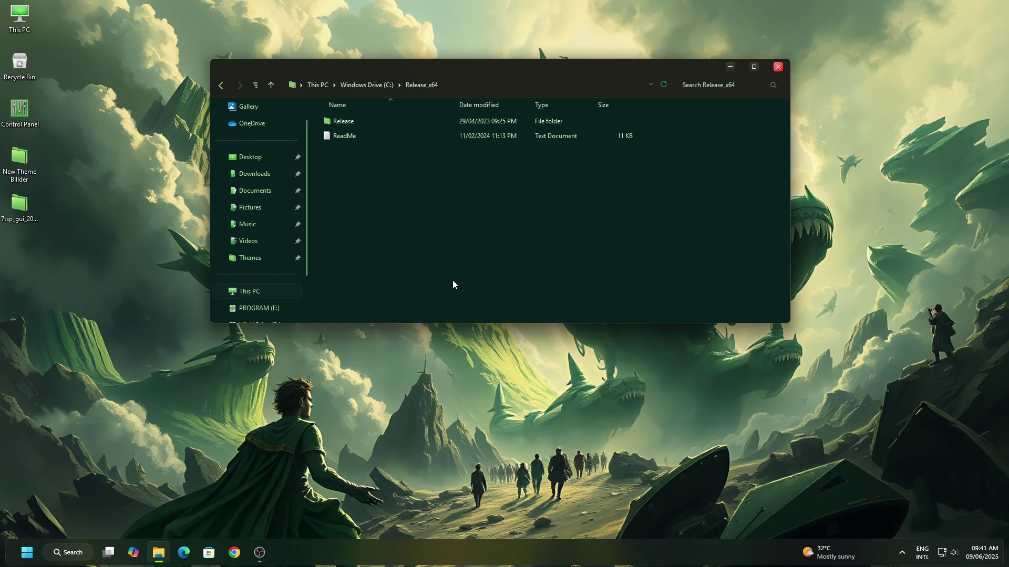
{"action": "right_click", "coordinate": [357, 121]}
{"action": "left_click", "coordinate": [393, 122]}
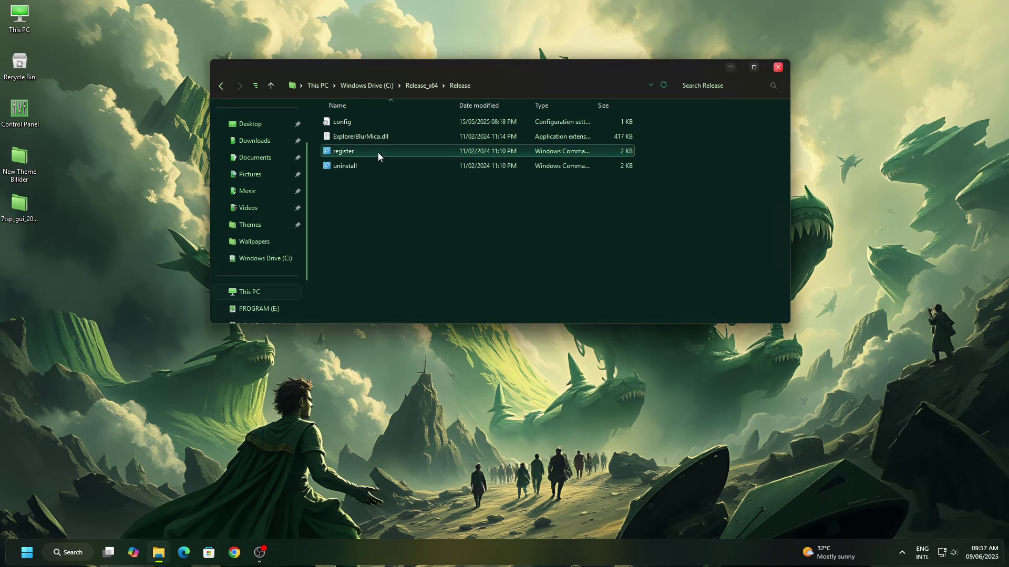
{"action": "right_click", "coordinate": [378, 153]}
{"action": "left_click", "coordinate": [416, 198]}
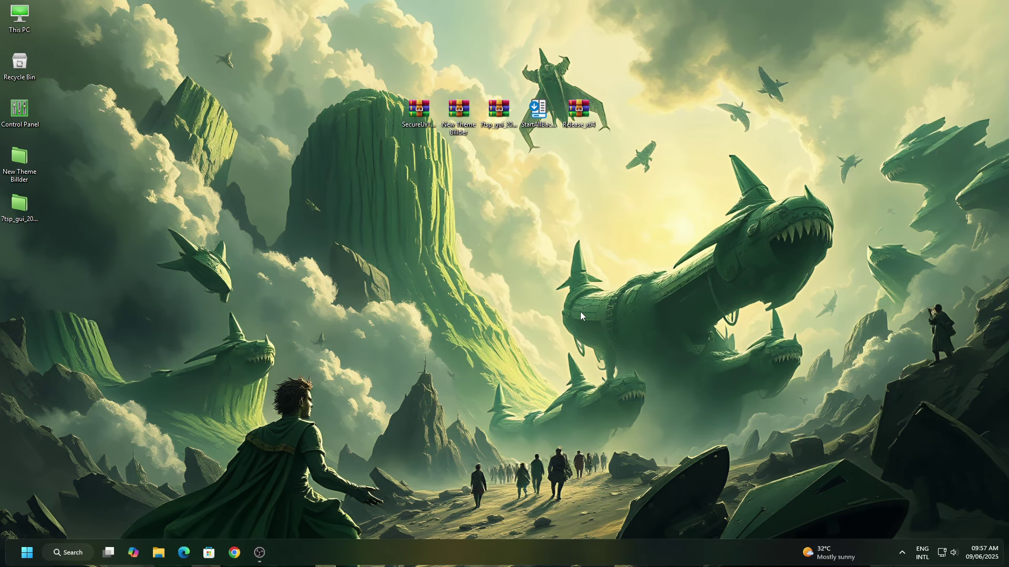
Step: Open This PC, go to C:\Release_x64\Release and open the config file for editing
{"action": "right_click", "coordinate": [16, 16]}
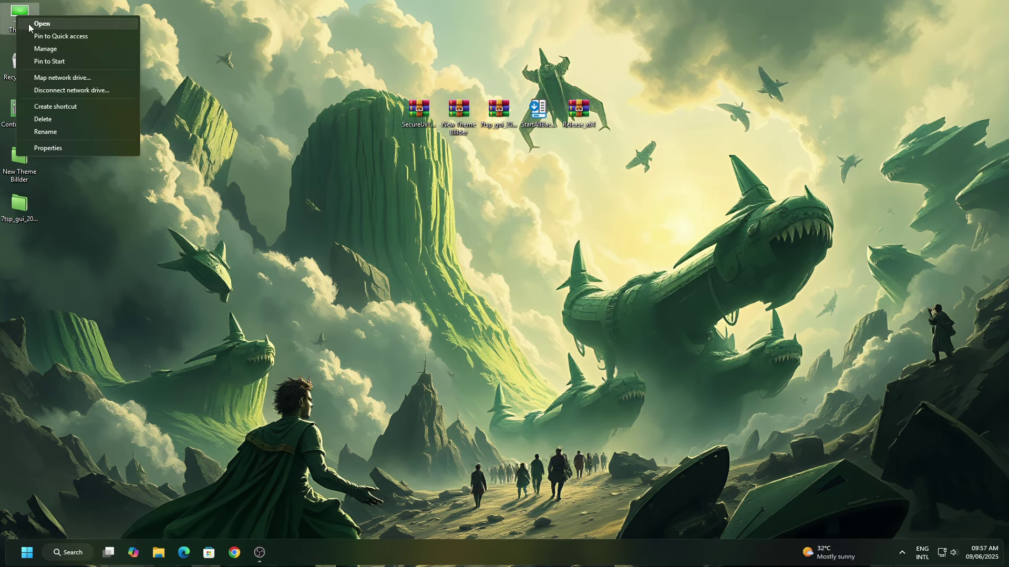
{"action": "left_click", "coordinate": [33, 29]}
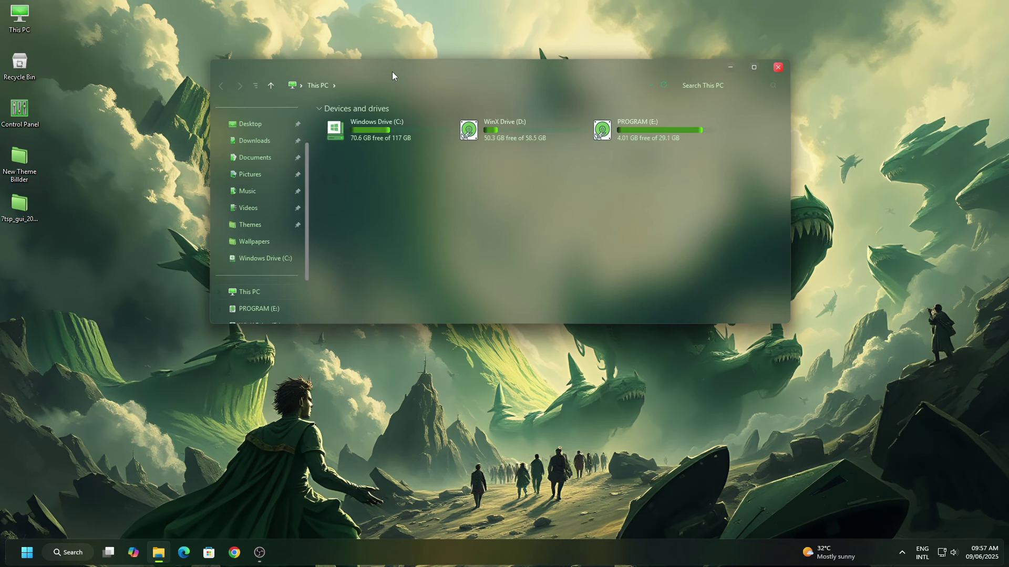
{"action": "left_click_drag", "start_coordinate": [300, 106], "coordinate": [361, 110]}
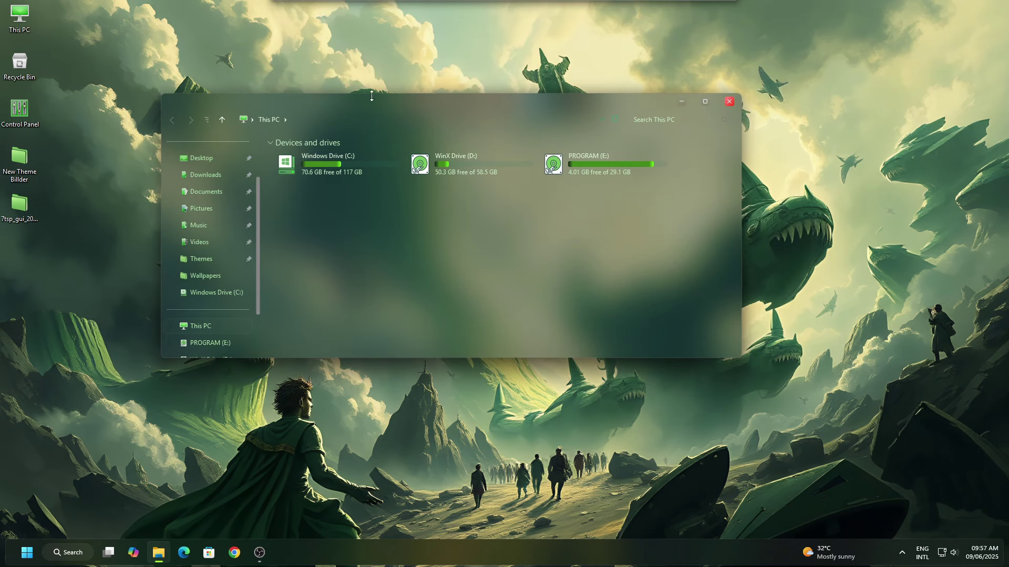
{"action": "right_click", "coordinate": [323, 169]}
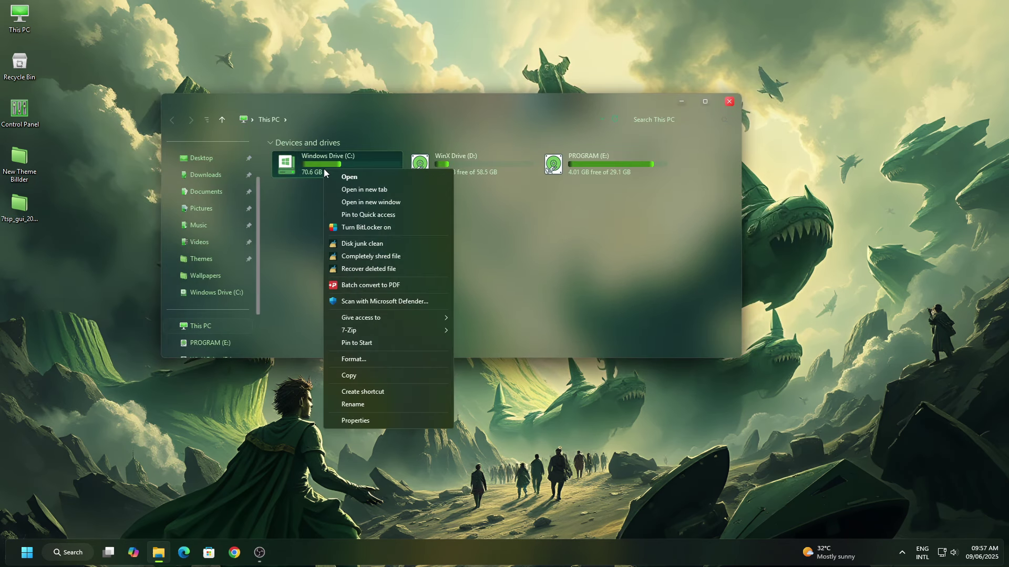
{"action": "left_click", "coordinate": [355, 182]}
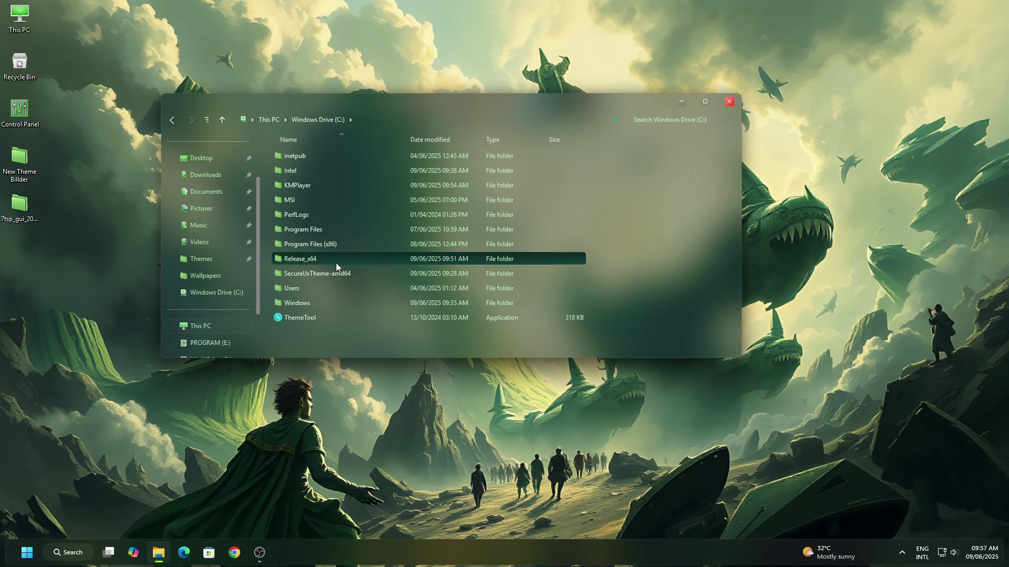
{"action": "right_click", "coordinate": [309, 265]}
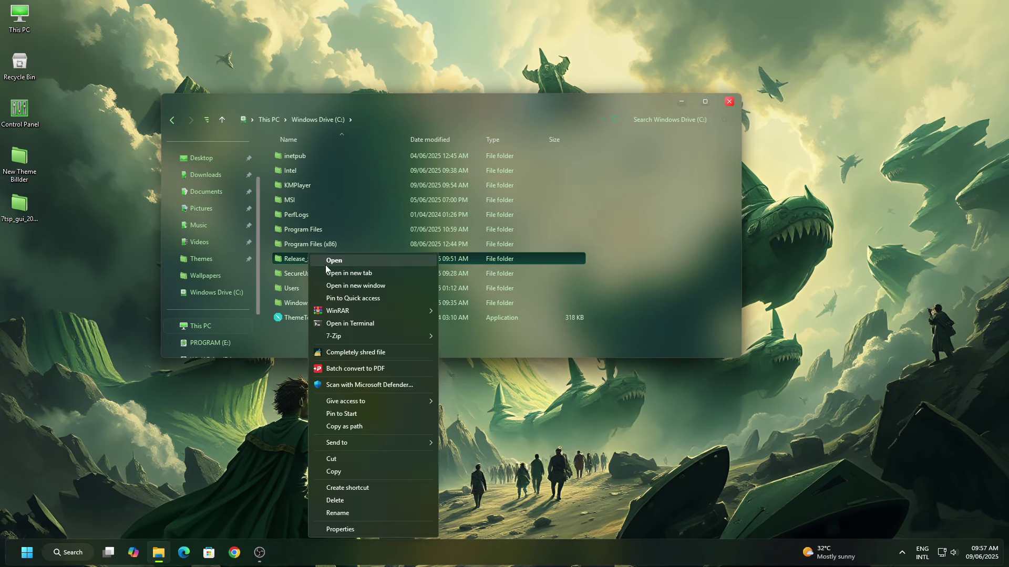
{"action": "left_click", "coordinate": [326, 262]}
{"action": "right_click", "coordinate": [289, 166]}
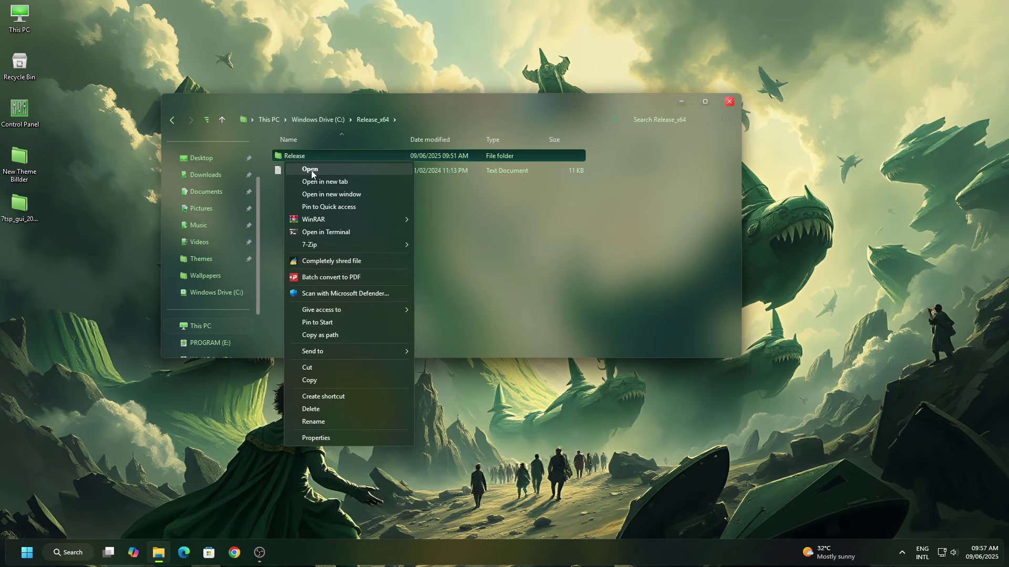
{"action": "left_click", "coordinate": [311, 170]}
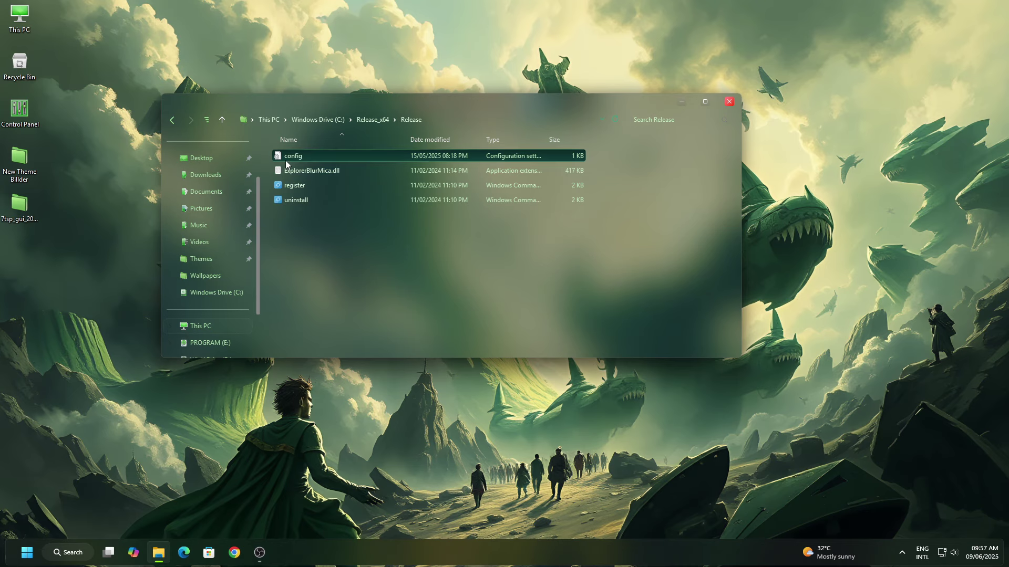
{"action": "right_click", "coordinate": [285, 159]}
{"action": "left_click", "coordinate": [297, 164]}
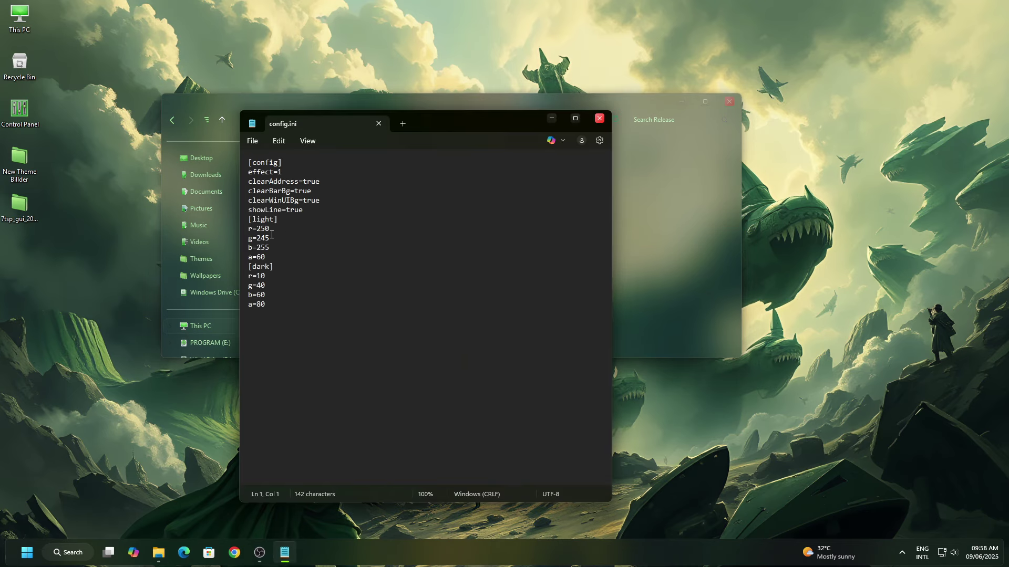
Step: In config.ini, set showLine to false, and under [light] set r to 255 and g to 240
{"action": "double_click", "coordinate": [289, 212]}
{"action": "type", "text": "fals"}
{"action": "left_click_drag", "start_coordinate": [258, 229], "coordinate": [269, 228]}
{"action": "type", "text": "25"}
{"action": "left_click_drag", "start_coordinate": [260, 238], "coordinate": [271, 239]}
{"action": "type", "text": "40"}
Step: Under [dark], set r to 20, g to 10 and b to 60, and replace the alpha value a
{"action": "left_click_drag", "start_coordinate": [258, 277], "coordinate": [269, 278]}
{"action": "type", "text": "20"}
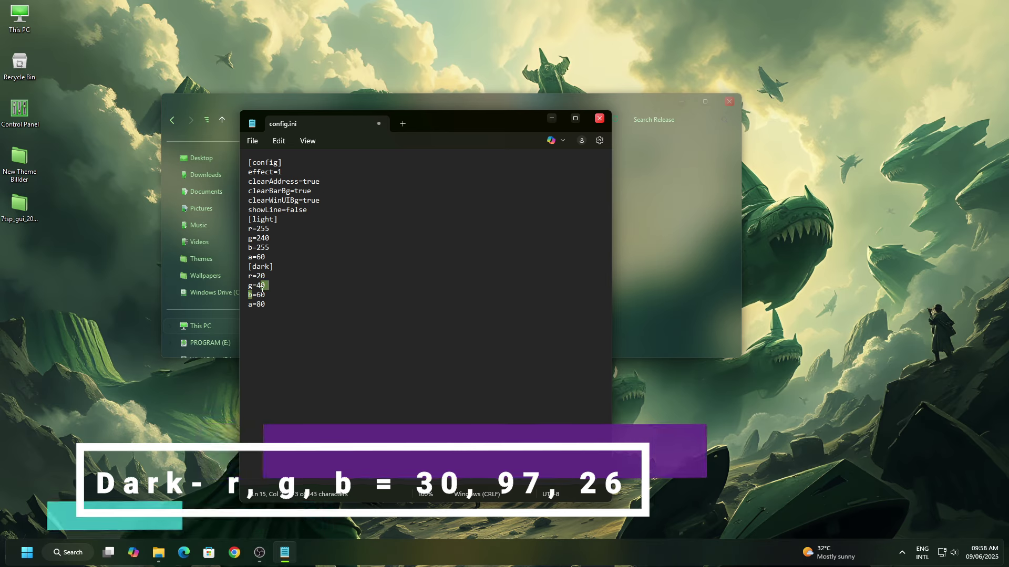
{"action": "left_click_drag", "start_coordinate": [266, 287], "coordinate": [257, 287]}
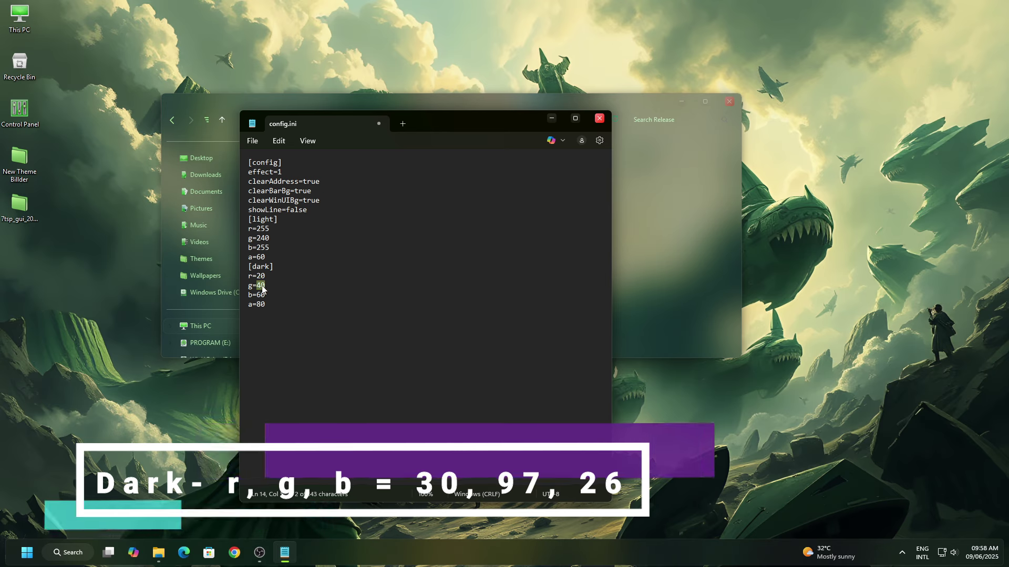
{"action": "type", "text": "10"}
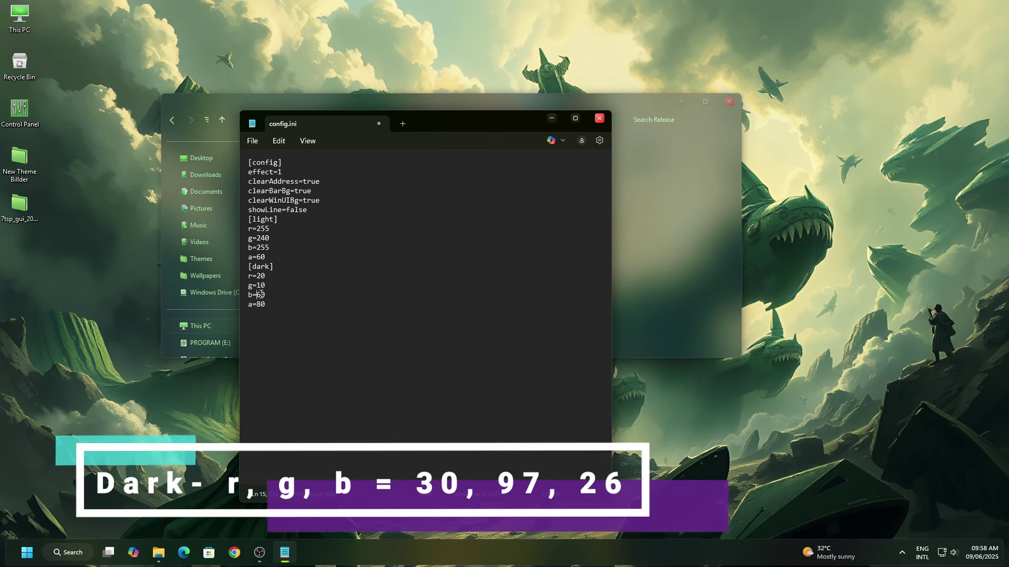
{"action": "left_click_drag", "start_coordinate": [257, 295], "coordinate": [267, 295]}
{"action": "type", "text": "6"}
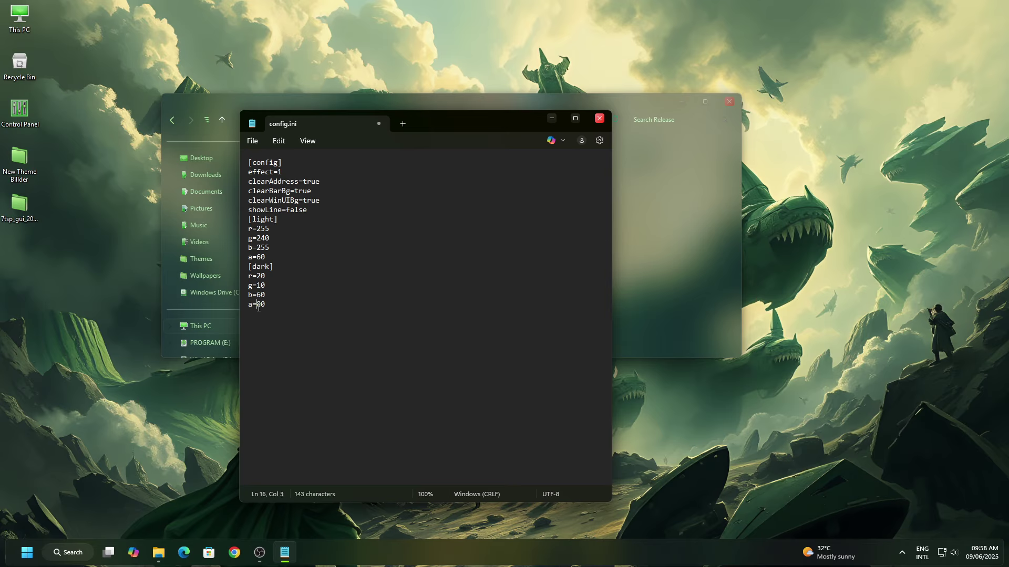
{"action": "left_click_drag", "start_coordinate": [258, 308], "coordinate": [268, 306]}
{"action": "type", "text": "12"}
Step: Save config.ini, then close the text editor and the Release folder window
{"action": "left_click", "coordinate": [247, 141]}
{"action": "left_click", "coordinate": [257, 228]}
{"action": "left_click", "coordinate": [599, 118]}
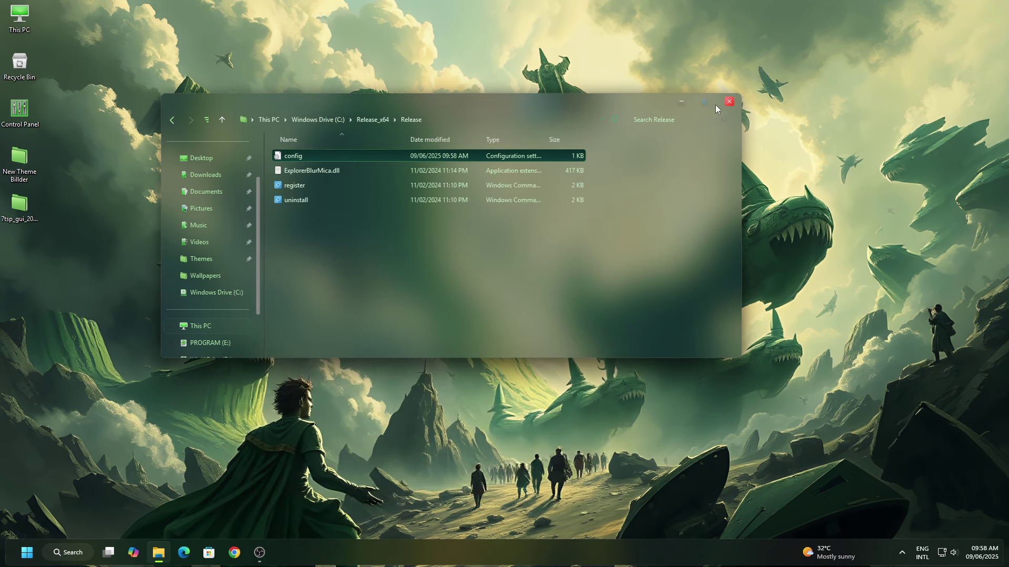
{"action": "left_click", "coordinate": [727, 102]}
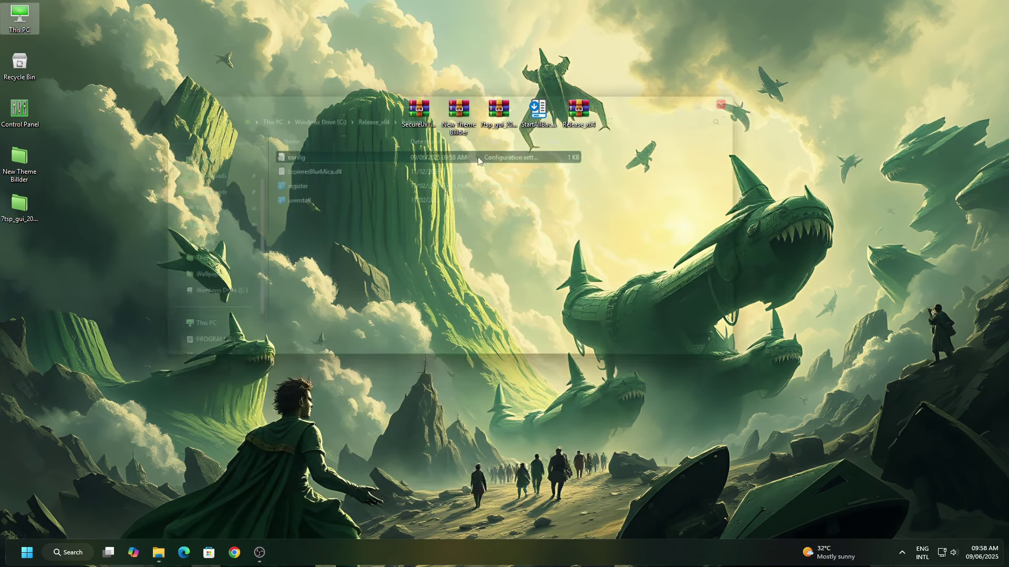
Step: Reopen This PC, maximize its window and open Windows Drive (C:) to examine the new blur tint
{"action": "right_click", "coordinate": [29, 21]}
{"action": "left_click", "coordinate": [57, 30]}
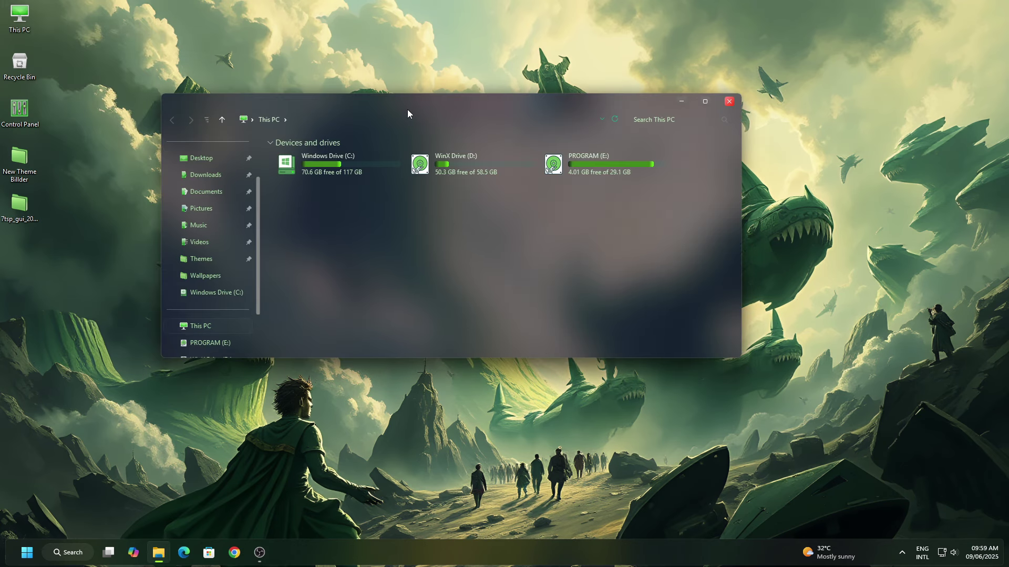
{"action": "left_click_drag", "start_coordinate": [407, 110], "coordinate": [418, 66]}
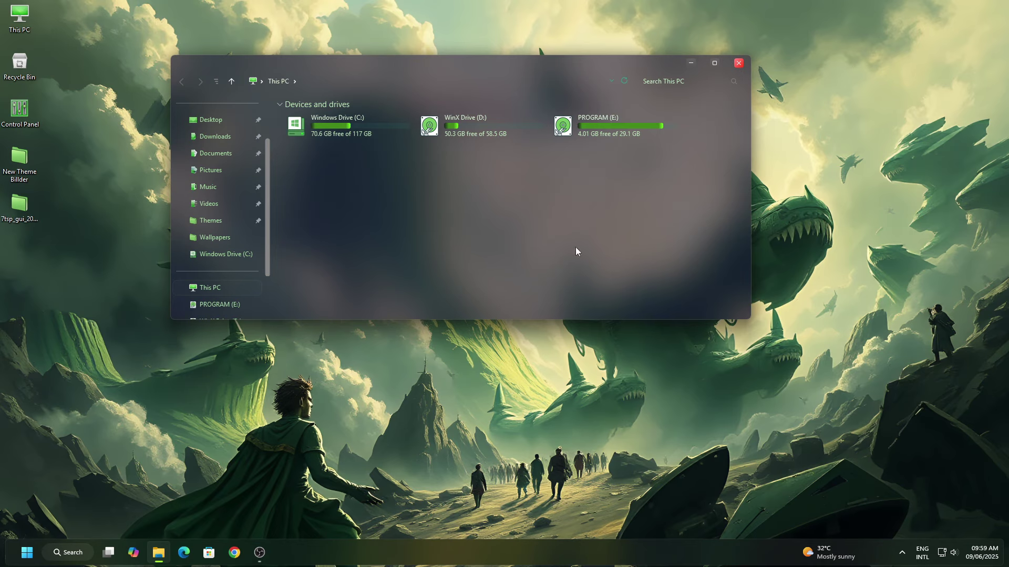
{"action": "left_click", "coordinate": [714, 63]}
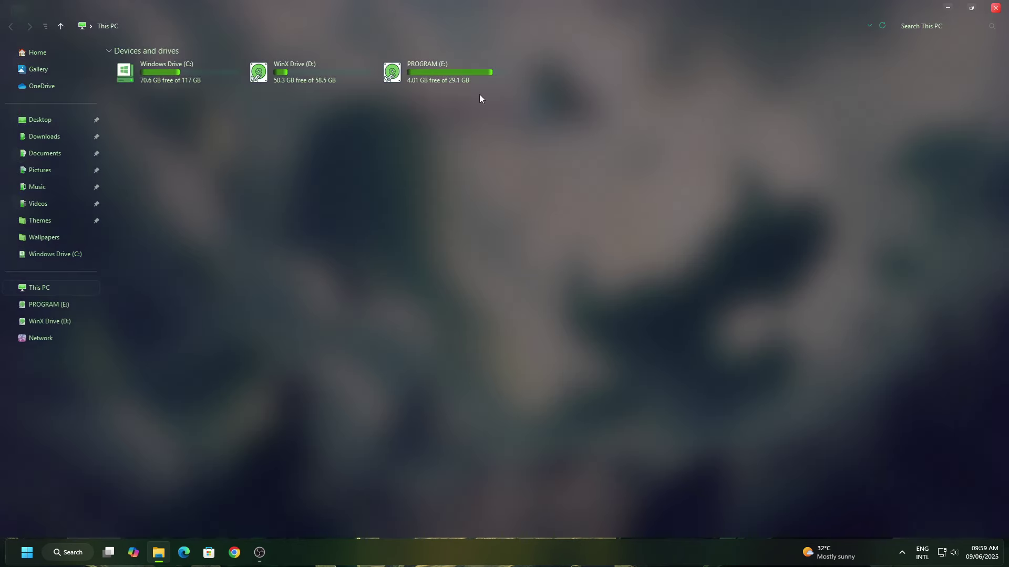
{"action": "double_click", "coordinate": [174, 74]}
Step: Show the contents of Windows Drive (C:) as large icons, then restore the window size and close it
{"action": "right_click", "coordinate": [673, 97]}
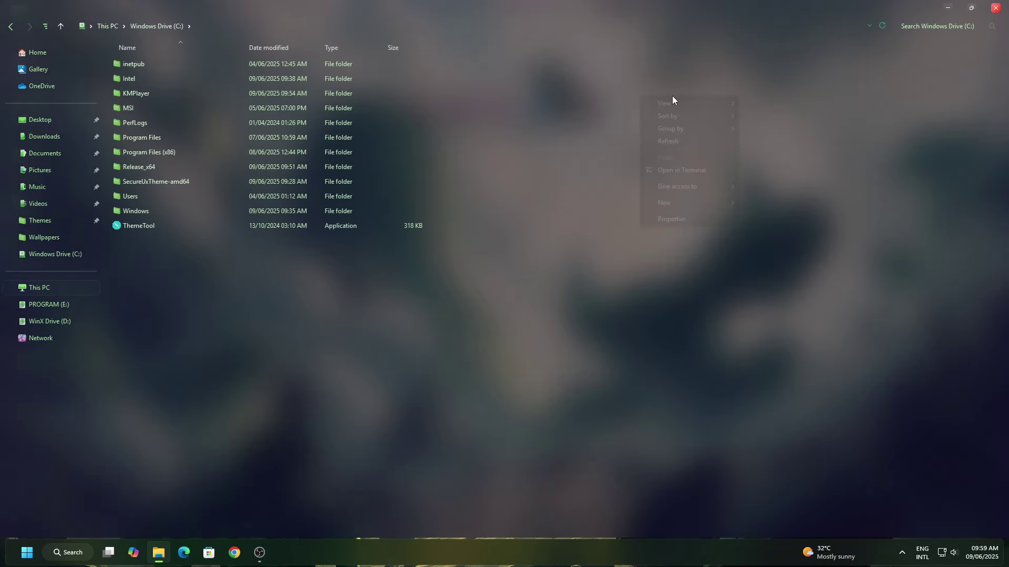
{"action": "mouse_move", "coordinate": [676, 100]}
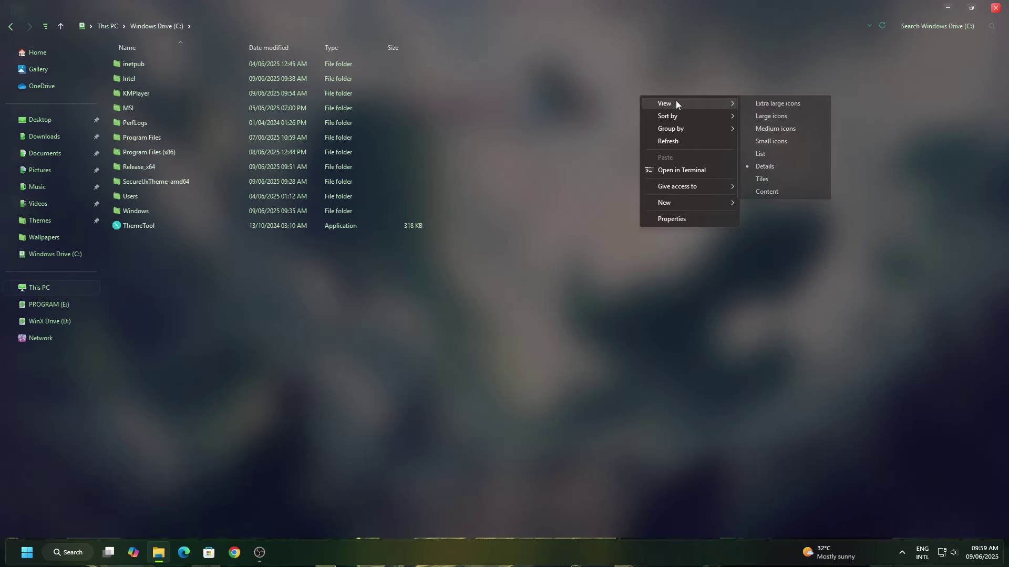
{"action": "left_click", "coordinate": [773, 128]}
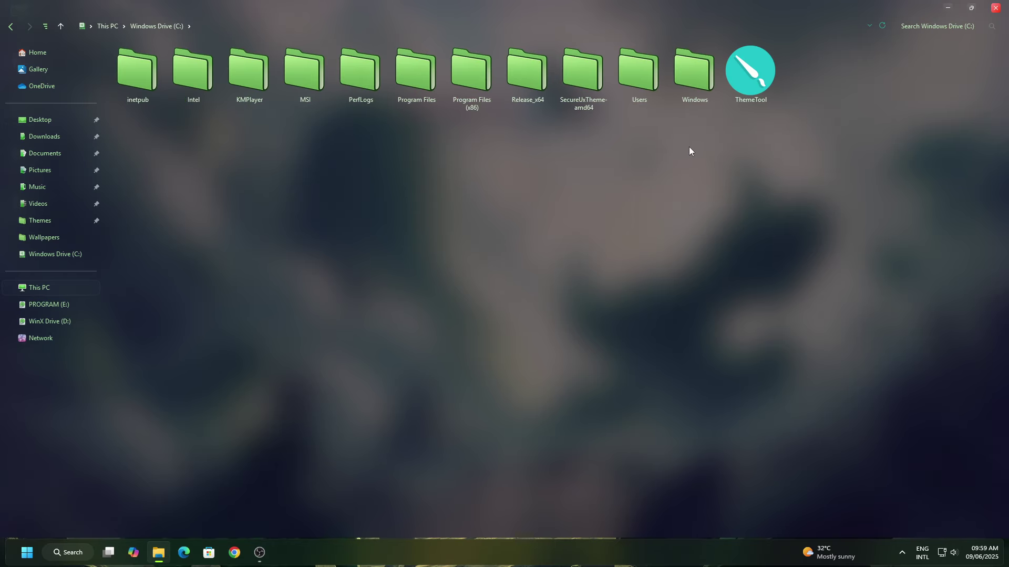
{"action": "double_click", "coordinate": [574, 4]}
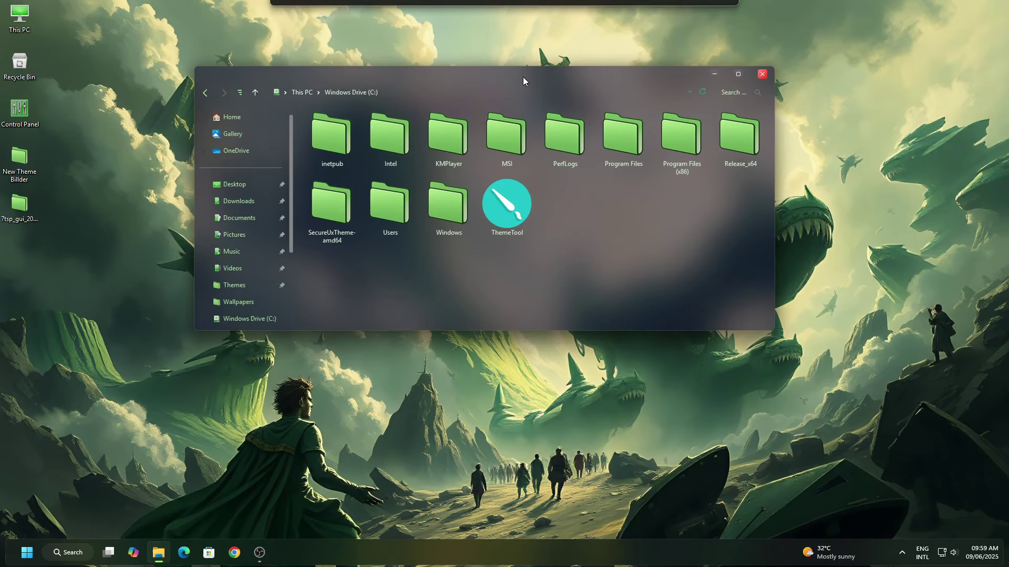
{"action": "left_click", "coordinate": [761, 76]}
Step: Open the Start menu to view its themed appearance
{"action": "key", "text": "super"}
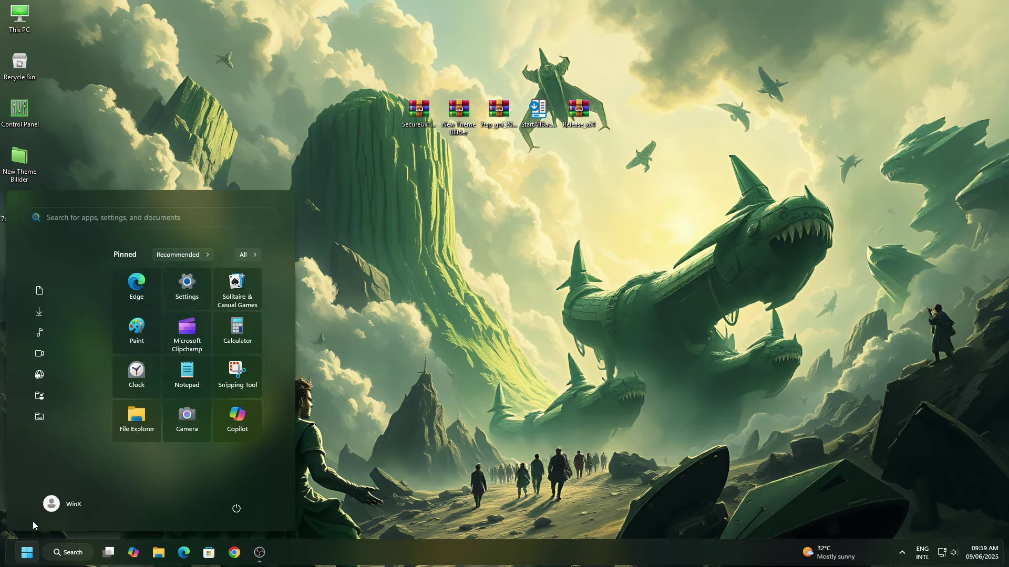